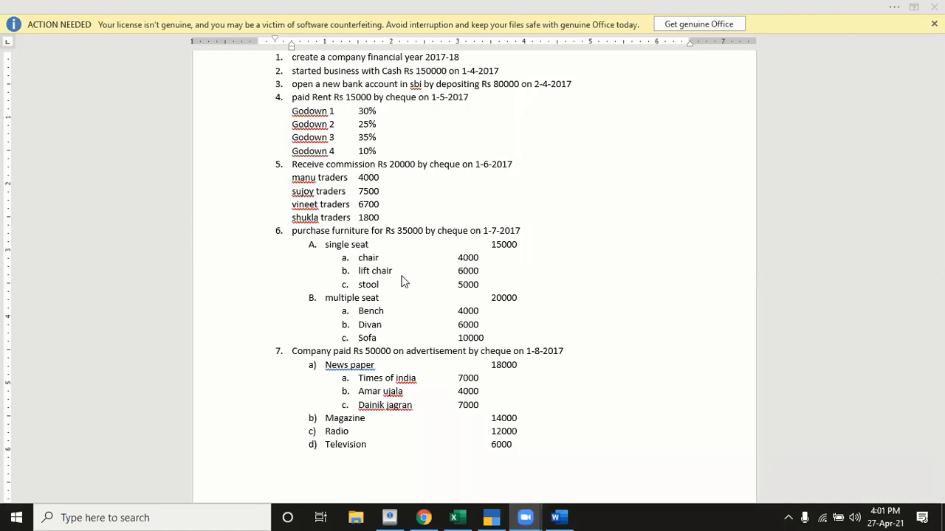
Switch to TallyPrime and shut the company ITech Private Limited.
left_click(491, 517)
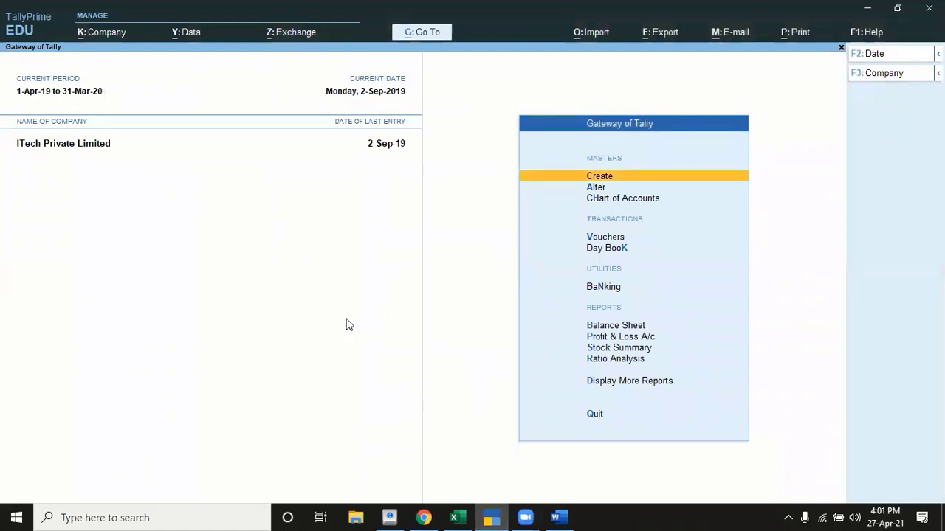
left_click(91, 37)
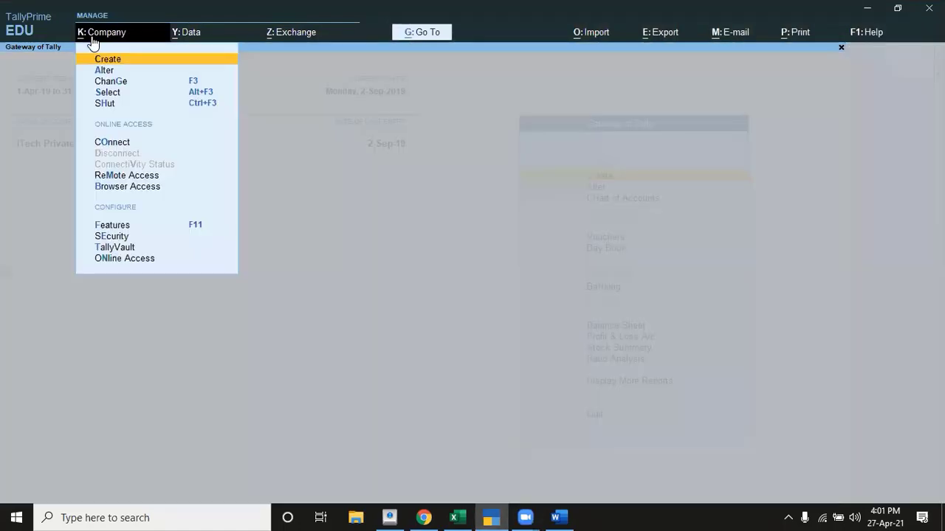
left_click(104, 104)
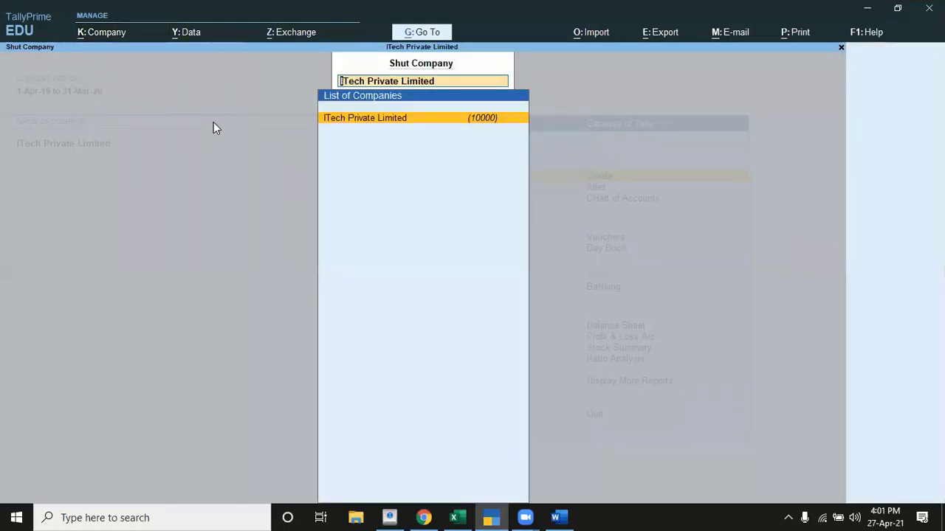
left_click(386, 119)
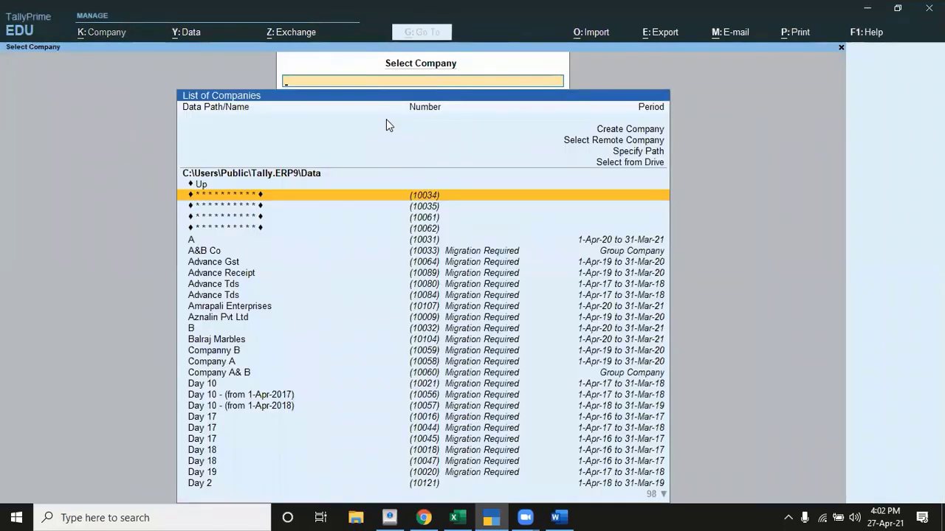
Start creating a new company named Tally Test 6, keeping the same mailing name and a blank address.
key("Up")
key("Up")
key("Up")
key("Up")
key("Up")
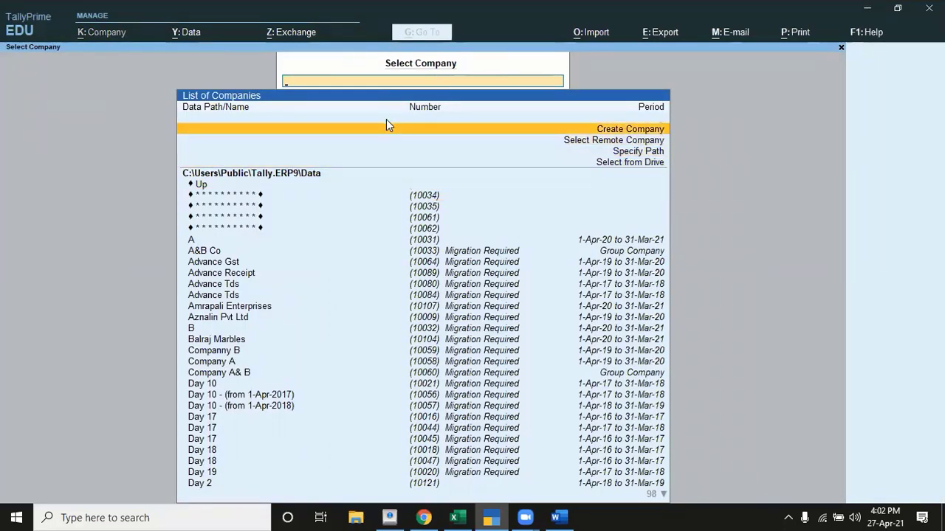
key("Return")
type("T")
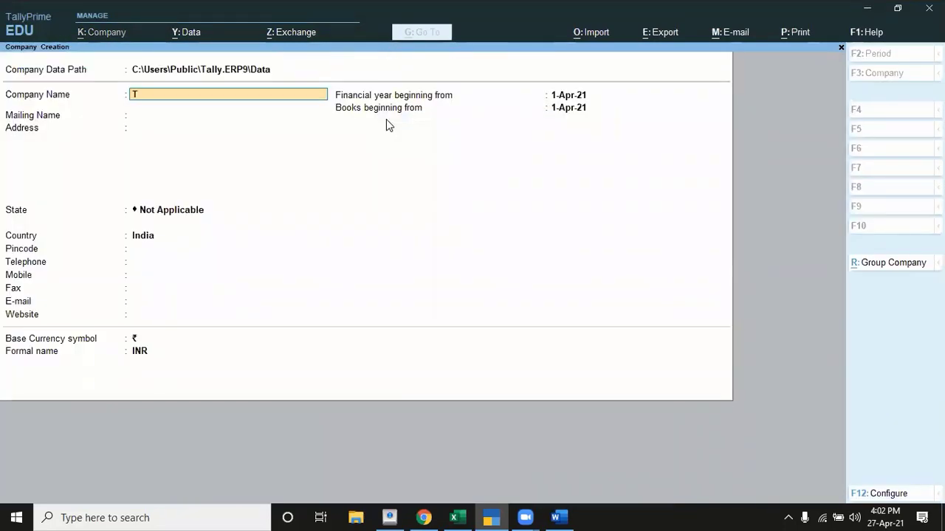
type("ally Test 6")
key("Return")
key("Return")
key("Return")
key("Return")
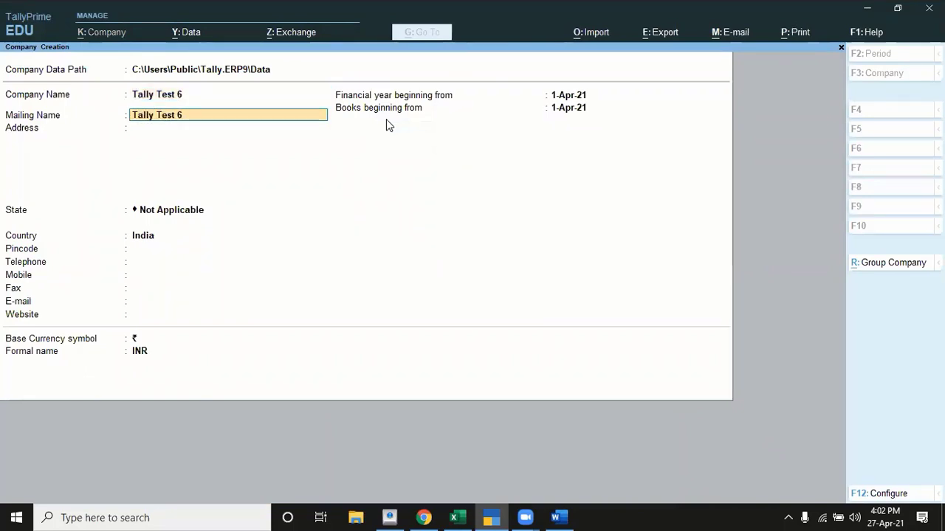
key("Return")
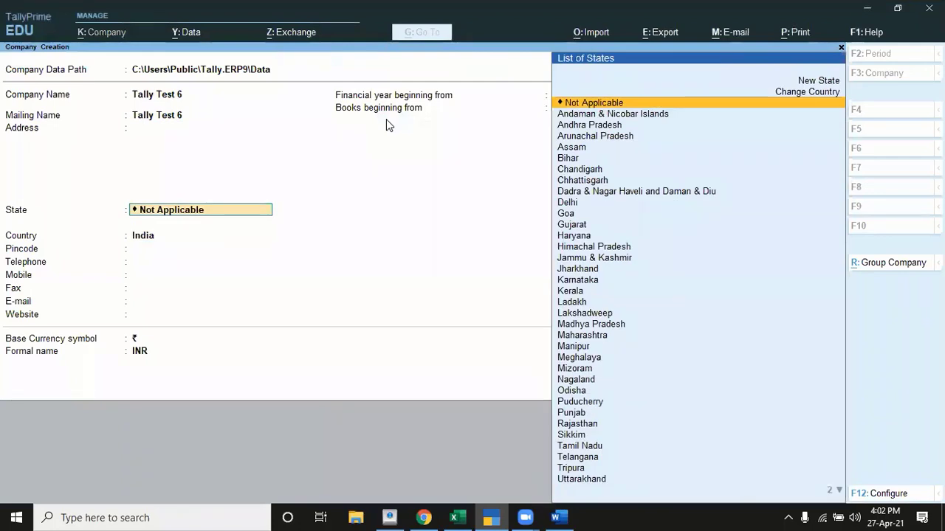
Set the company's state to Uttar Pradesh, keep India as the country and leave the contact details blank.
type("U")
key("Return")
key("Return")
key("Return")
key("Return")
key("Return")
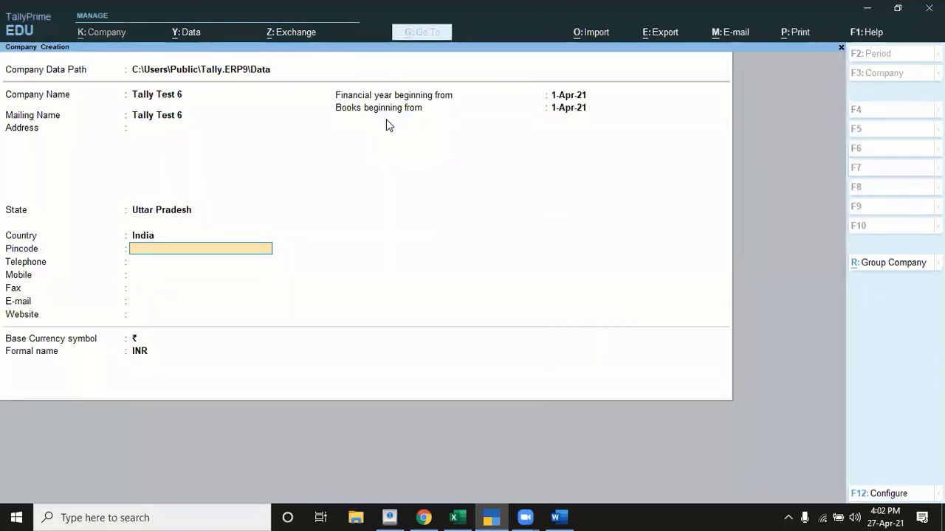
key("Return")
key("Return")
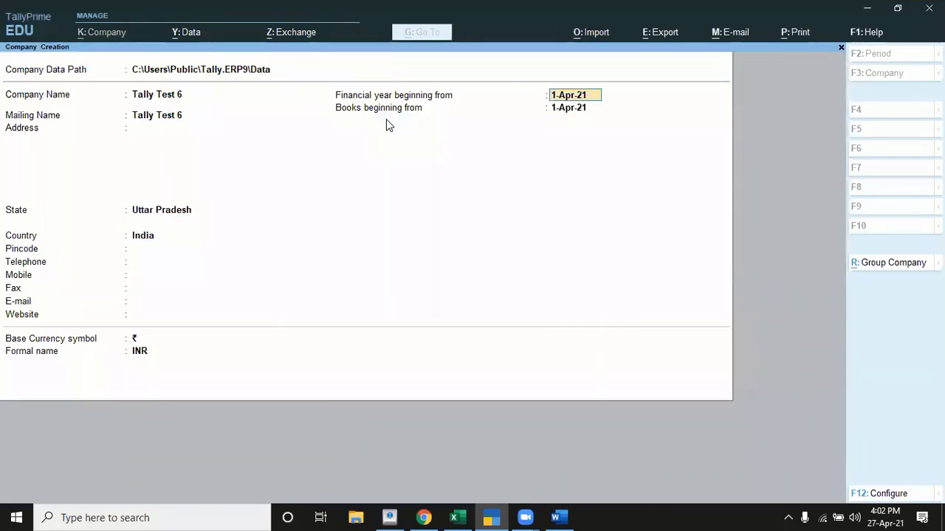
Set the financial year and books to begin from 1-4-2017 and accept the company creation.
type("1-")
type("4-2017")
key("Return")
key("Return")
key("Return")
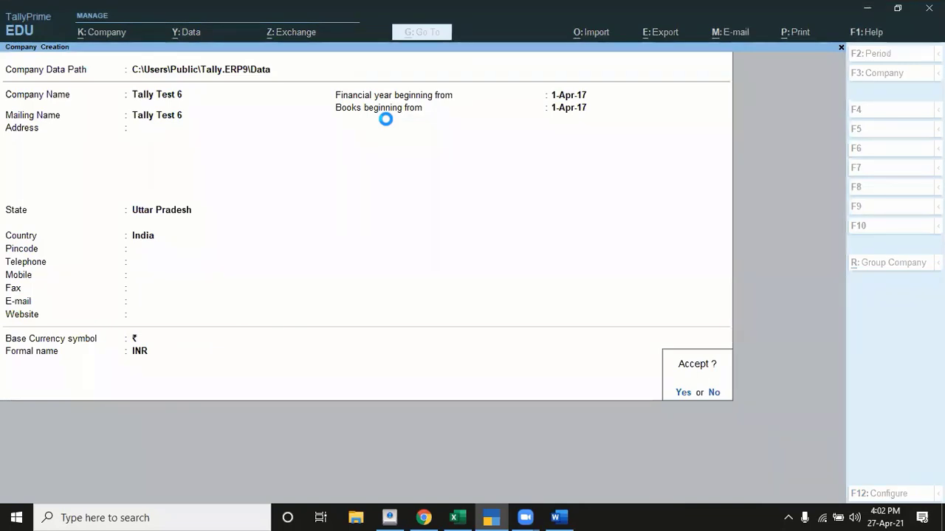
key("Return")
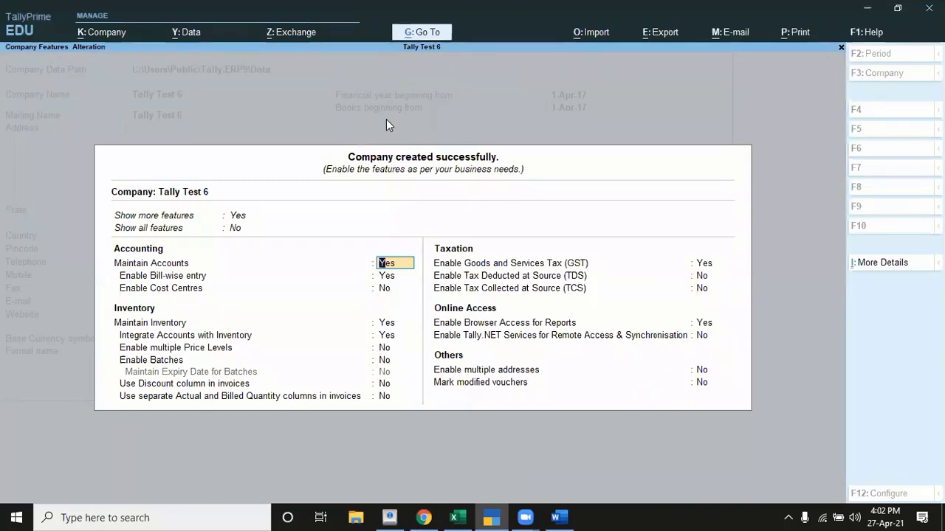
Enable cost centres in the company features for Tally Test 6 and save the settings.
key("Return")
key("Return")
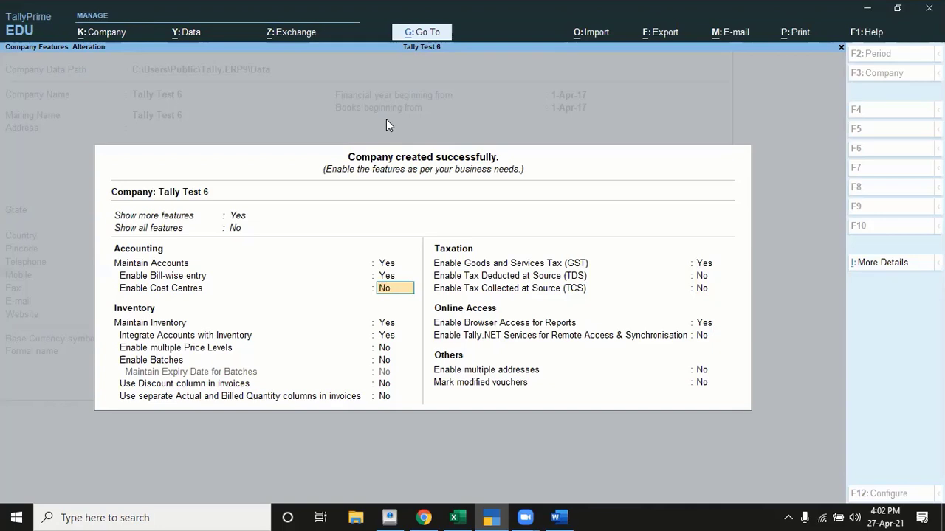
type("y")
key("Return")
key("Return")
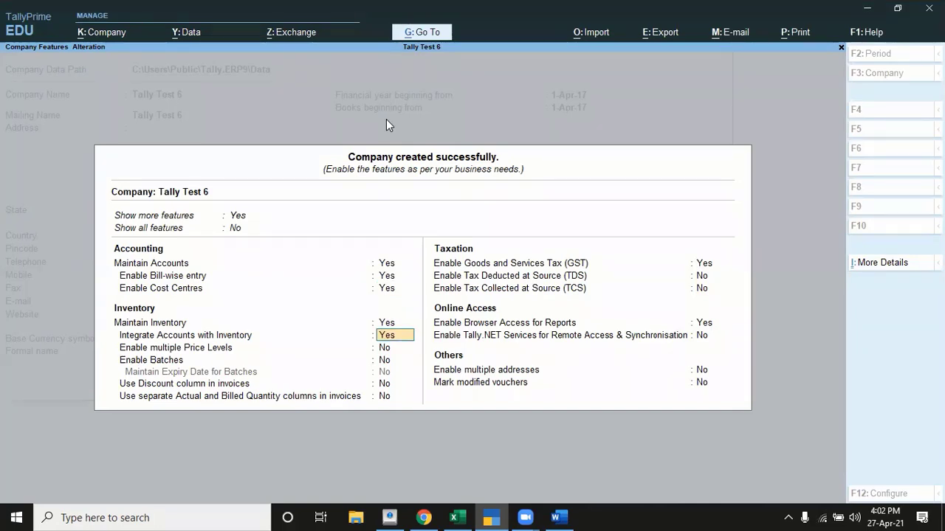
key("ctrl")
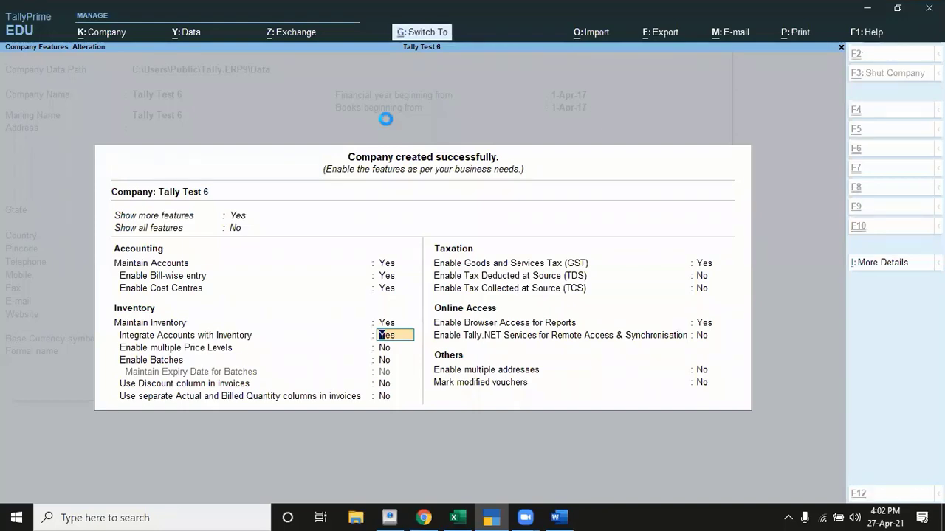
key("ctrl+a")
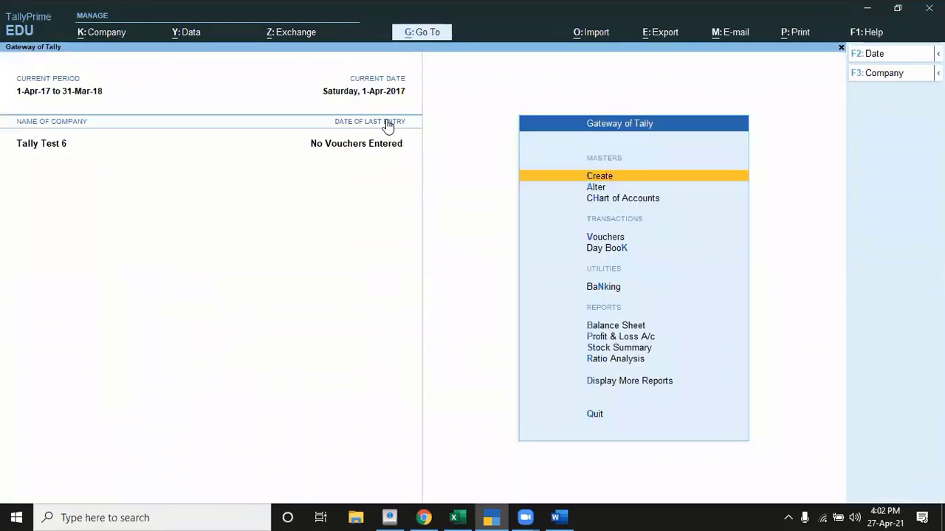
Switch to the Word document and review the list of transactions to record.
key("Escape")
key("Escape")
key("alt+Tab")
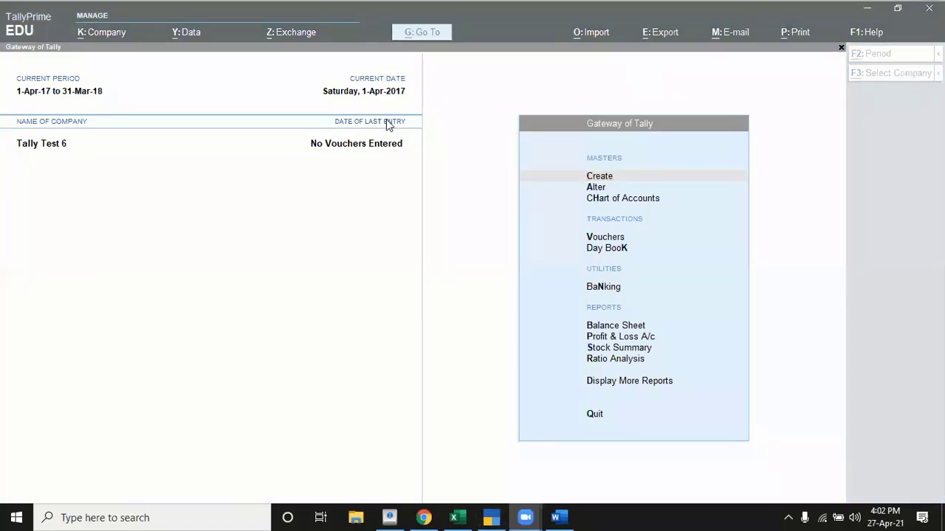
key("alt+Tab")
key("Tab")
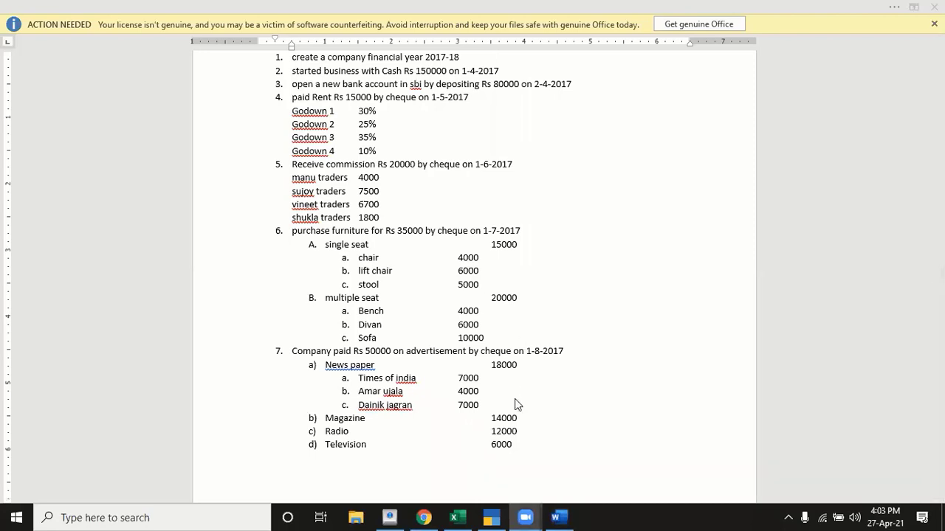
Return to TallyPrime and open a new Receipt voucher.
key("alt+Tab")
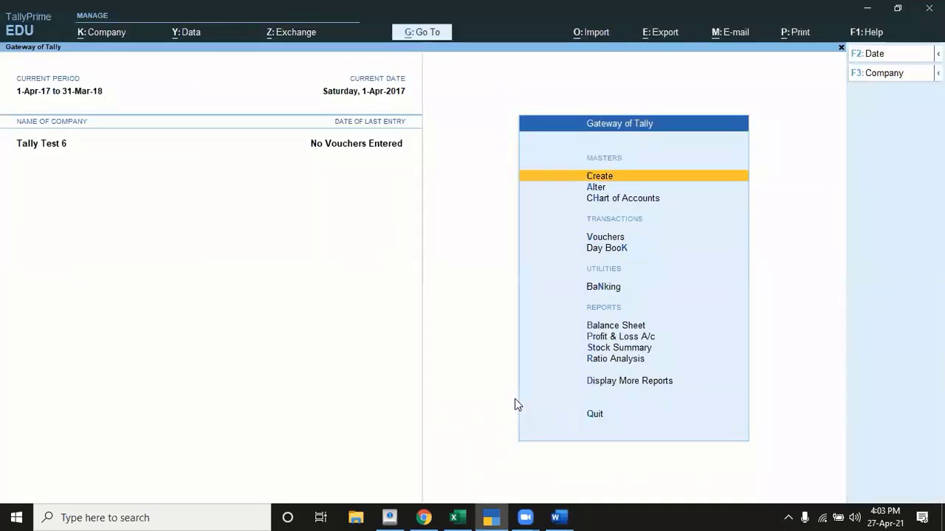
key("Down")
key("Down")
key("Down")
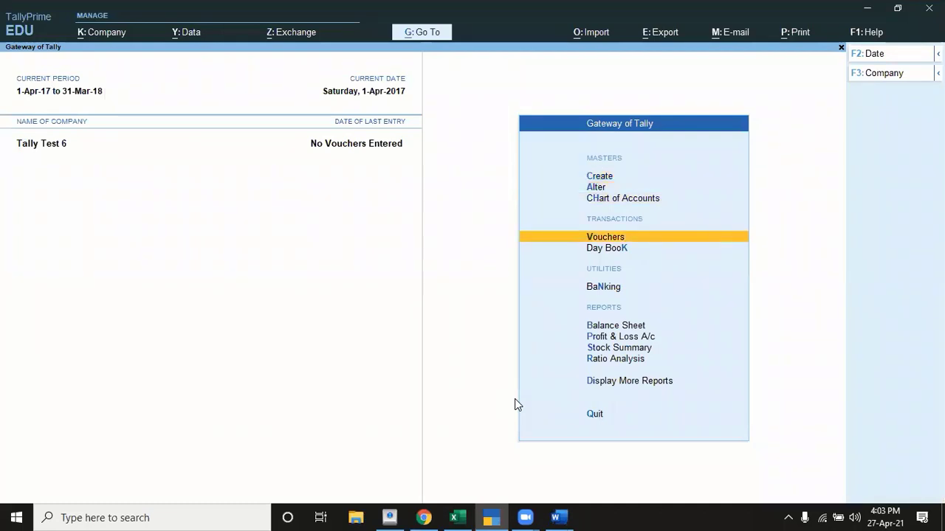
key("Return")
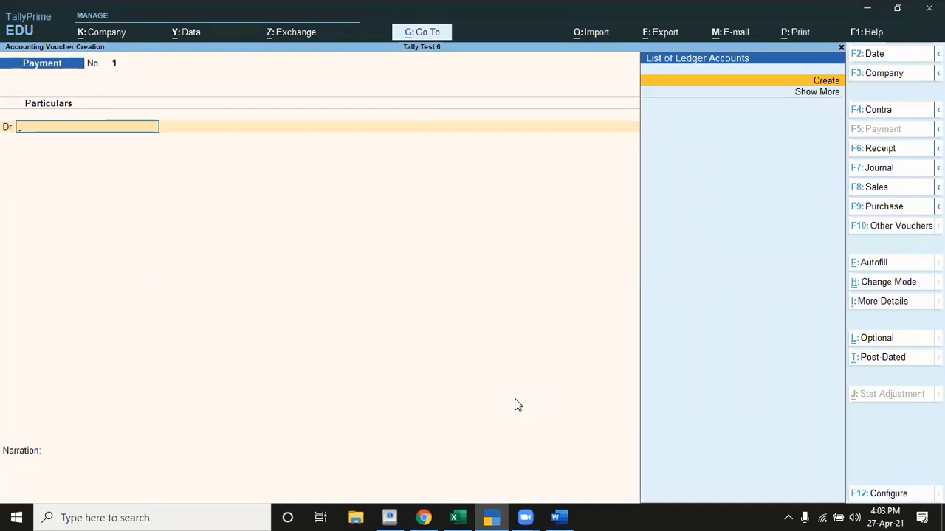
key("F6")
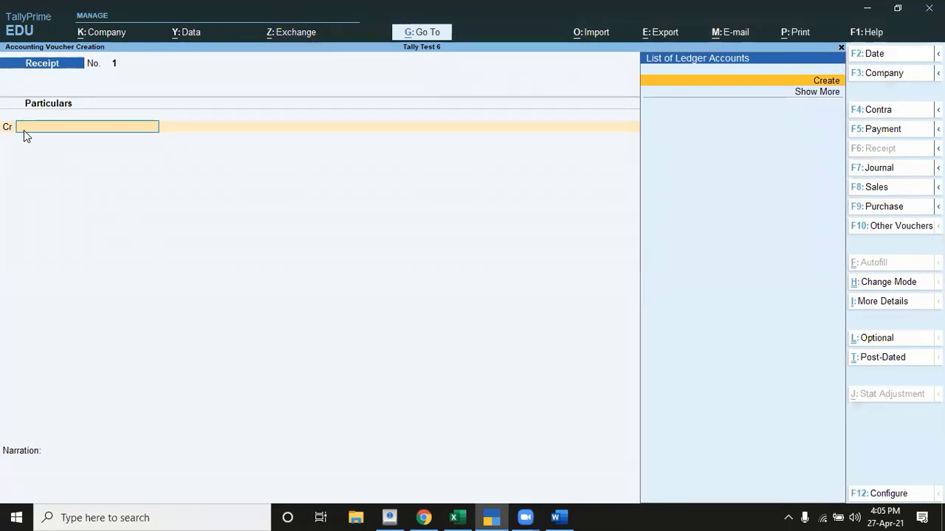
Create a ledger named Capital under Capital Account from the voucher's credit line, accepting the default details.
key("alt")
key("alt+c")
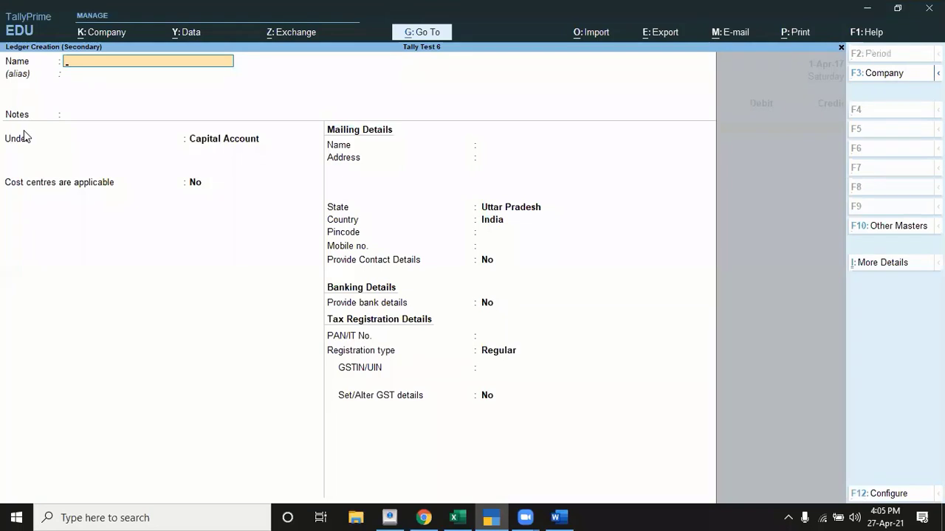
type("Capital")
key("Return")
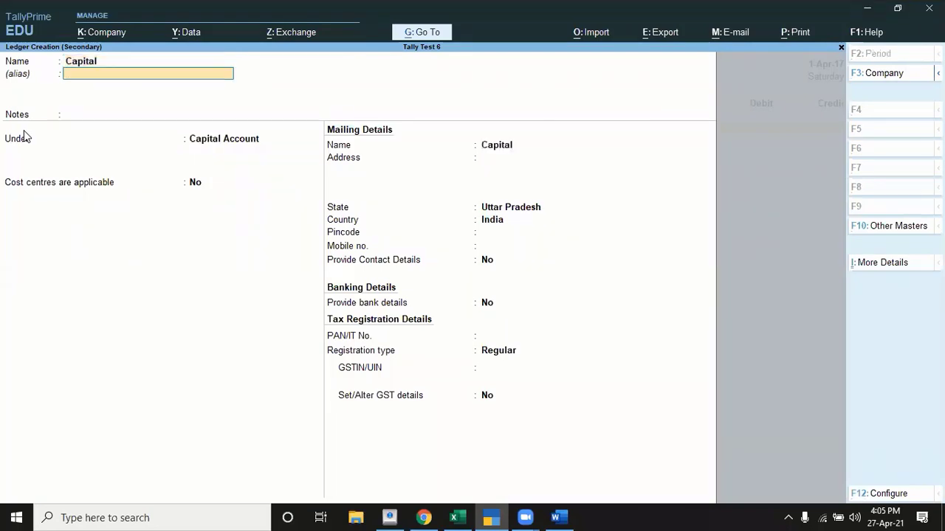
key("Return")
key("Return")
key("Return")
key("Return")
key("Return")
key("Return")
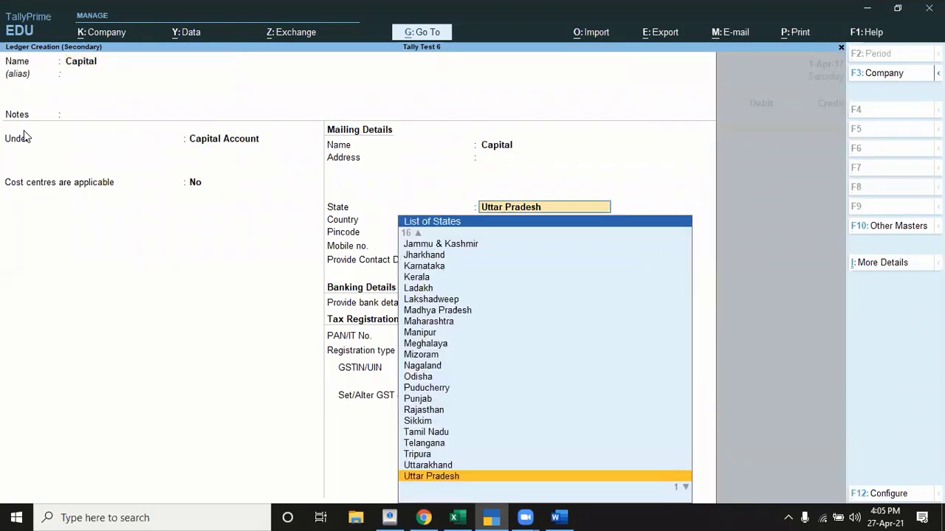
key("Return")
key("Return")
key("Return")
key("Return")
key("Return")
key("Return")
key("Return")
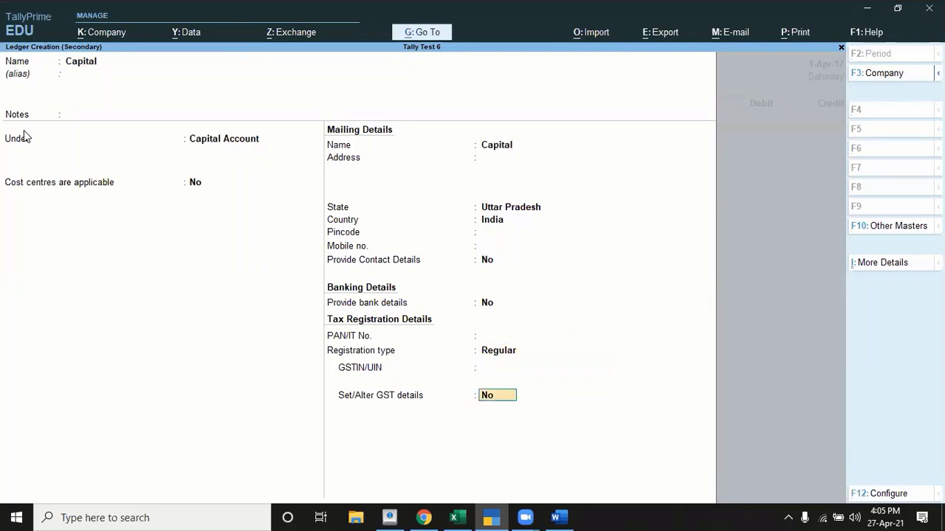
key("Return")
key("Return")
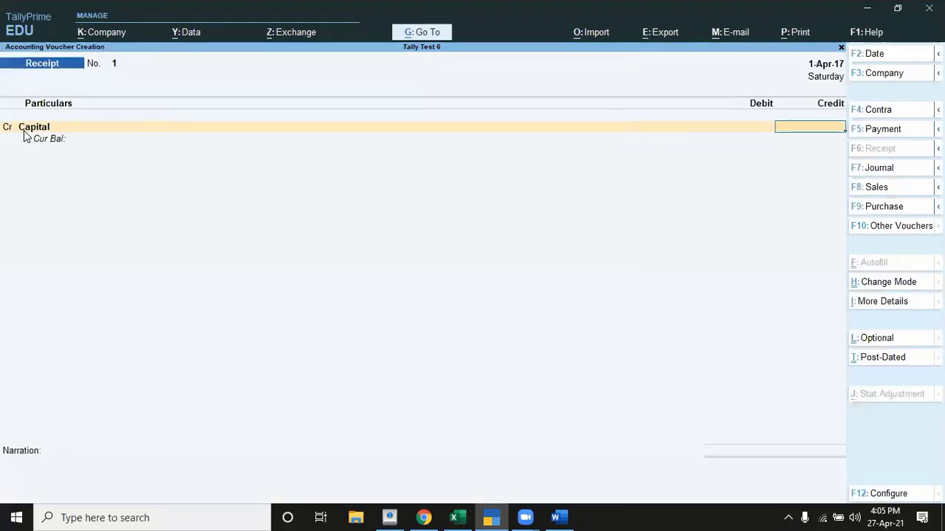
Check the starting cash amount in the Word document and credit the Capital ledger with 150000.
key("alt")
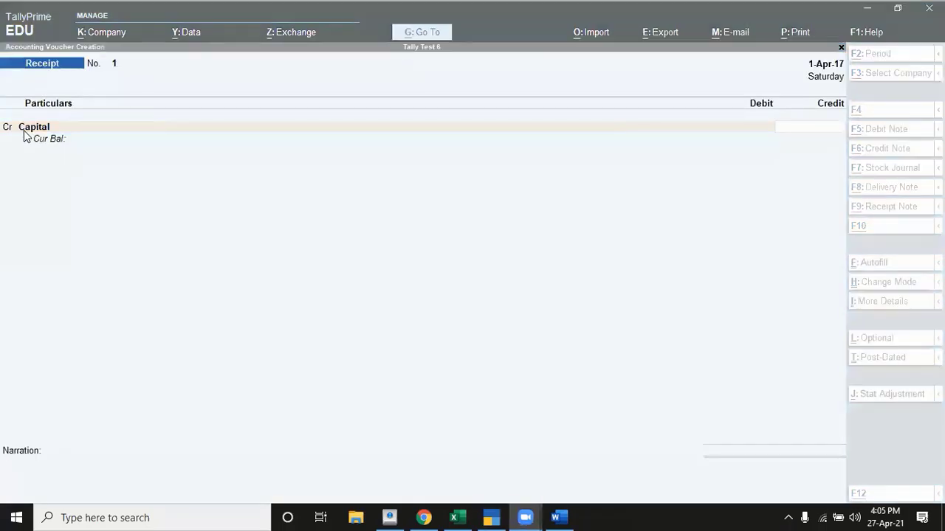
key("alt+Tab")
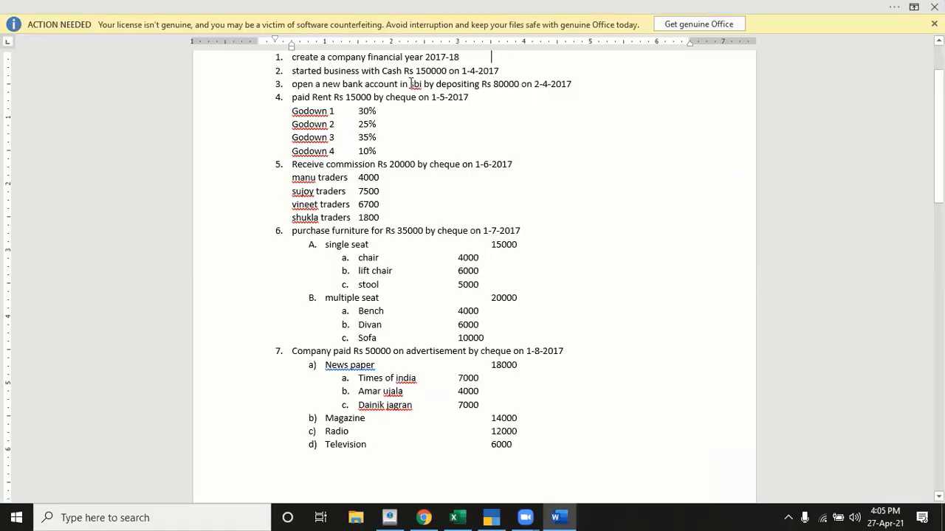
key("alt+Tab")
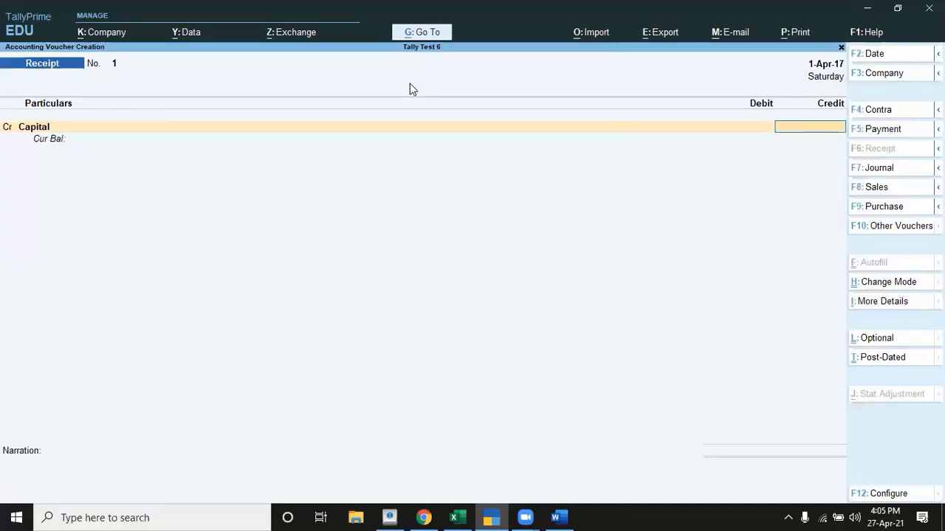
type("150000")
key("Return")
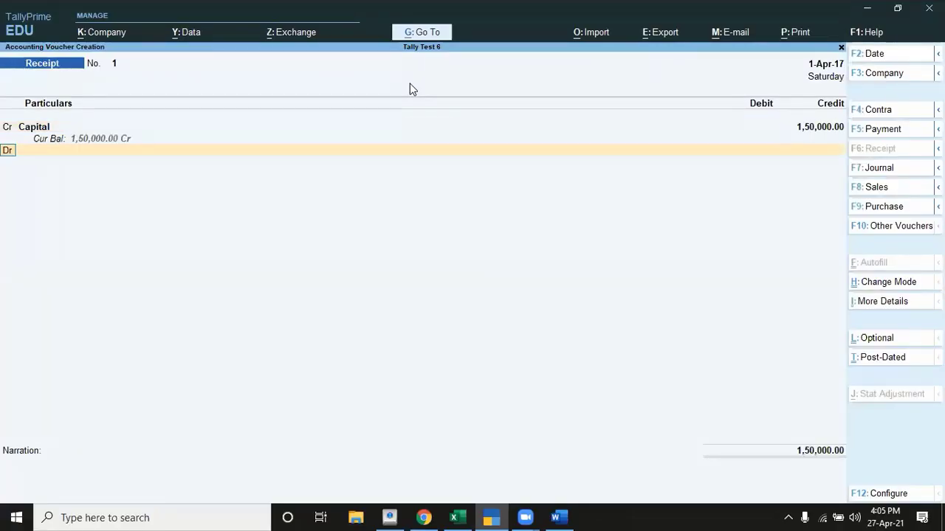
Debit Cash with 150000, leave the narration blank and save the receipt voucher.
key("Down")
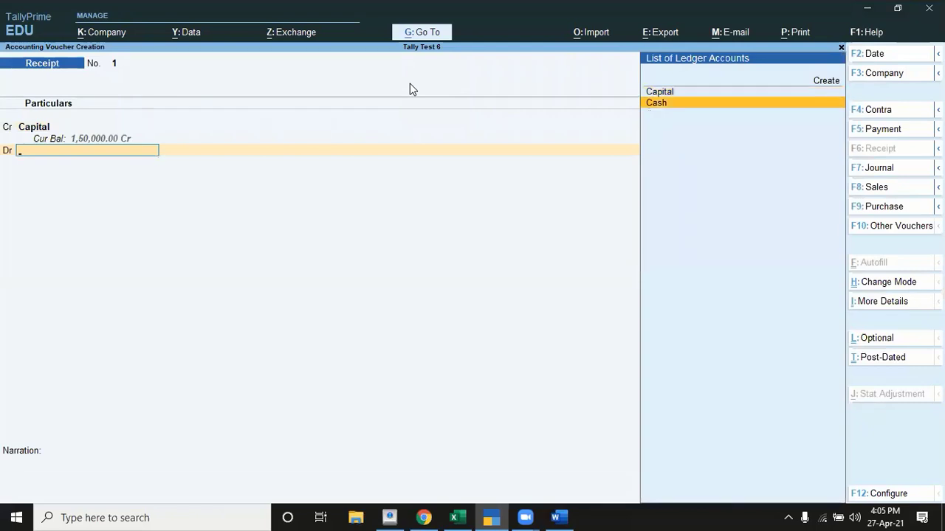
key("Return")
key("Return")
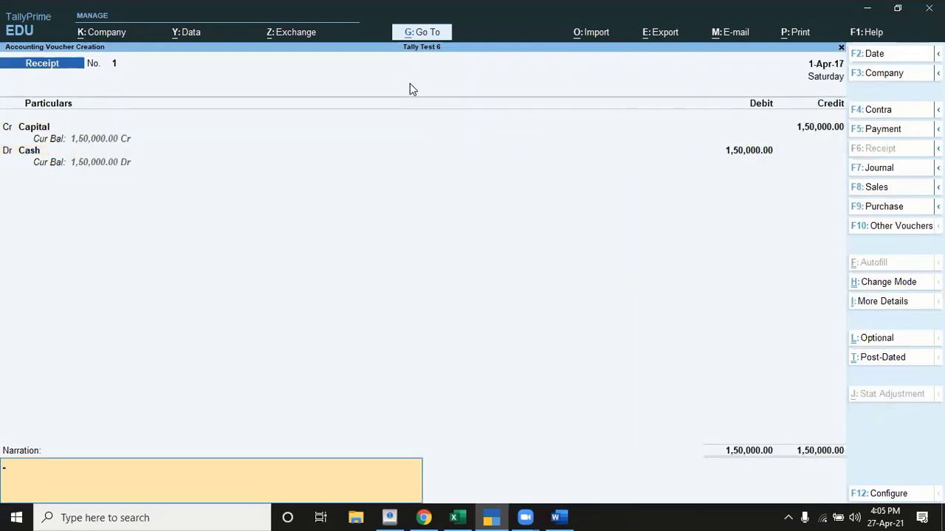
key("Return")
key("y")
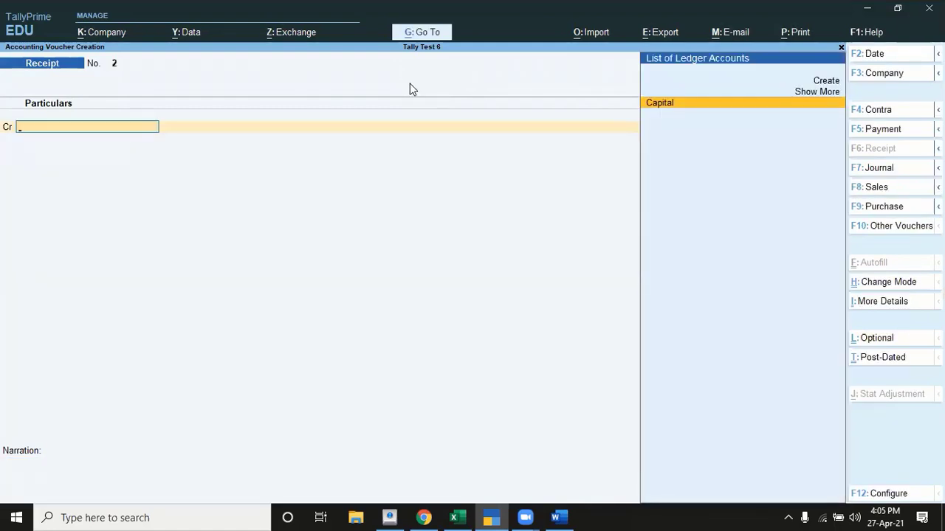
Check the SBI deposit entry in the Word document and open a Contra voucher in TallyPrime dated 2-4-2017.
key("alt+Tab")
key("alt+Tab")
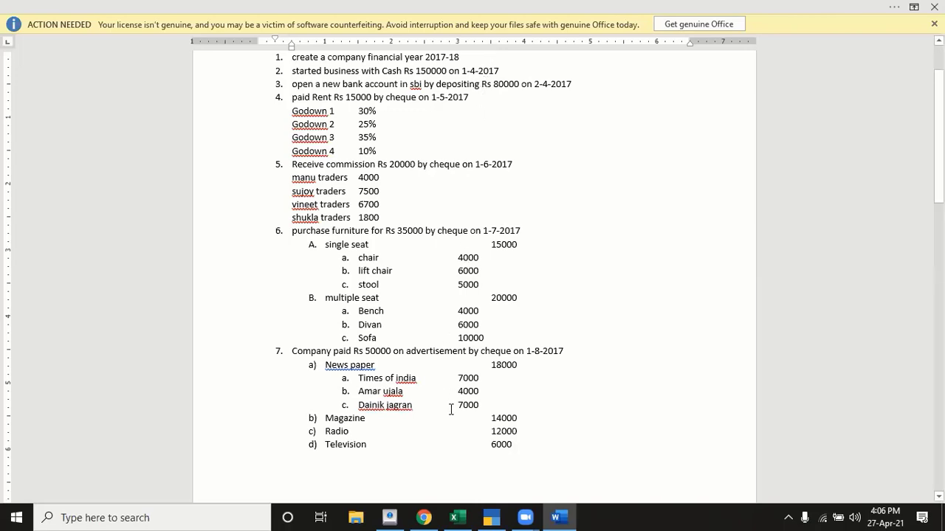
left_click(491, 518)
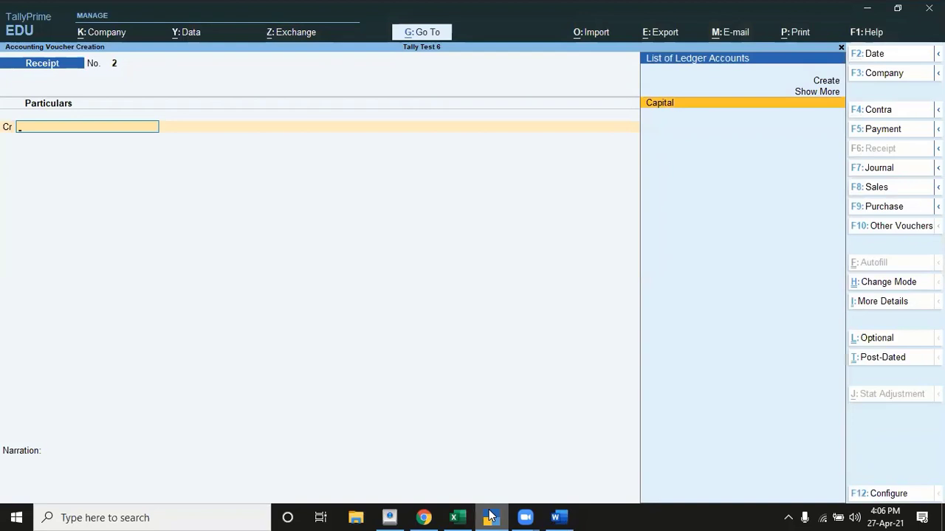
key("F4")
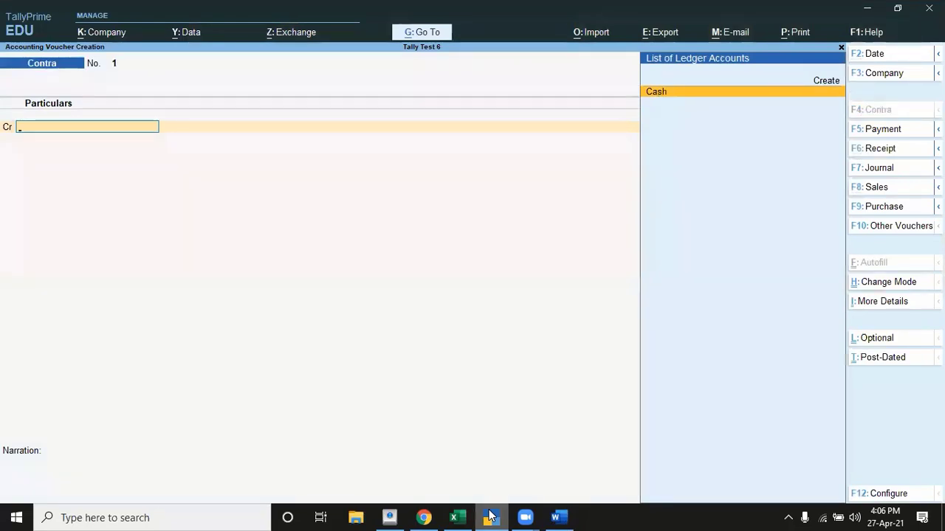
key("alt+Tab")
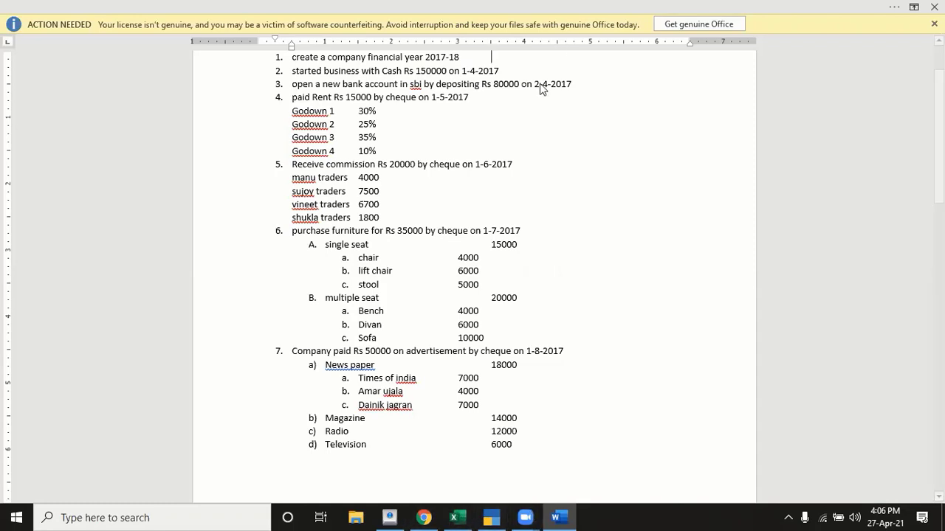
key("alt+Tab")
key("F2")
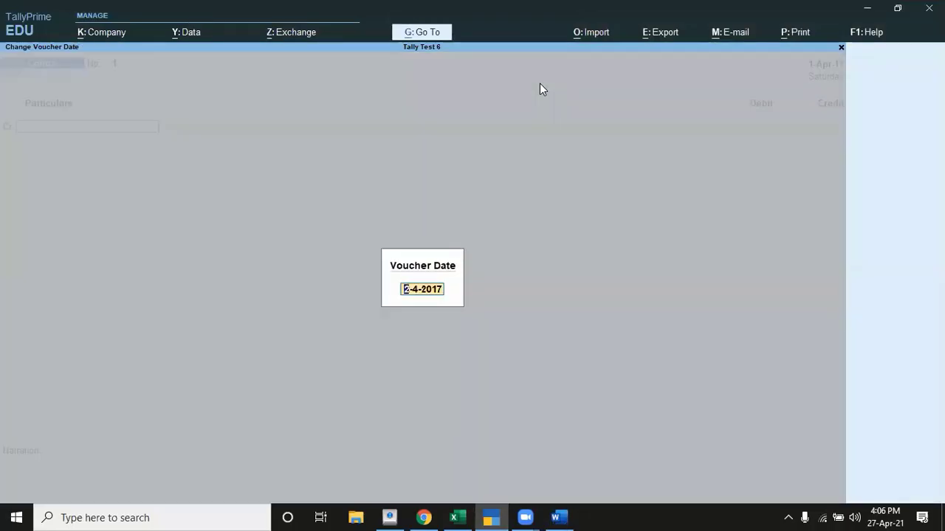
key("Return")
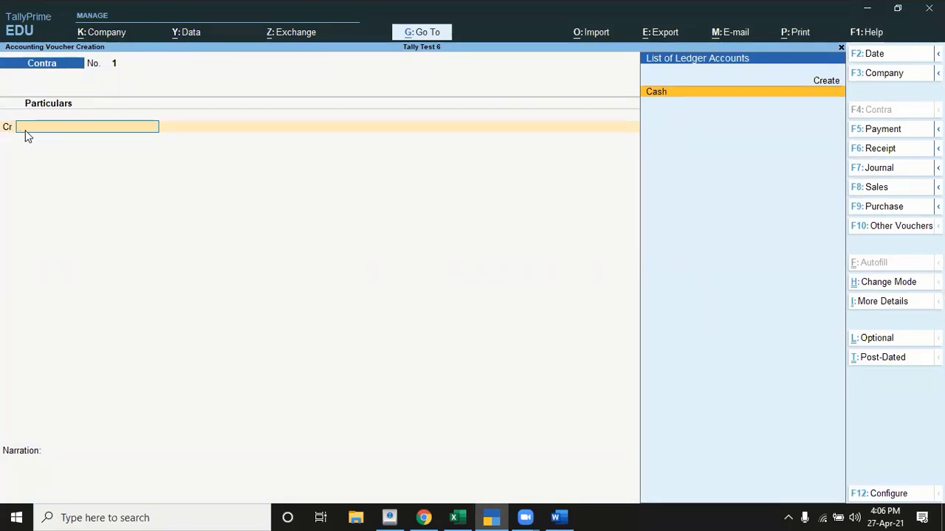
Credit Cash in the contra voucher with the SBI deposit amount from the Word document, 80000.
key("Return")
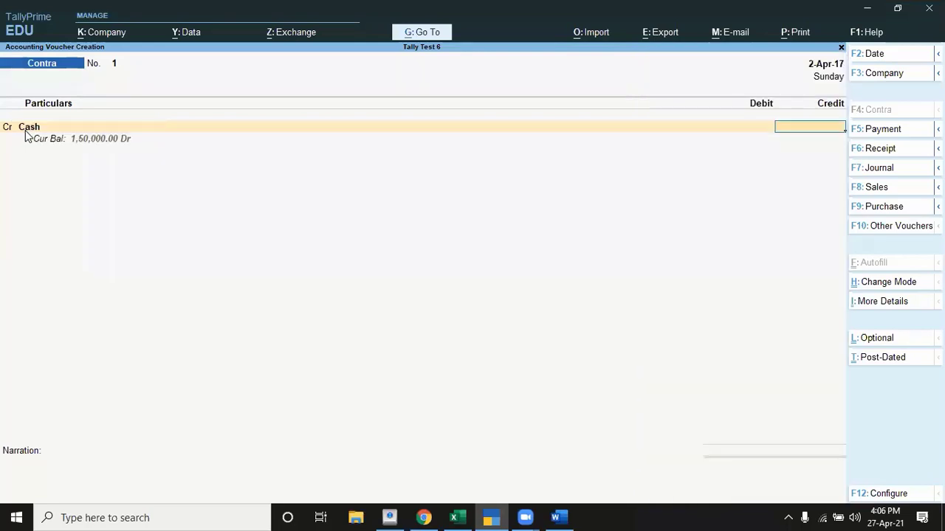
key("ctrl")
key("alt+Tab")
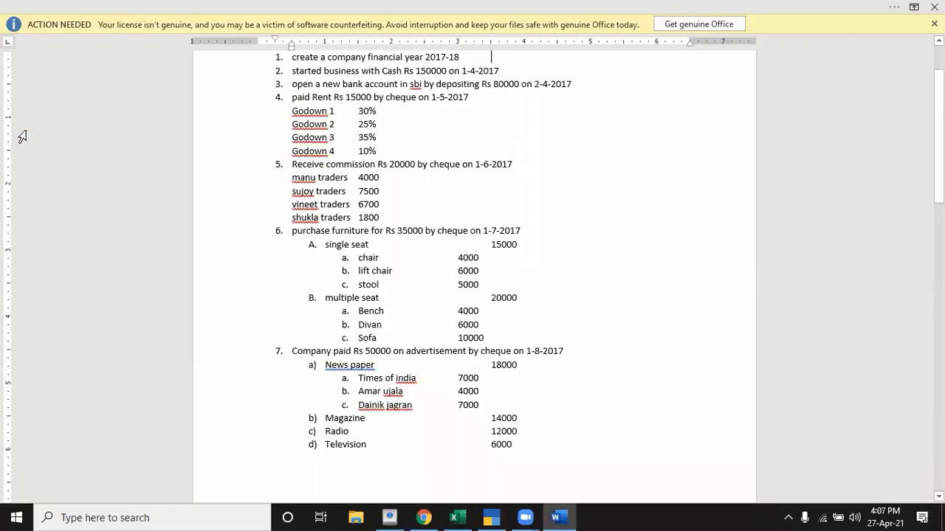
key("alt+Tab")
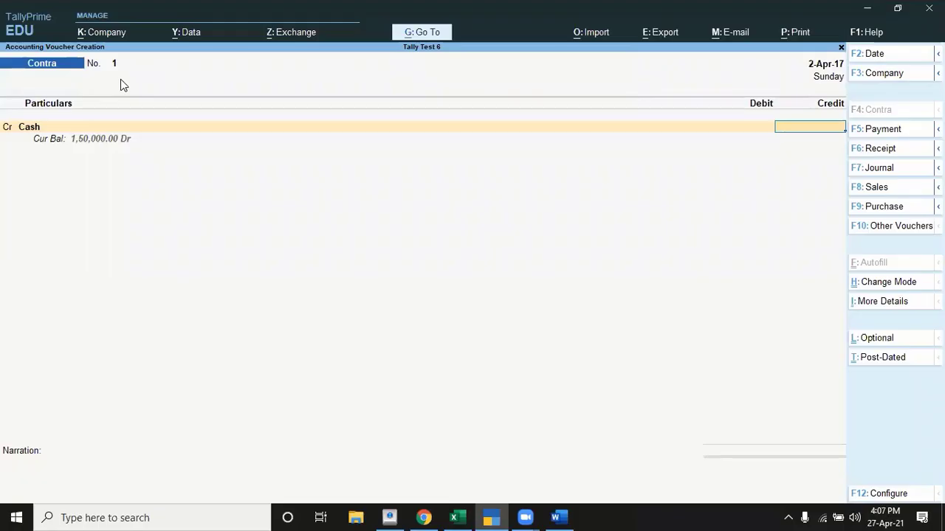
type("80000")
key("Return")
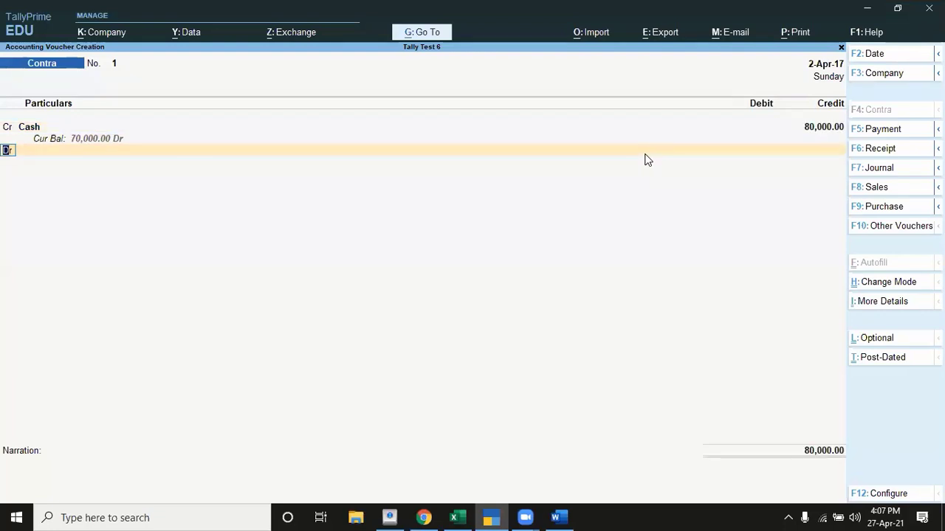
Create a ledger named Sbi under Bank Accounts from the voucher's debit line, accepting the default details.
key("Return")
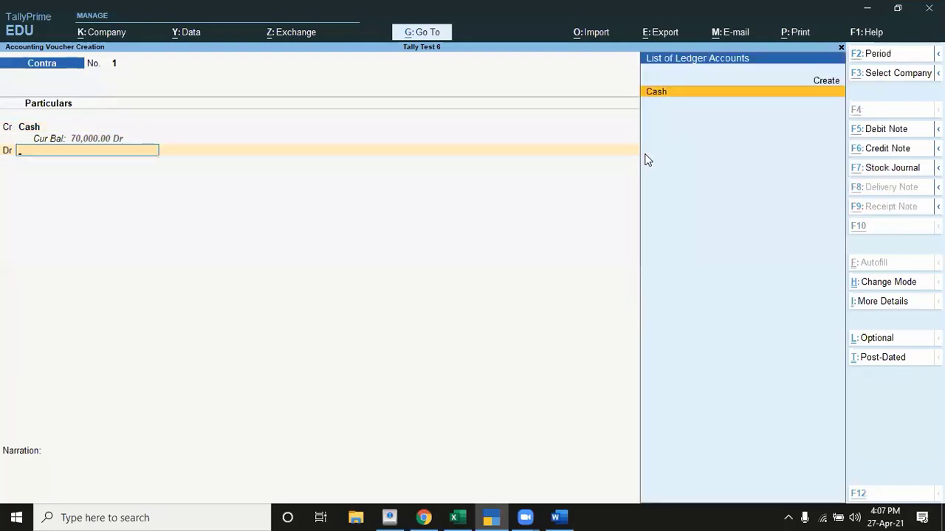
key("alt+c")
type("Sbi")
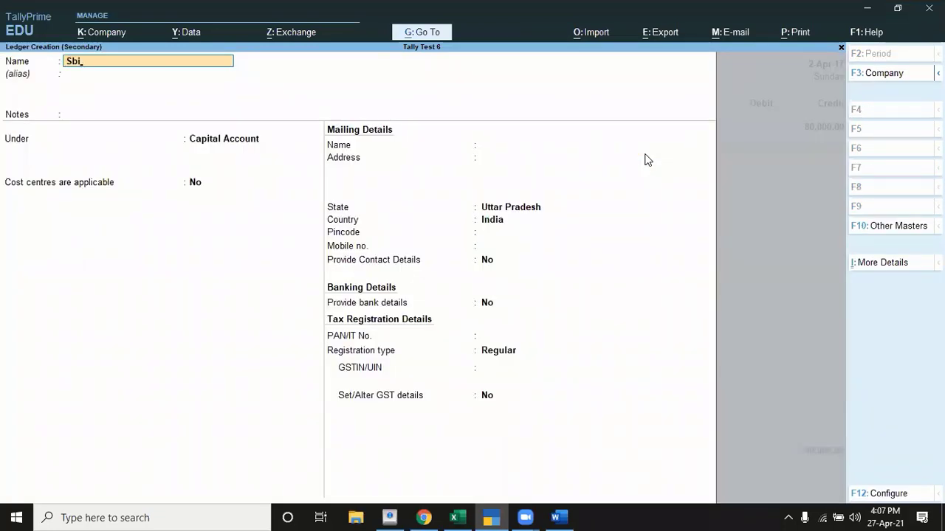
key("Return")
key("Return")
type("B")
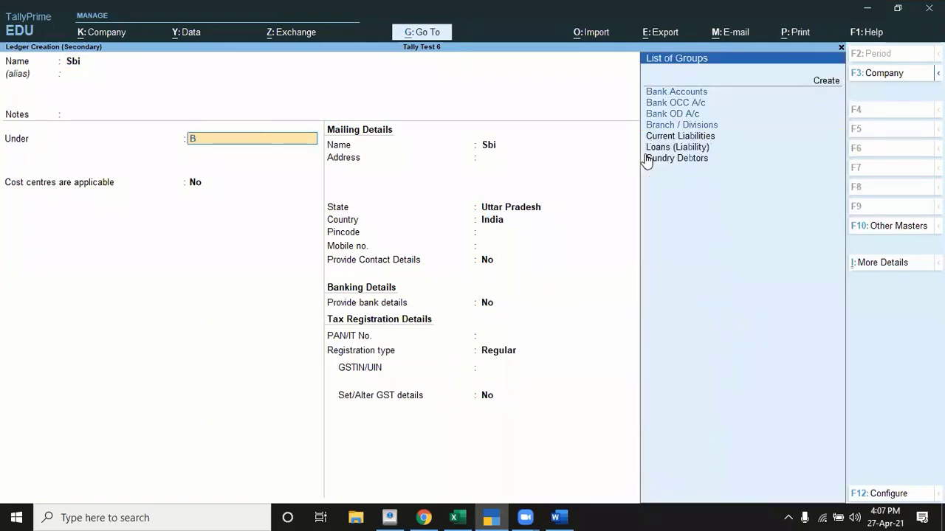
key("Return")
key("Return")
key("Return")
key("Return")
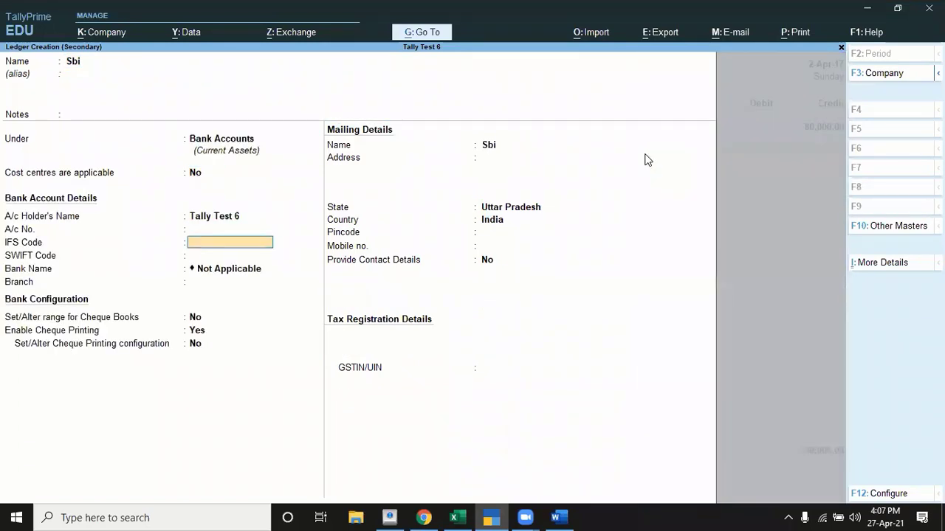
key("Return")
key("Return")
key("Return")
key("Return")
key("Return")
key("Return")
key("Return")
key("Return")
key("Return")
key("Return")
key("Return")
key("Return")
key("Return")
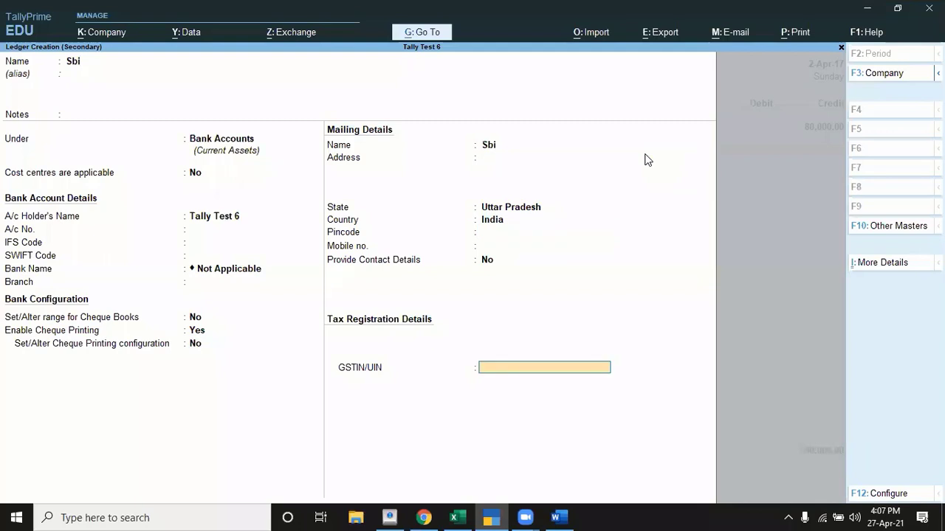
key("Return")
key("Return")
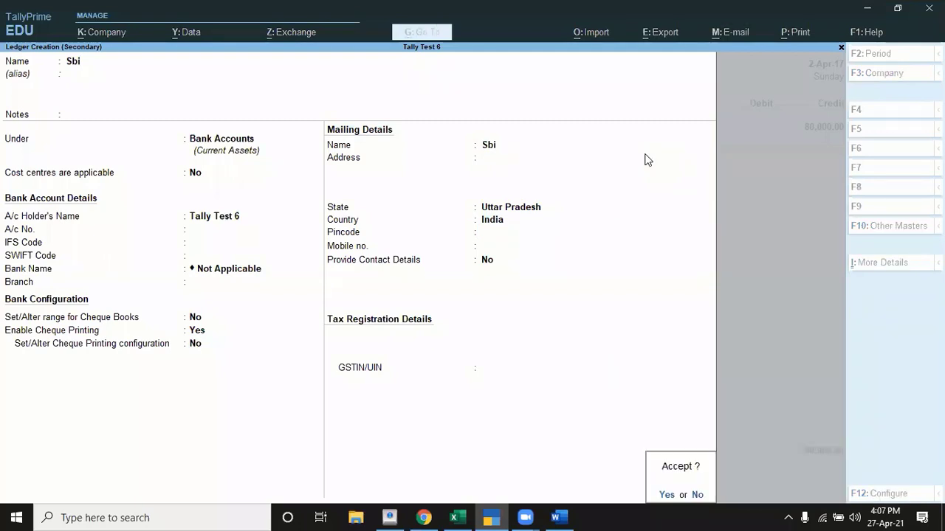
key("Return")
Debit Sbi with 80000 as a Cash transaction, leaving all cash denominations blank.
key("Return")
key("Return")
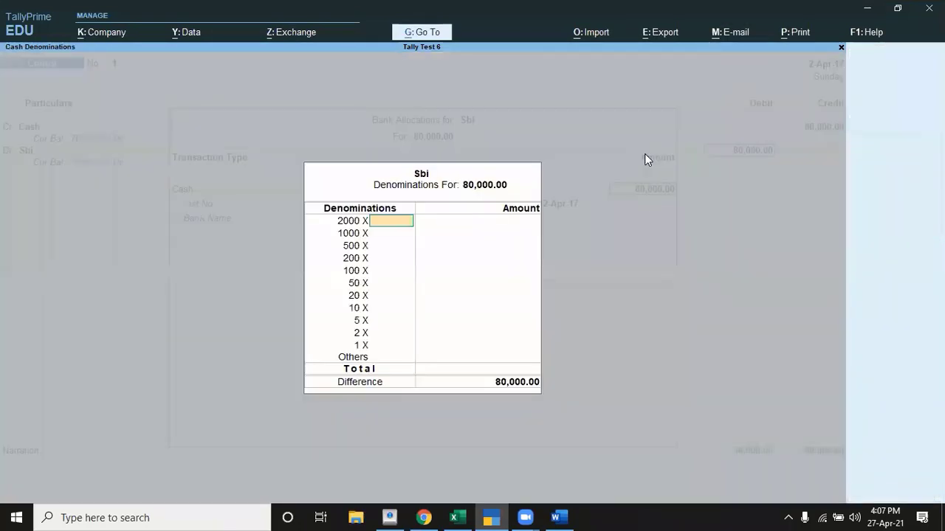
key("Return")
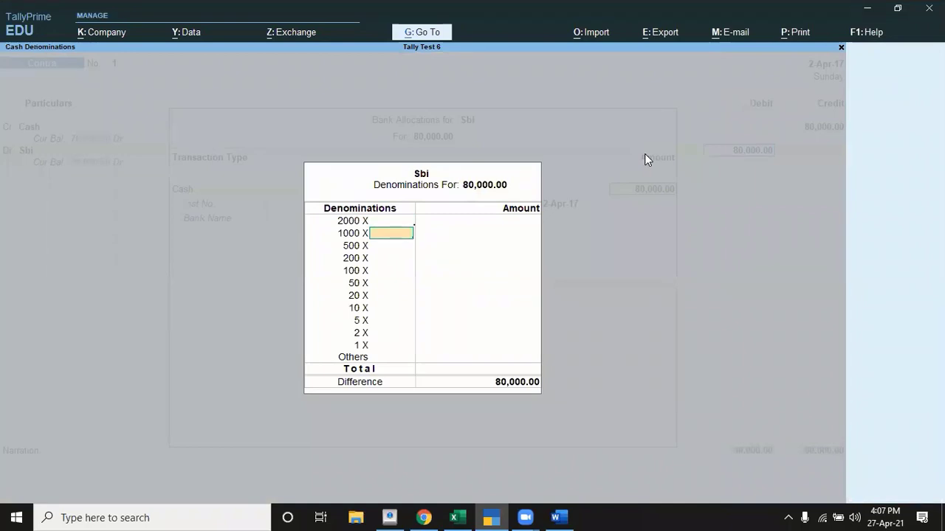
key("Return")
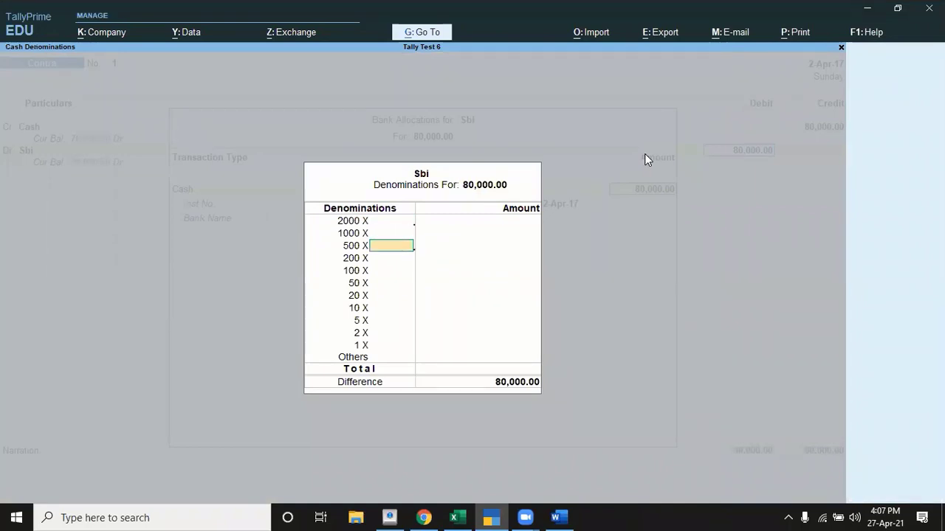
key("Return")
key("Return")
key("Return")
key("Return")
key("Return")
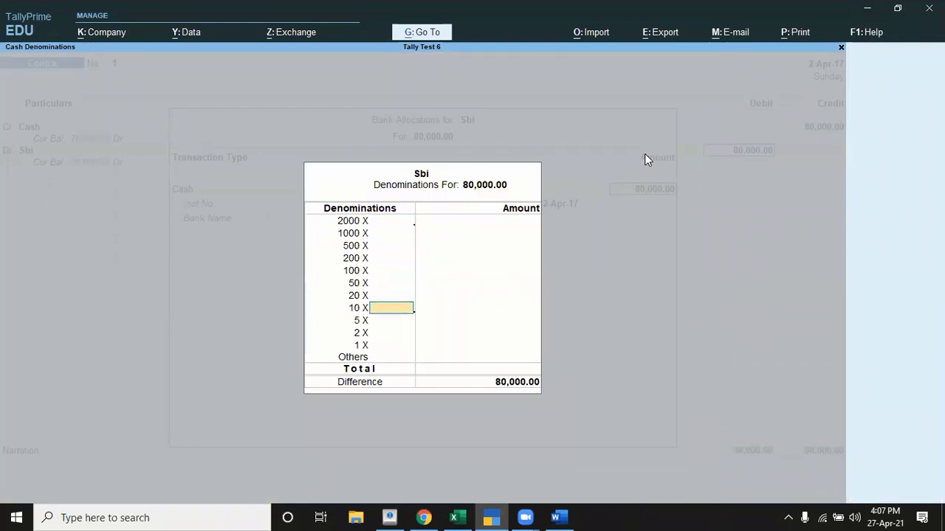
key("Return")
key("Return")
key("Return")
key("Return")
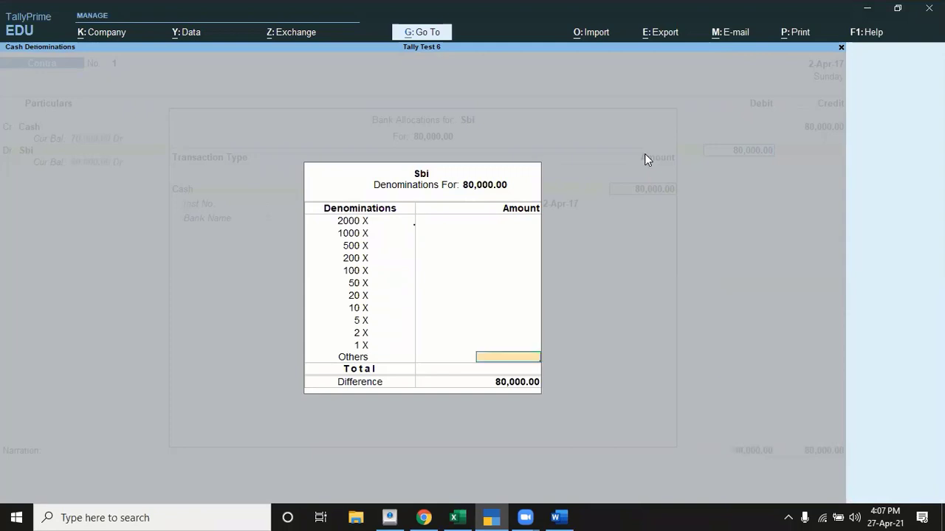
key("Return")
key("Return")
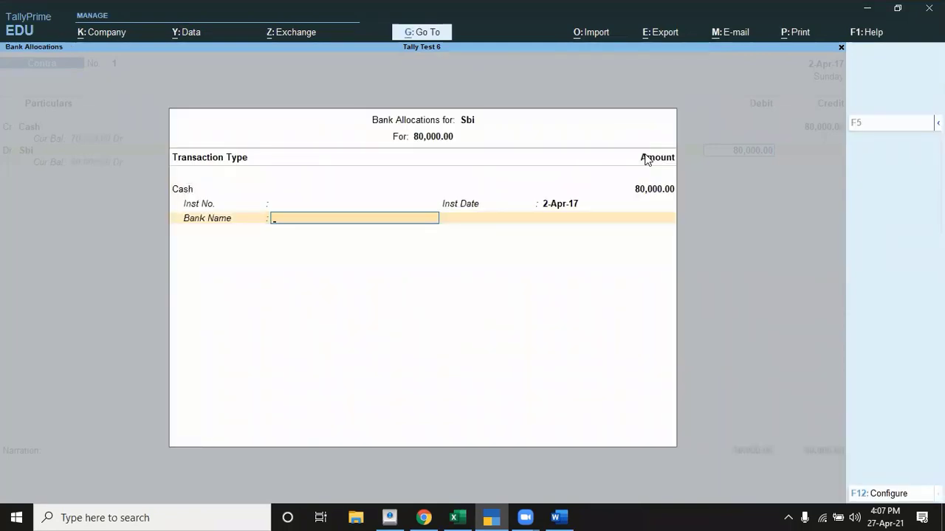
Leave the bank name and narration blank and save the contra voucher.
key("Return")
key("Return")
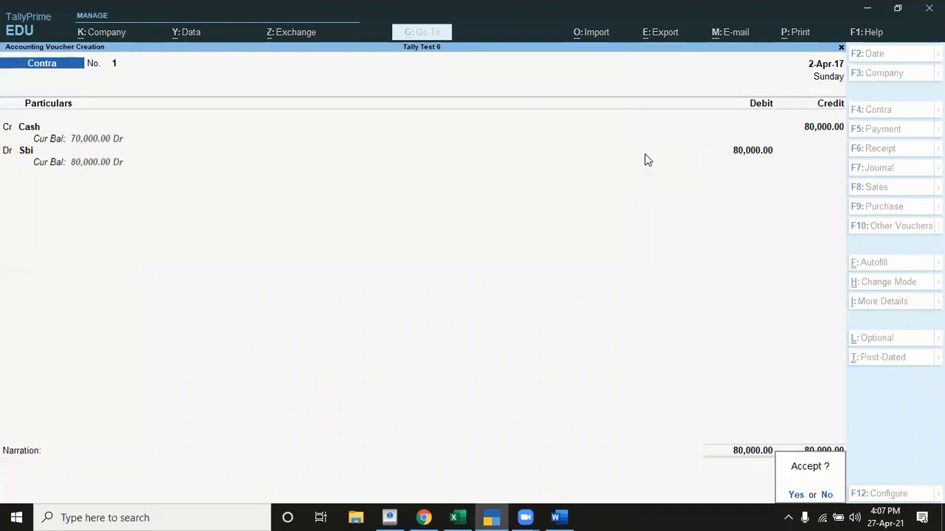
key("Return")
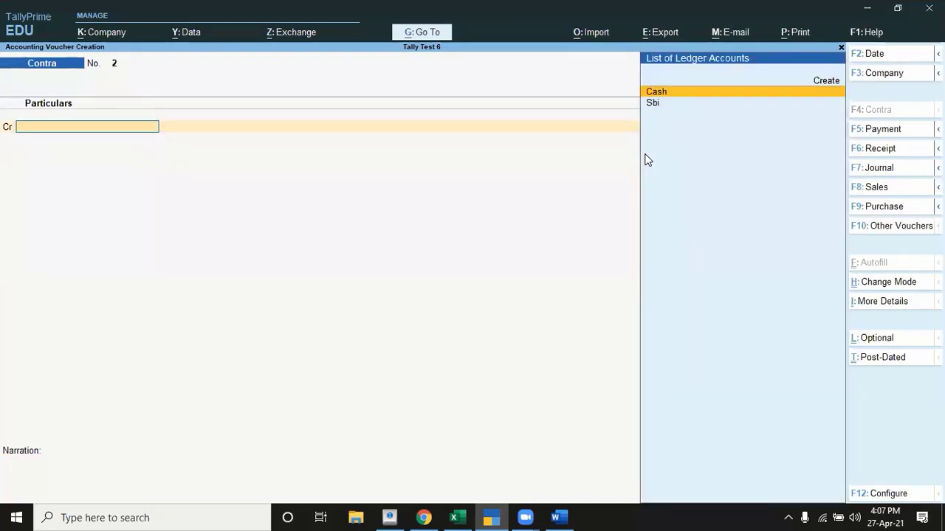
Review the rent payment and its godown split in the Word document, and leave voucher entry in TallyPrime.
key("alt+Tab")
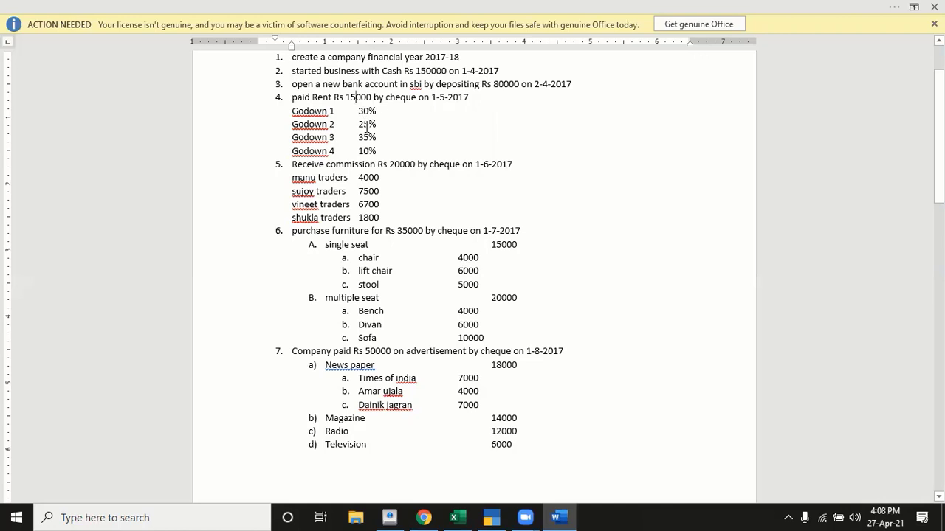
key("alt+Tab")
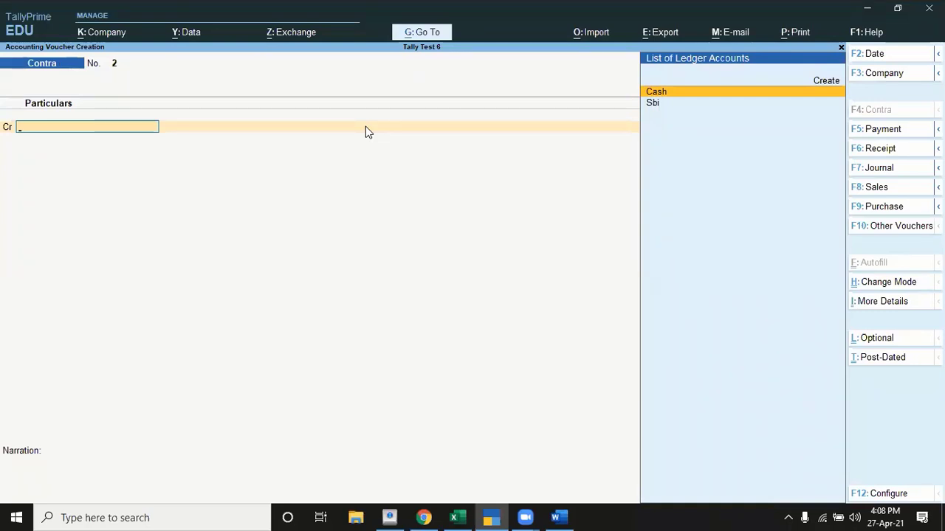
key("Escape")
key("Return")
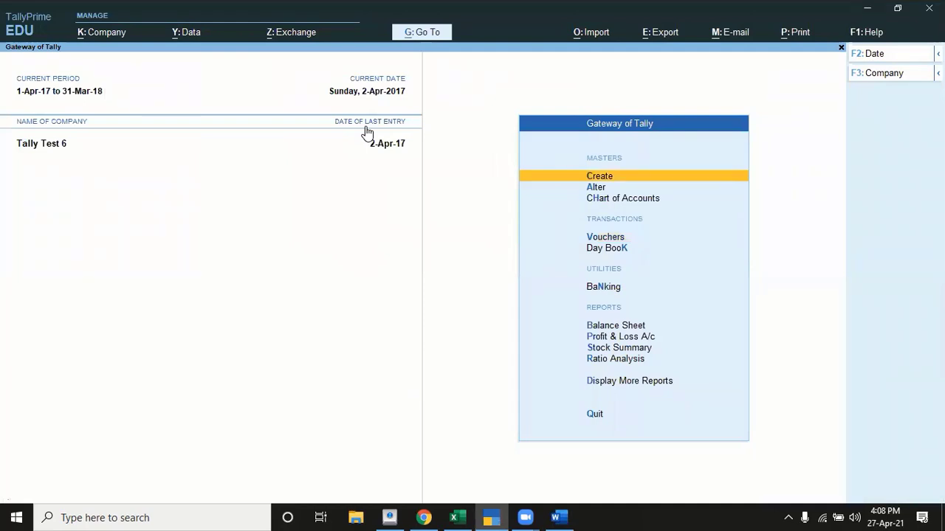
Check the Enable Cost Centres setting in the company features of Tally Test 6.
key("F11")
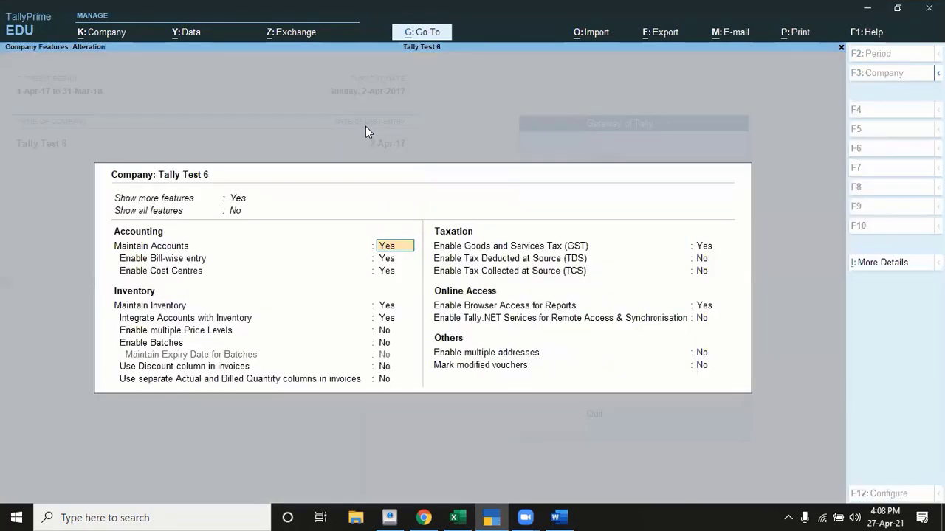
key("Return")
key("Return")
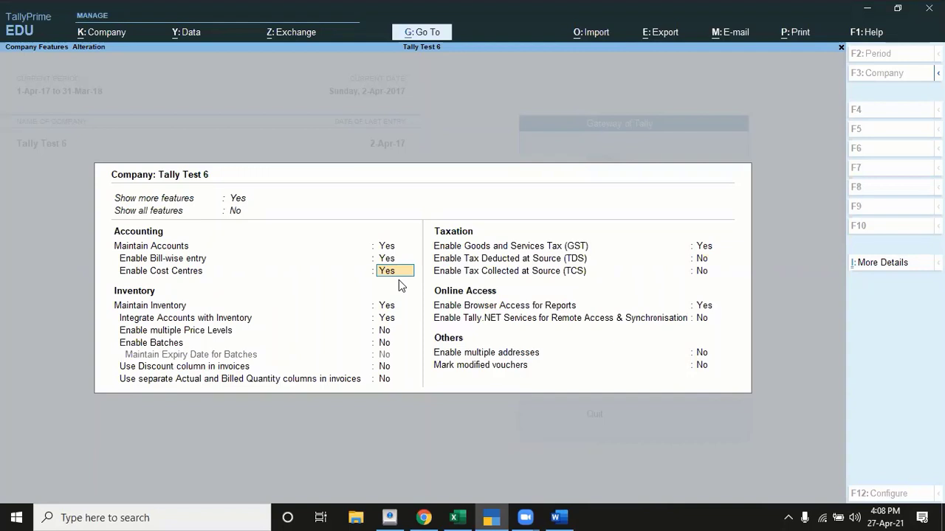
key("ctrl")
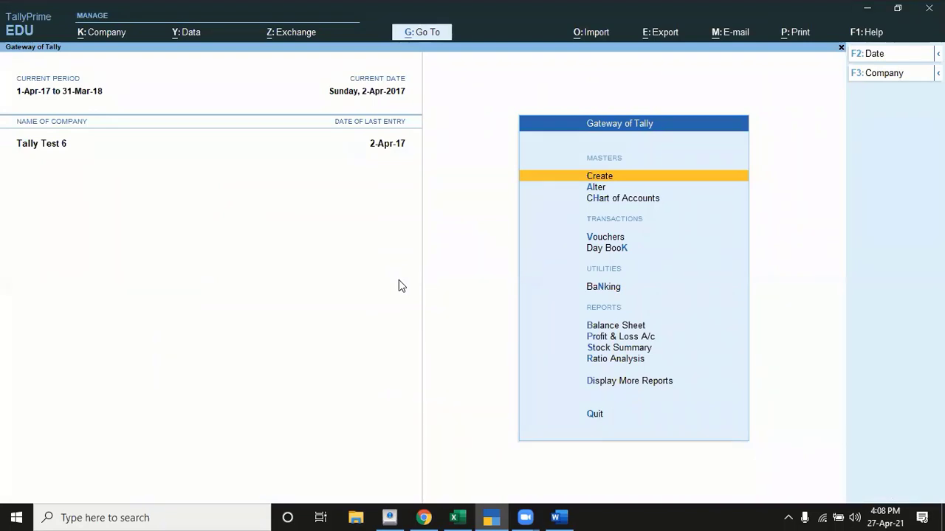
Open master creation and expand the list of masters to include the additional accounting masters.
key("Return")
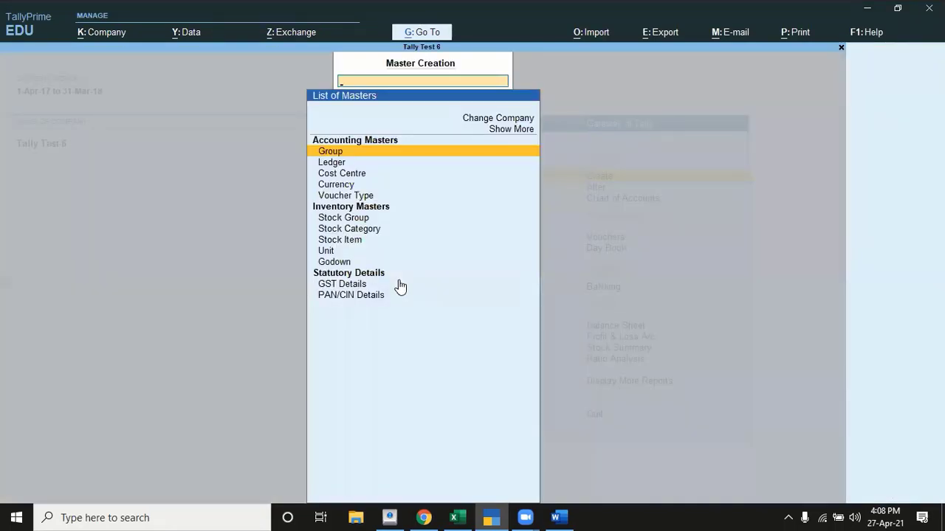
key("Down")
key("Down")
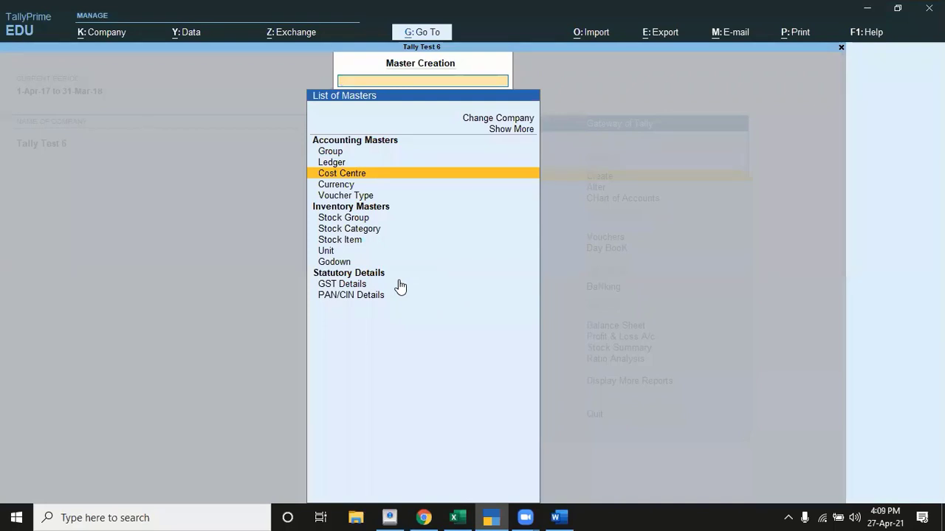
key("Up")
key("Up")
key("Up")
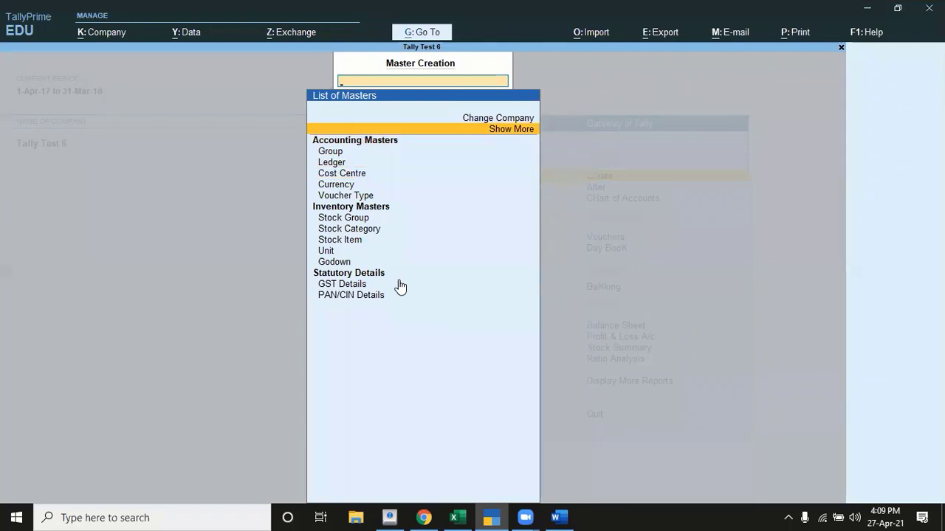
key("Return")
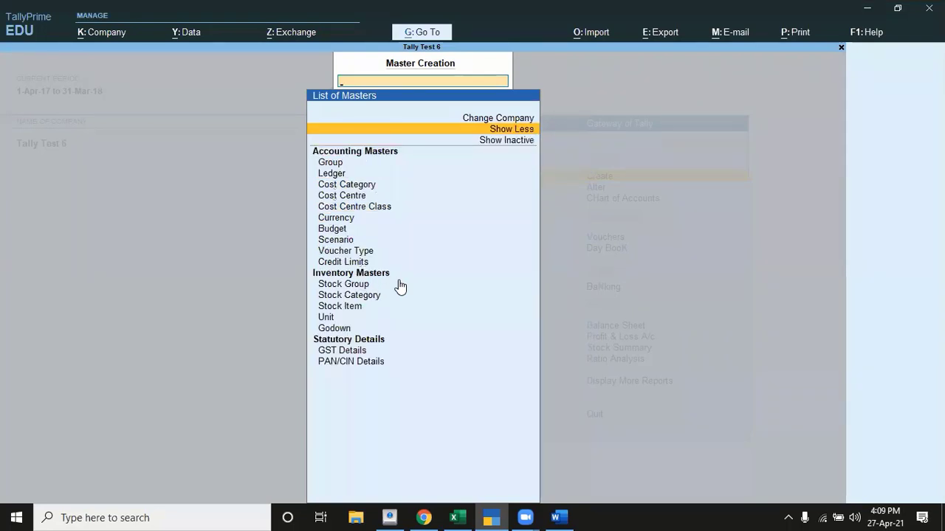
Start creating a new cost category instead of altering the primary one, and check the rent entry in the Word document.
key("Down")
key("Down")
key("Down")
key("Down")
key("Down")
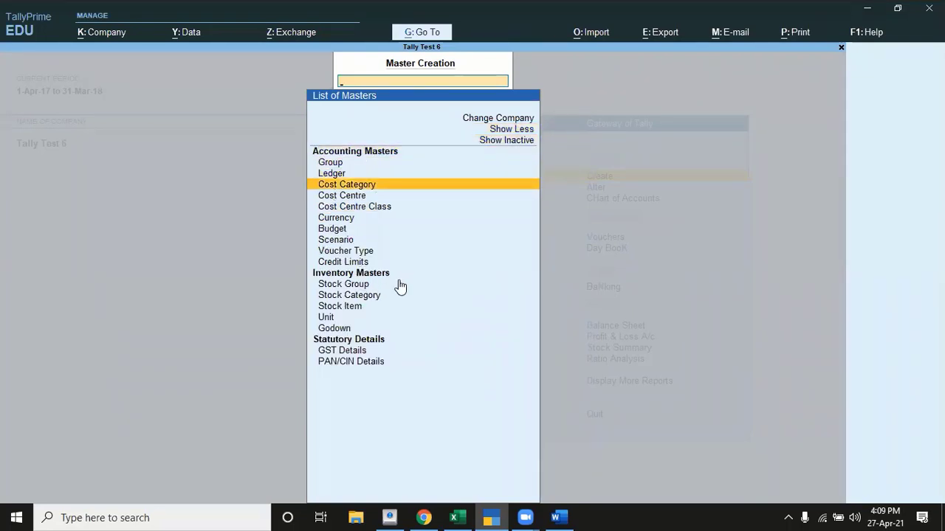
key("Return")
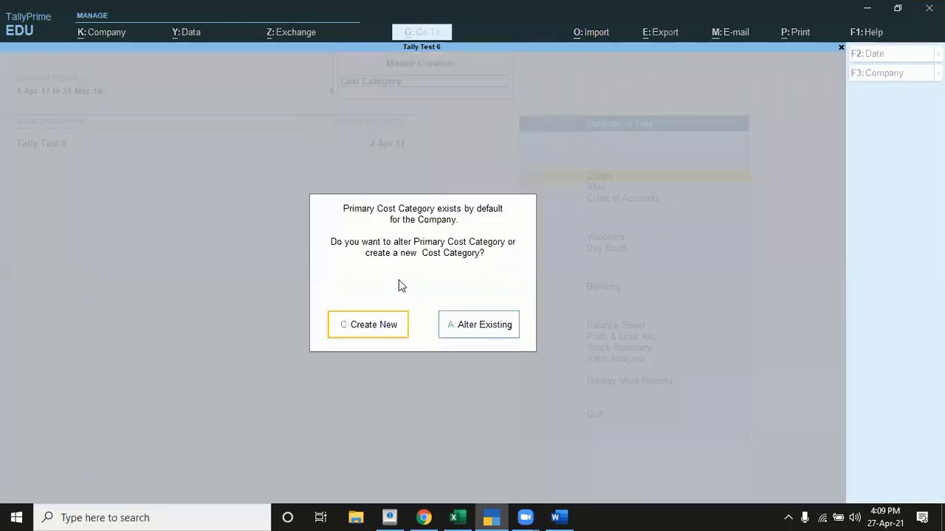
key("c")
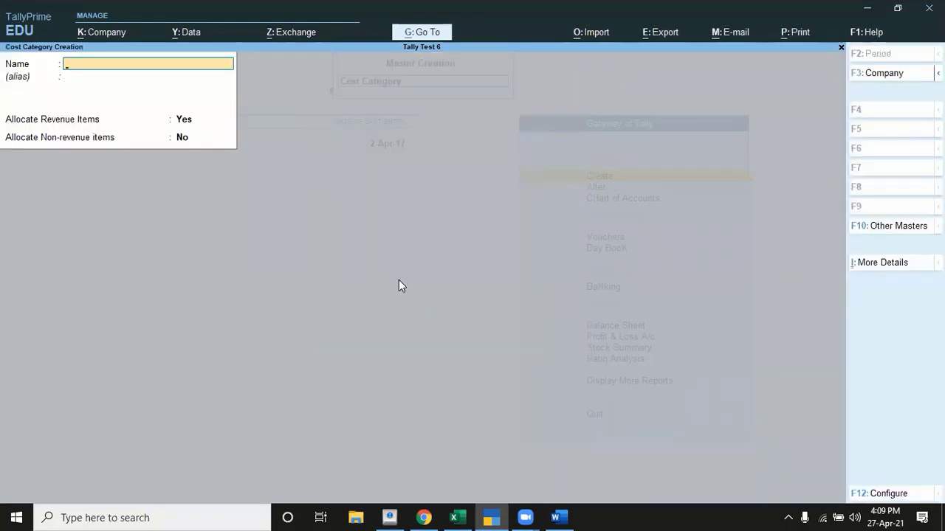
key("alt+Tab")
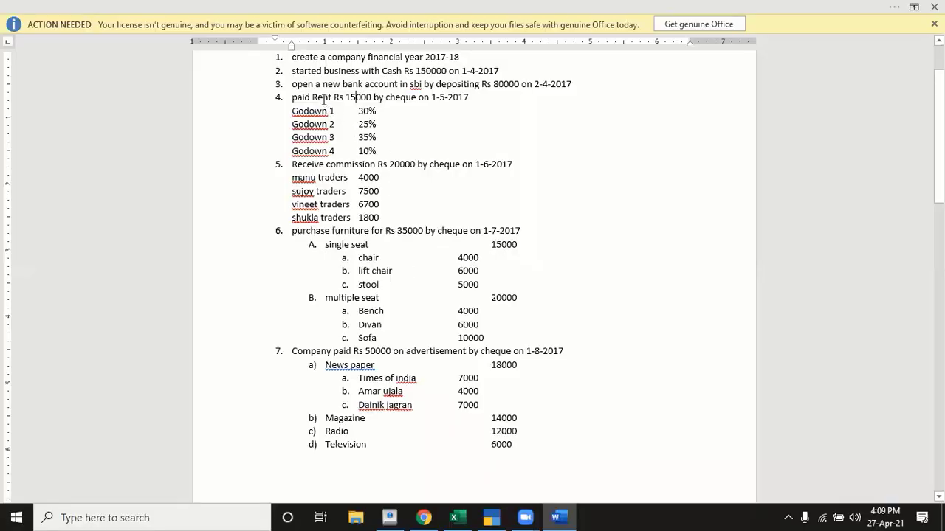
key("alt+Tab")
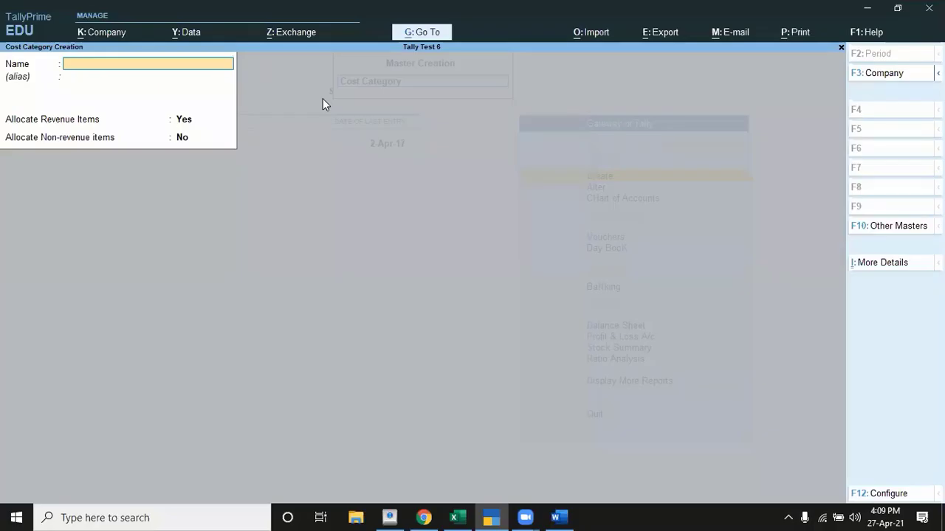
Save the cost category as Rent with revenue items allocated and non-revenue items not allocated, and return to the list of masters.
type("Rent")
key("Return")
key("Return")
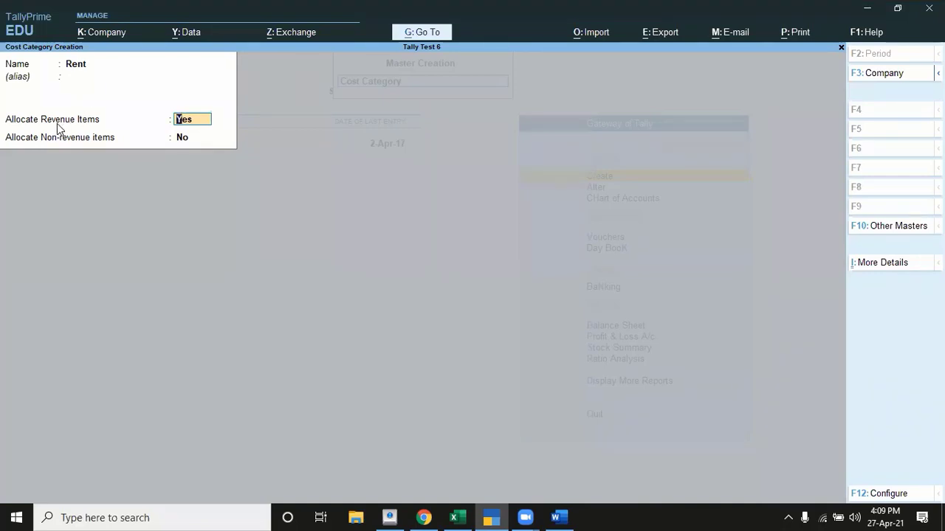
key("Return")
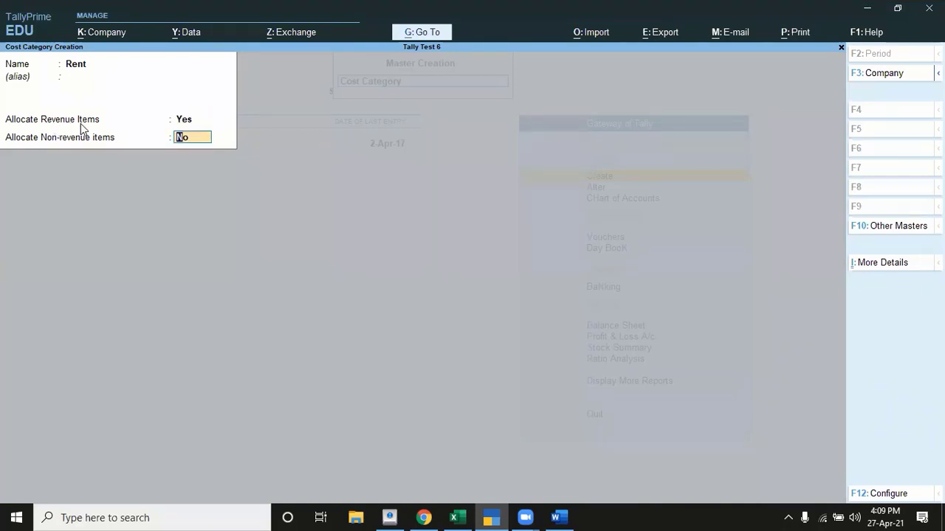
key("Return")
key("Return")
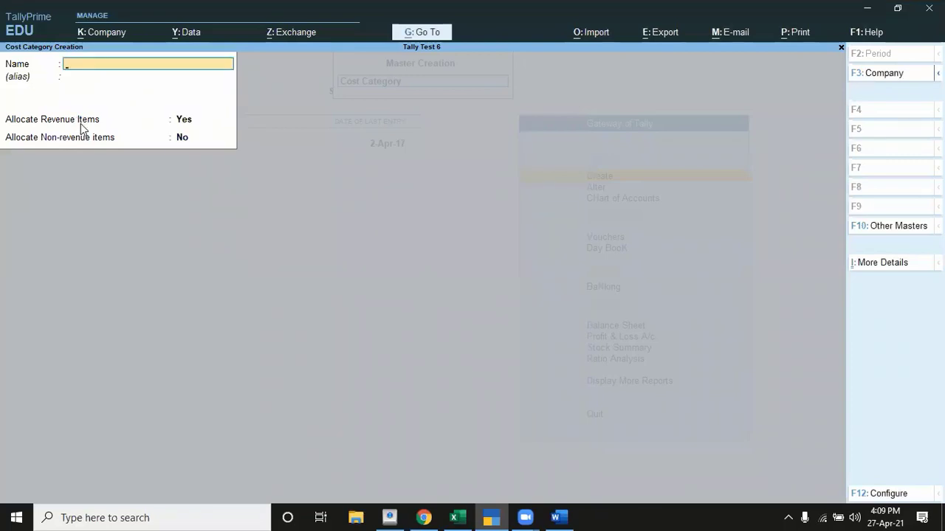
key("Escape")
key("Return")
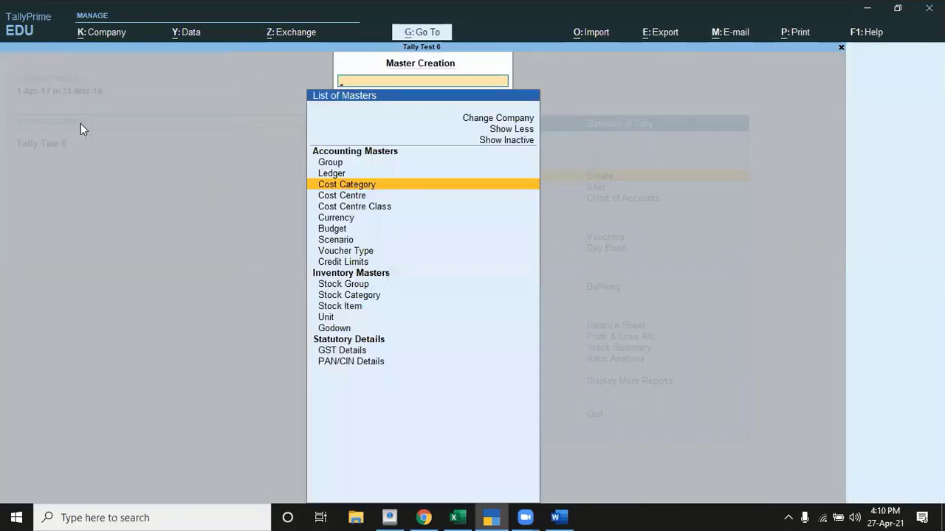
Start a new cost centre and assign it to the Rent category.
key("Down")
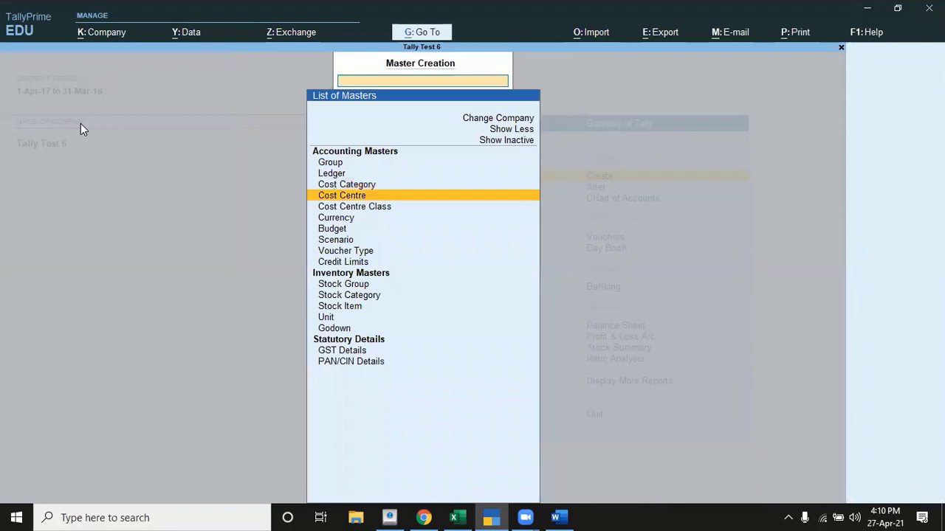
key("Return")
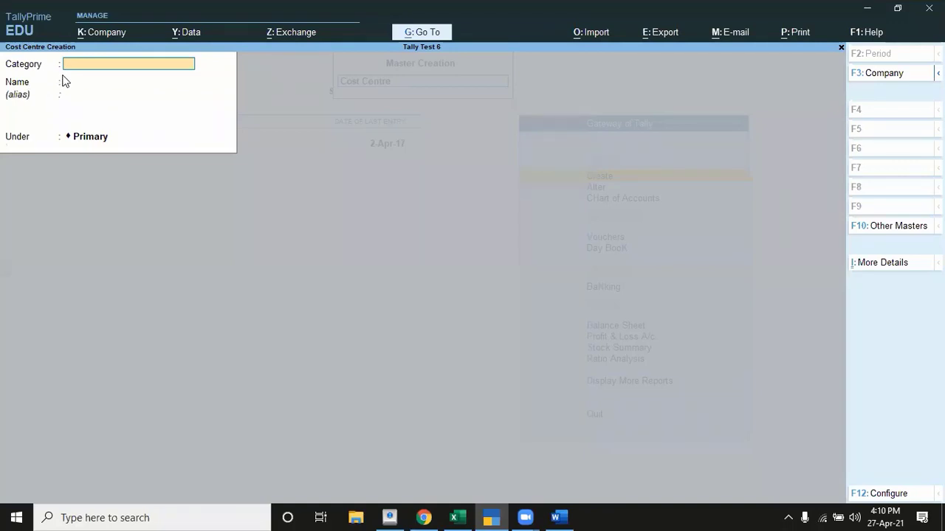
key("Down")
key("Down")
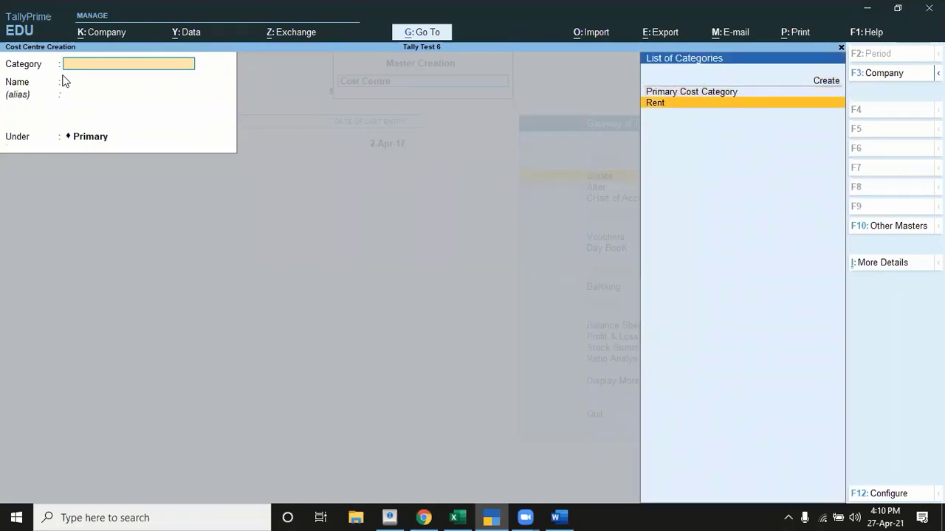
key("Return")
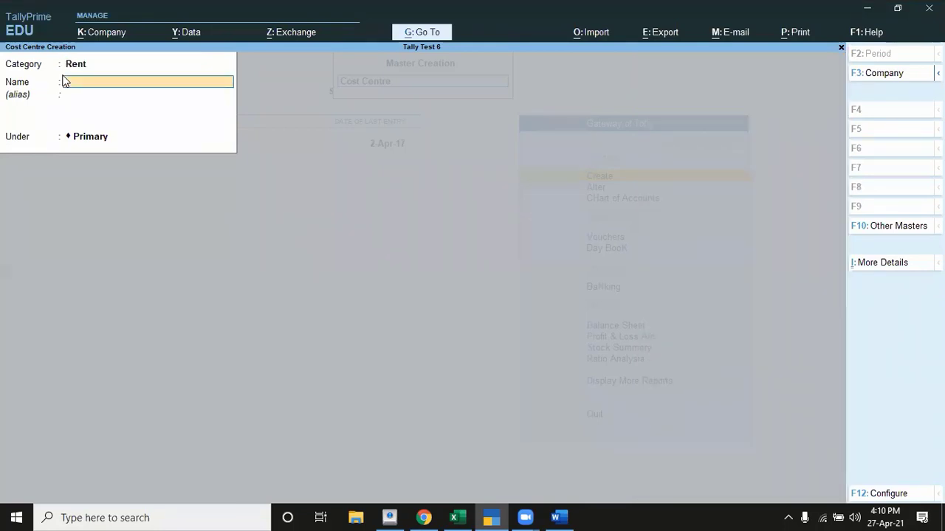
Check the godown names in the Word document and save the cost centre as Godown 1 under Primary.
key("alt+Tab")
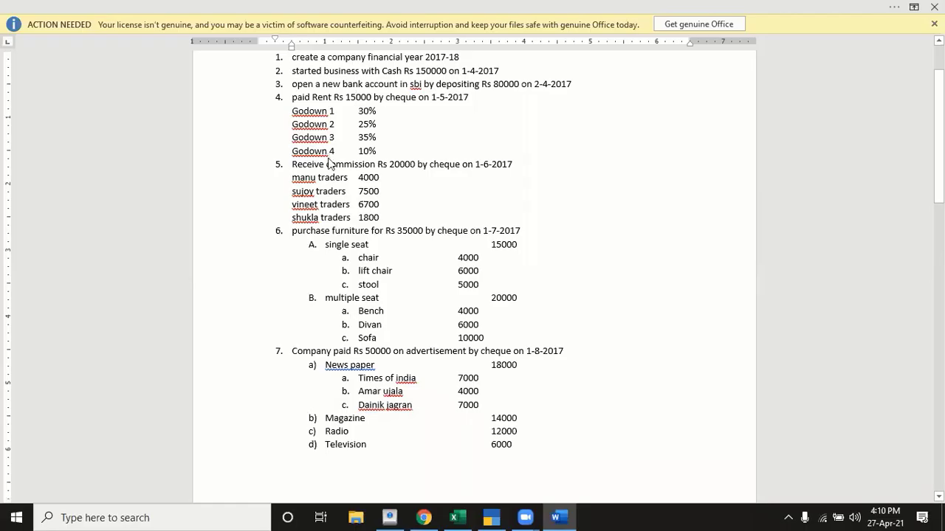
key("alt+Tab")
type("Go")
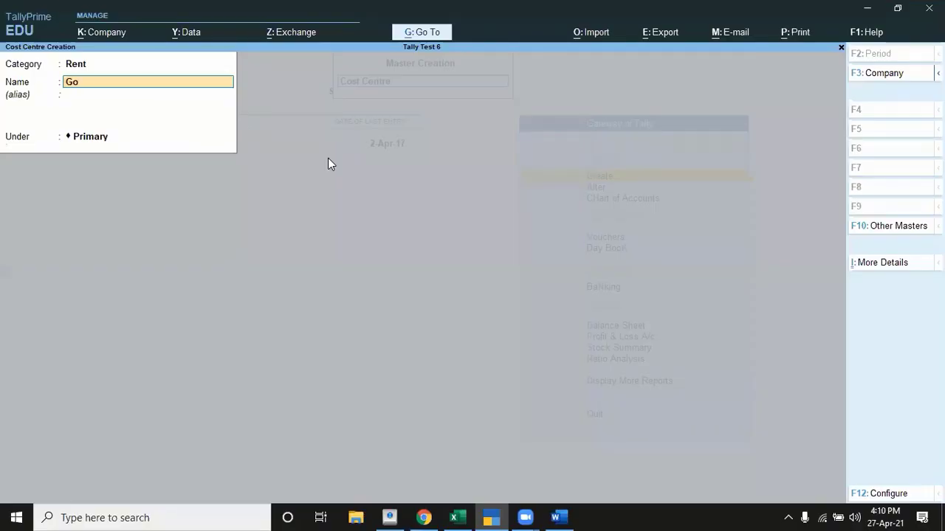
type("down 1")
key("Return")
key("Return")
key("Return")
type("n")
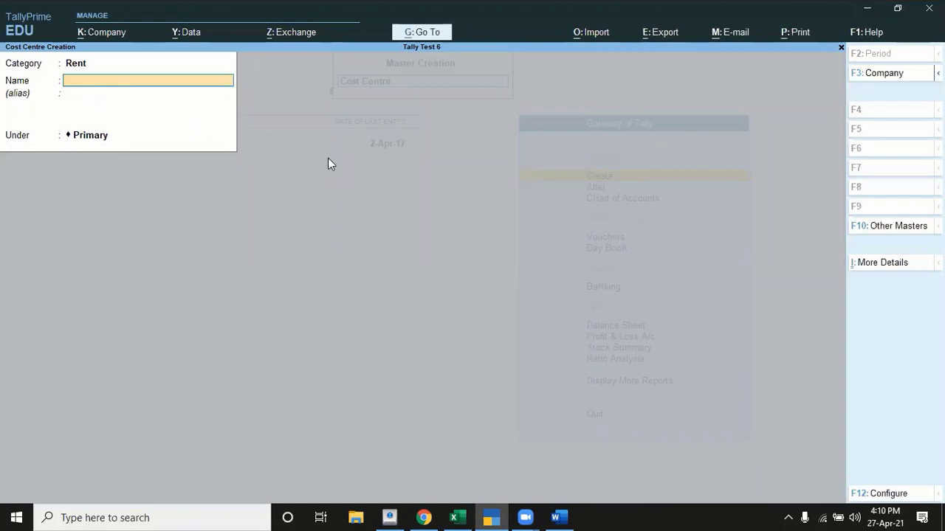
Create the cost centre Godown 2 under Primary in the Rent category.
type("Godown 2")
key("Return")
key("Return")
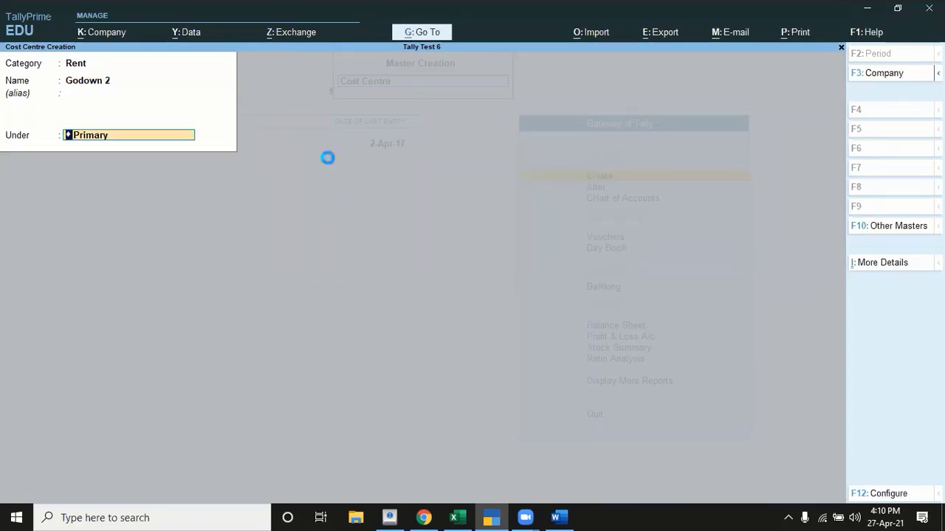
key("Return")
key("Return")
Create the cost centre Godown 3 under Primary in the Rent category.
type("God")
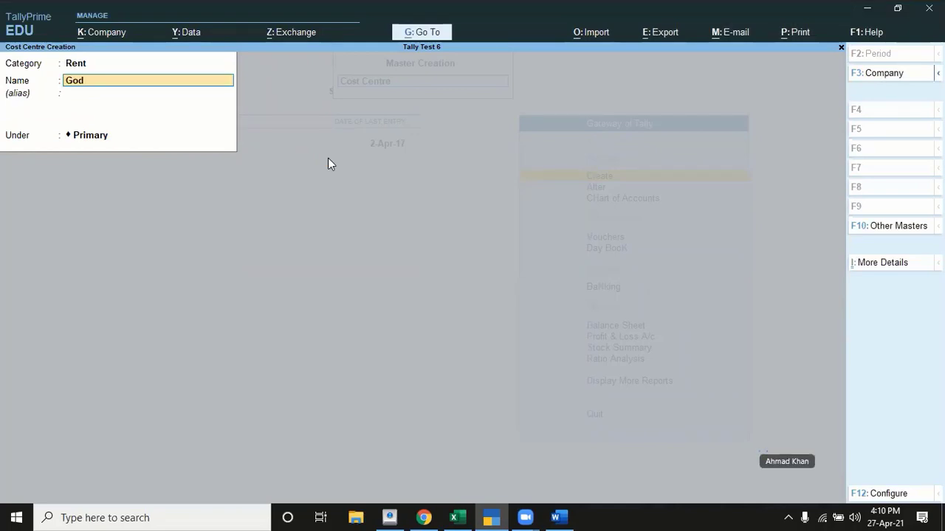
type("own 3")
key("Return")
key("Return")
key("Return")
key("Return")
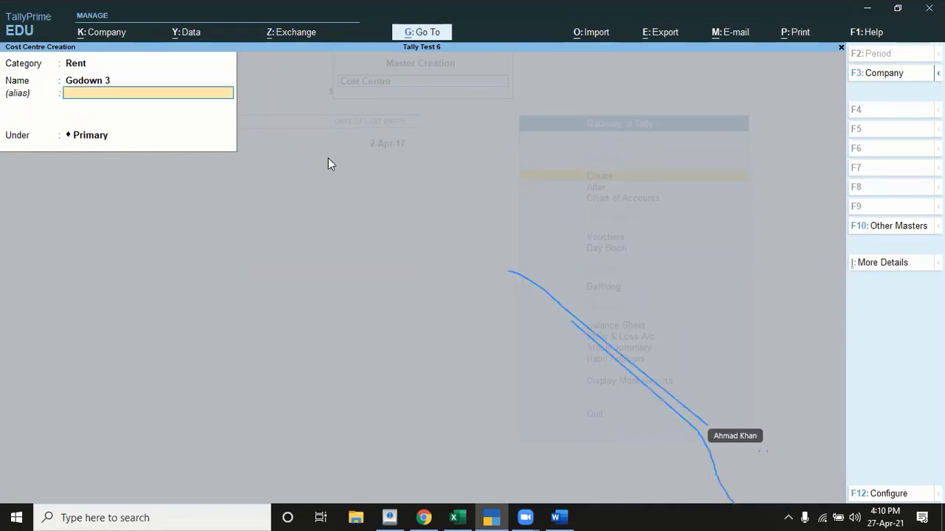
Create the cost centre Godown 4 under Primary in the Rent category.
type("Go")
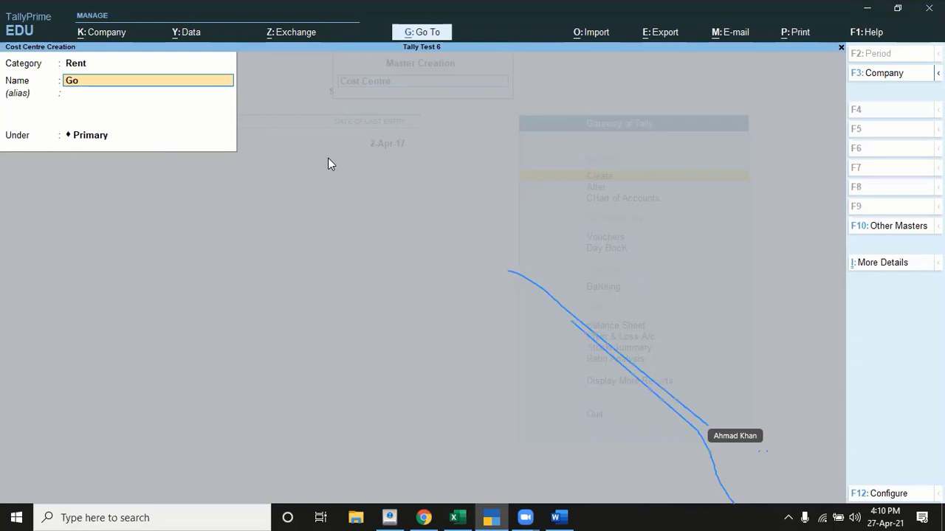
type("down 4")
key("Return")
key("Return")
key("Return")
key("Return")
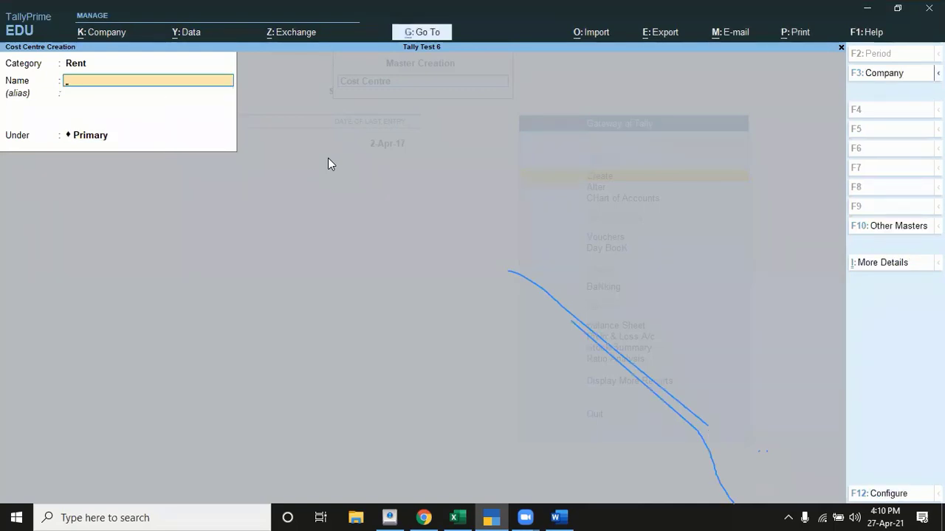
Compare the godown list in the Word document with the cost centres created, and leave cost centre creation.
key("alt+Tab")
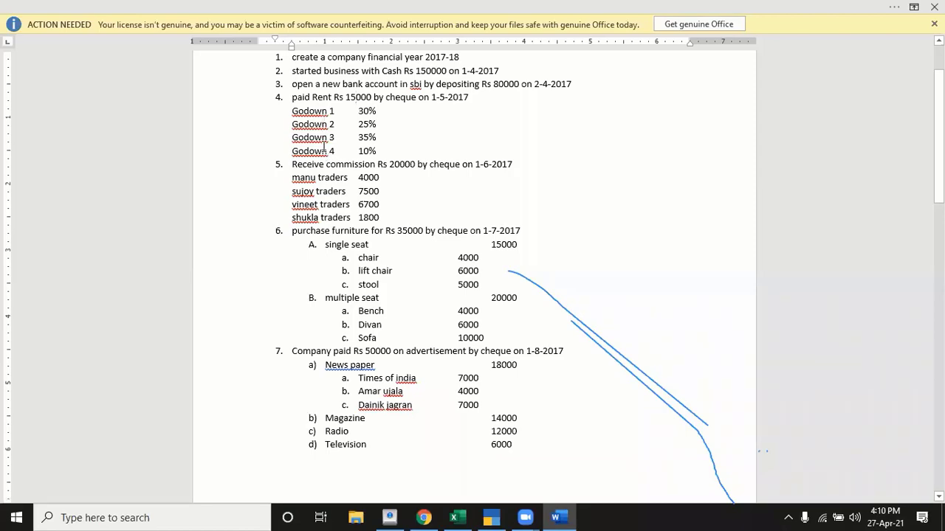
key("alt+Tab")
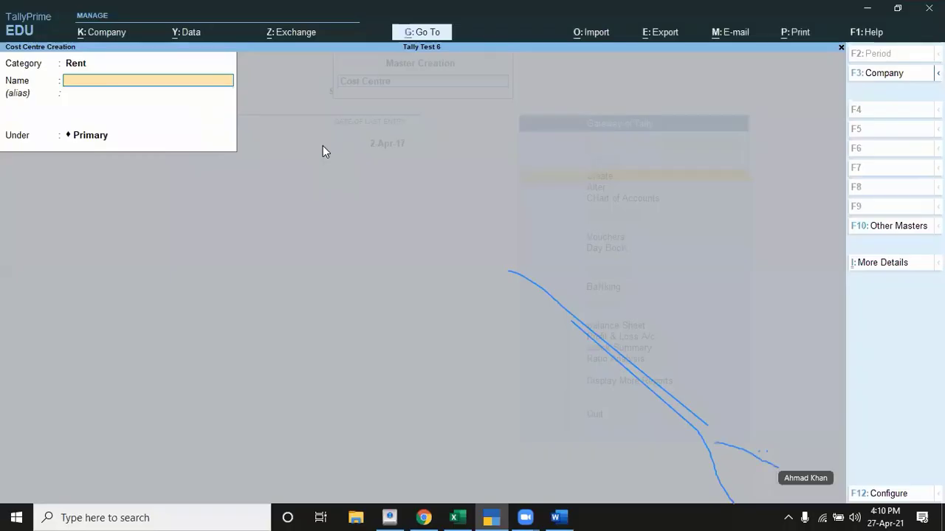
key("Escape")
key("y")
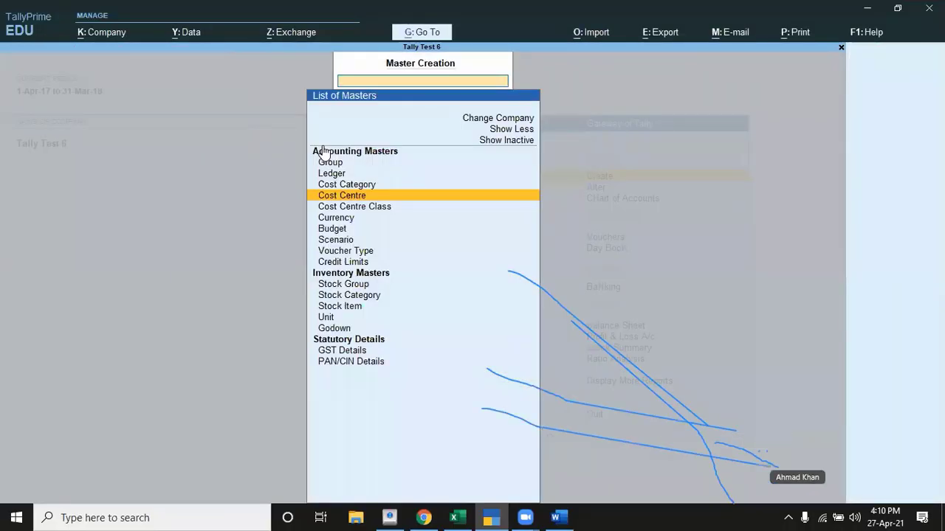
Start a new ledger named Rent, leaving its alias and notes blank.
key("Up")
key("Up")
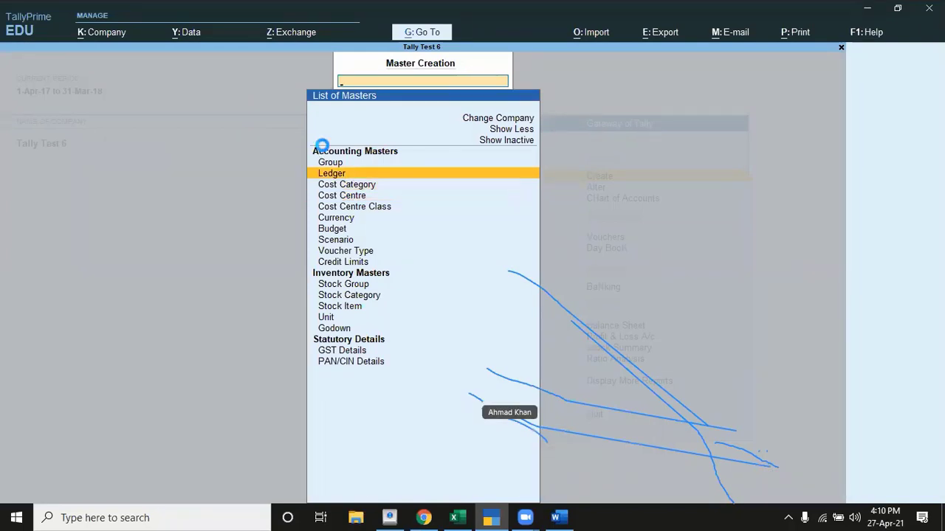
key("Return")
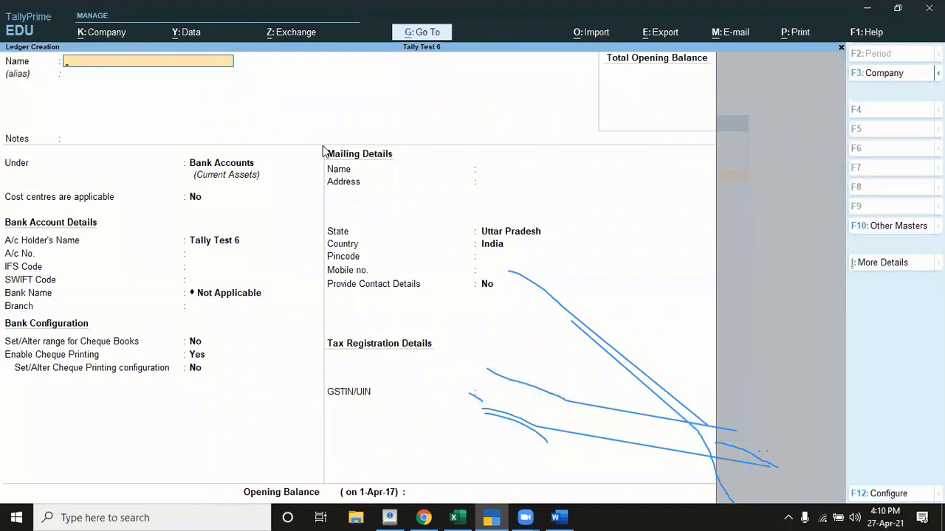
type("Rent")
key("Return")
key("Return")
key("Return")
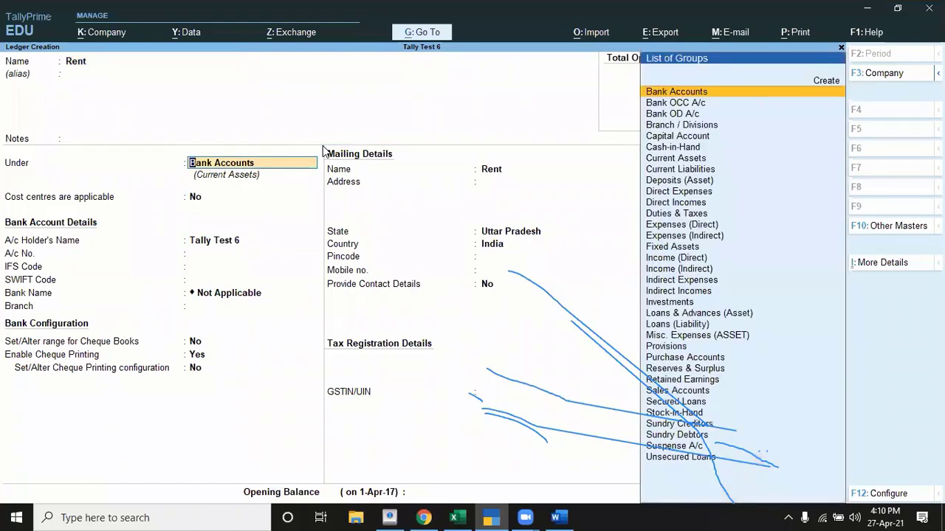
Place the Rent ledger under the Indirect Expenses group.
key("BackSpace")
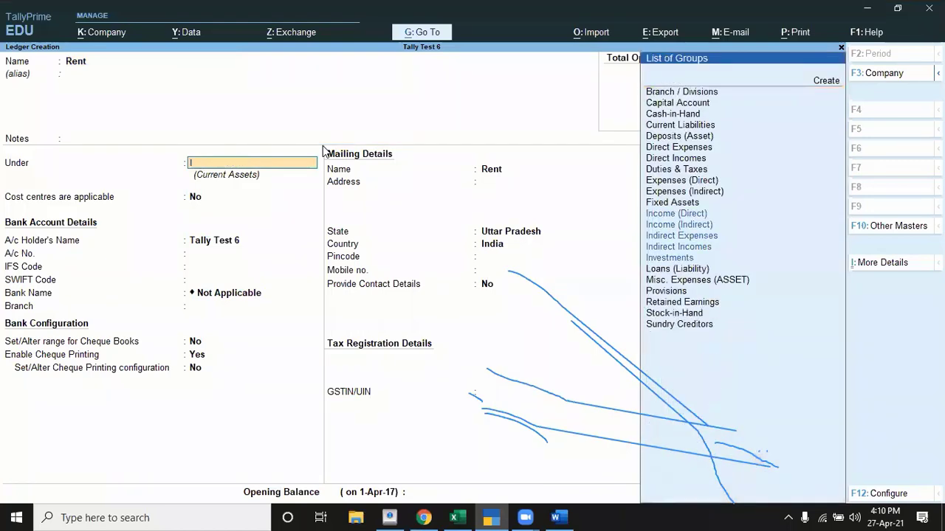
key("Down")
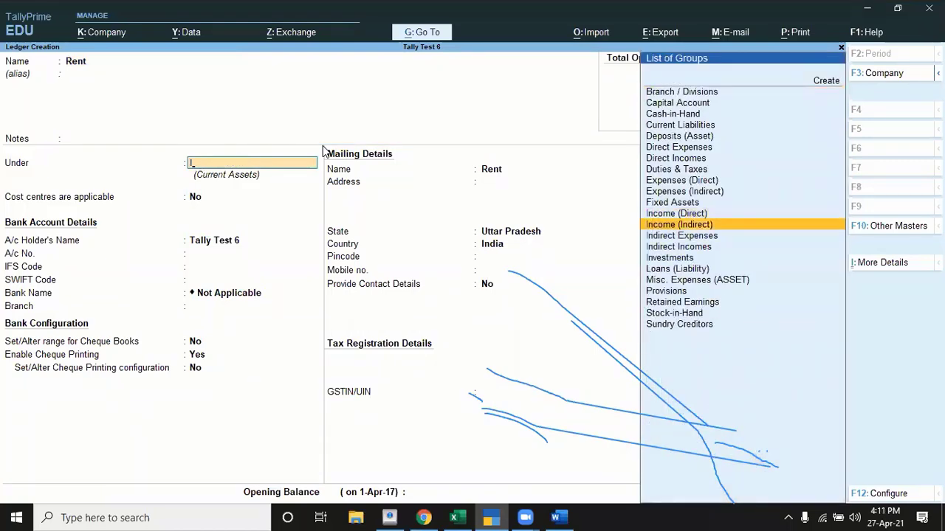
key("Down")
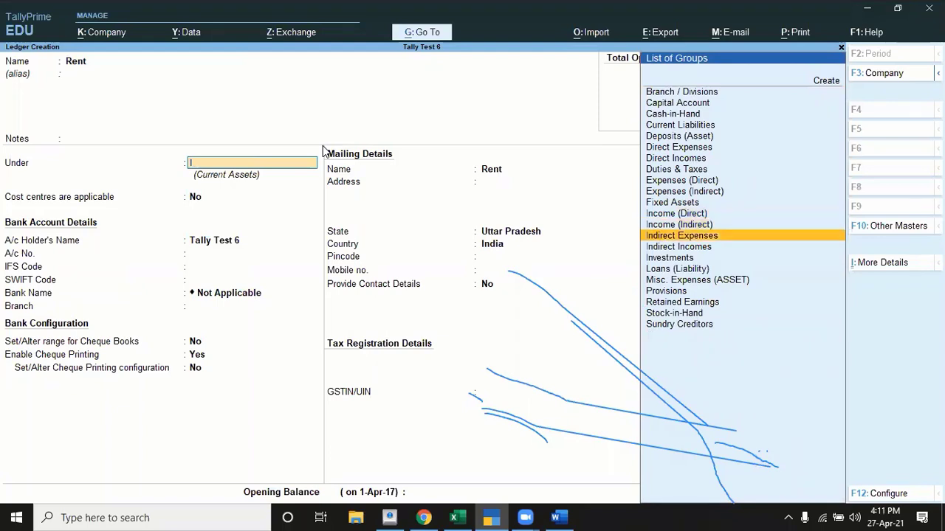
key("Return")
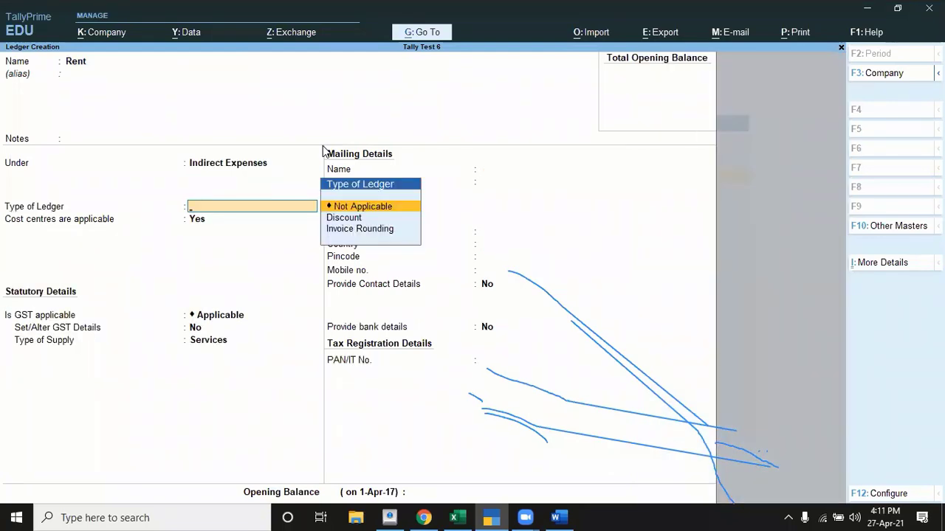
Set the Rent ledger's type to Not Applicable and review the Apply Cost Centres for Ledgers option in the ledger configuration.
key("Return")
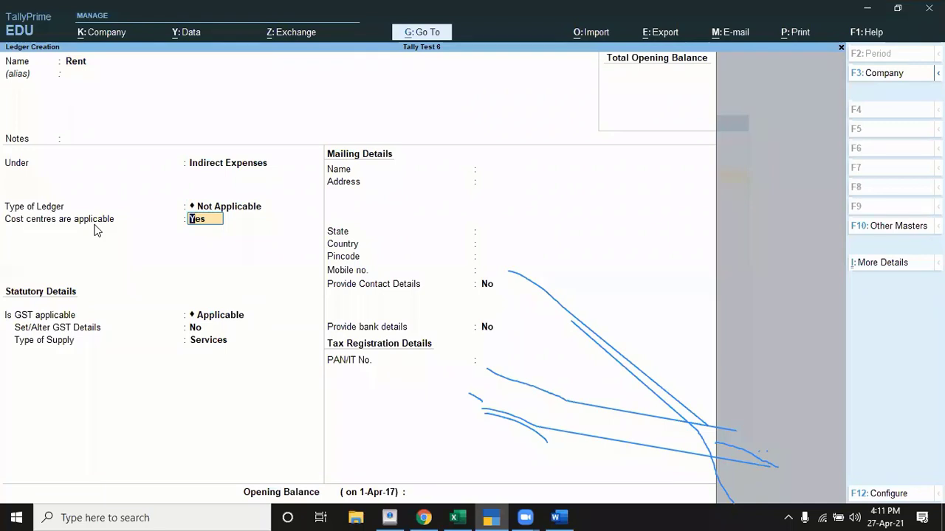
key("F12")
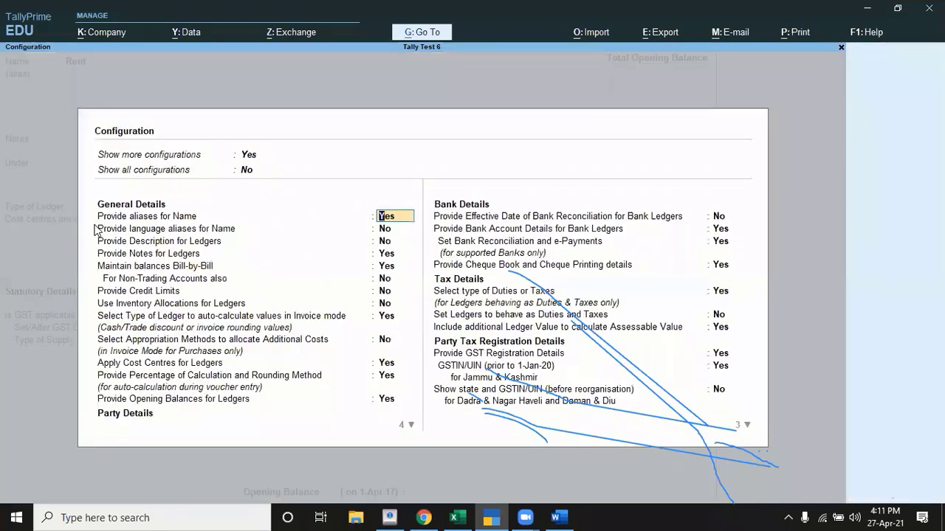
key("Down")
key("Down")
key("Down")
key("Down")
key("Down")
key("Down")
key("Down")
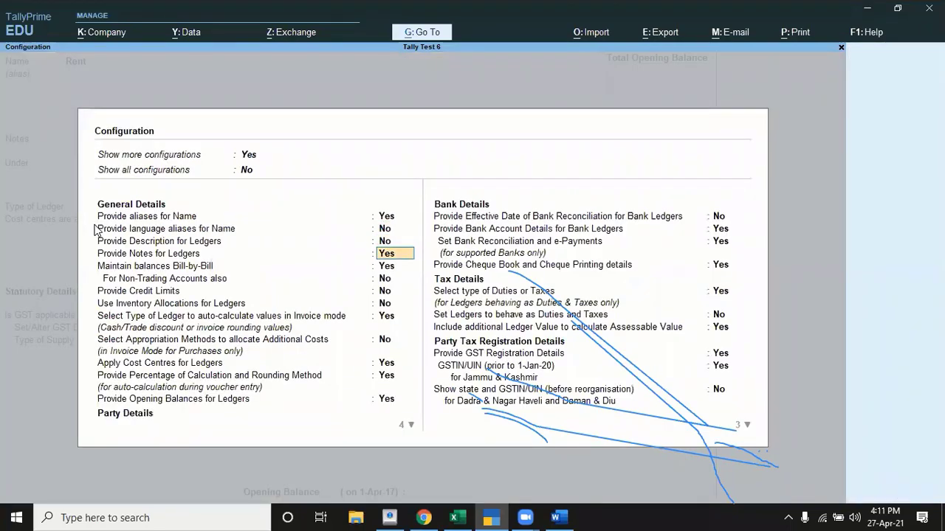
key("Down")
key("Down")
key("Down")
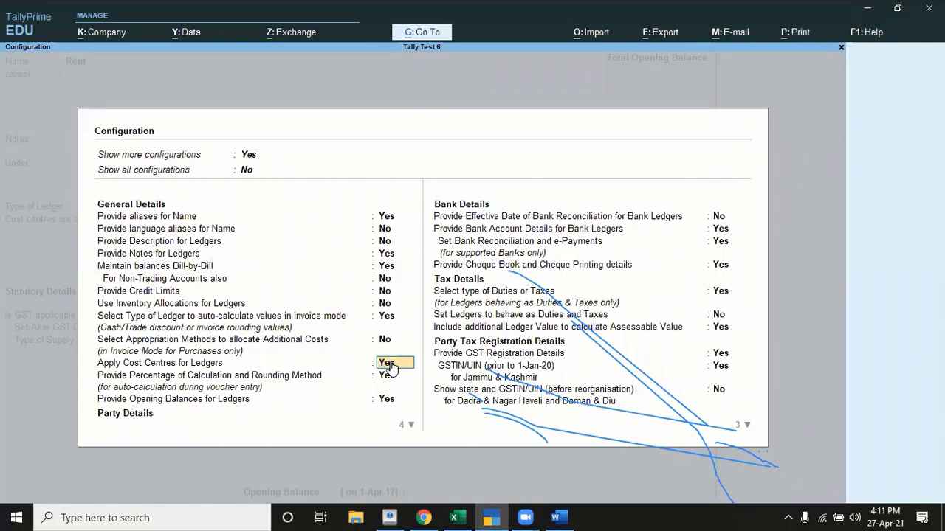
key("Return")
key("Return")
key("Return")
key("Return")
key("Return")
key("Return")
key("Return")
key("Return")
key("Return")
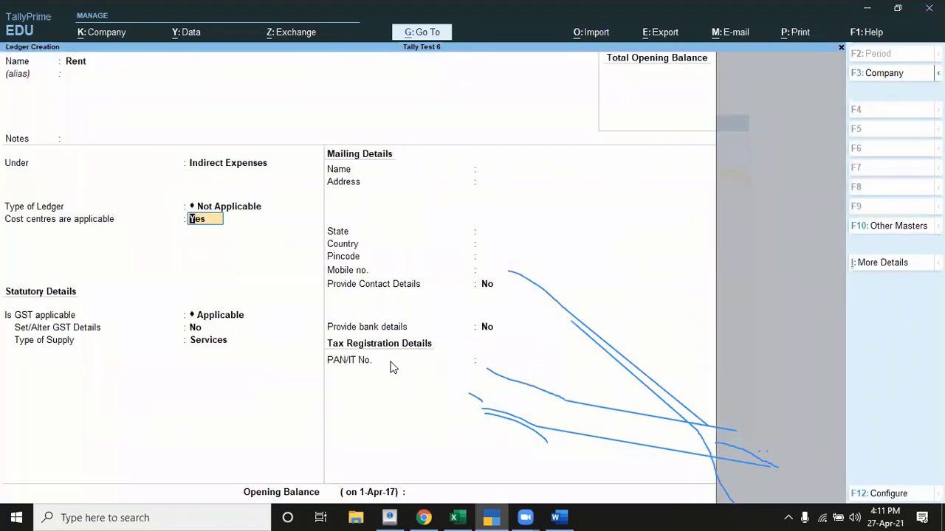
Keep cost centres applicable and the remaining Rent ledger details as they are, save the ledger, and leave ledger creation.
key("Return")
key("Return")
key("Return")
key("Return")
key("Return")
key("Return")
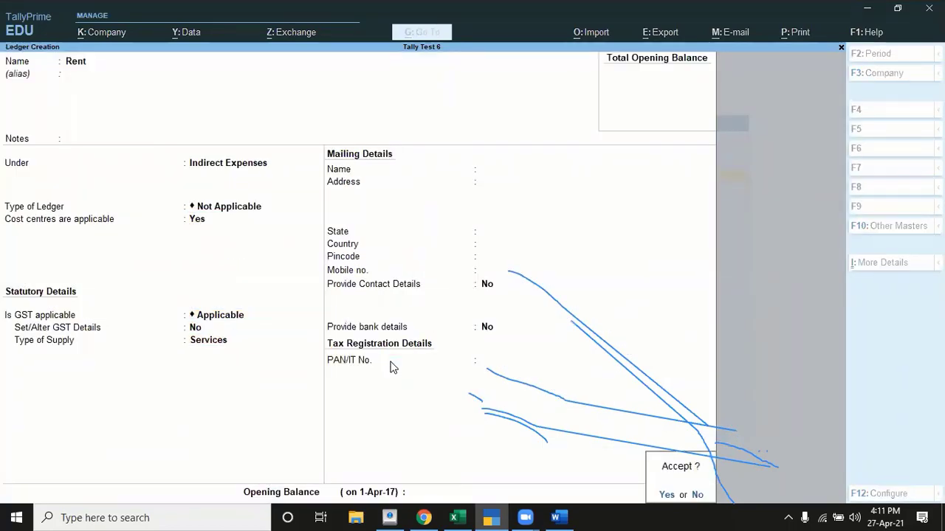
key("Return")
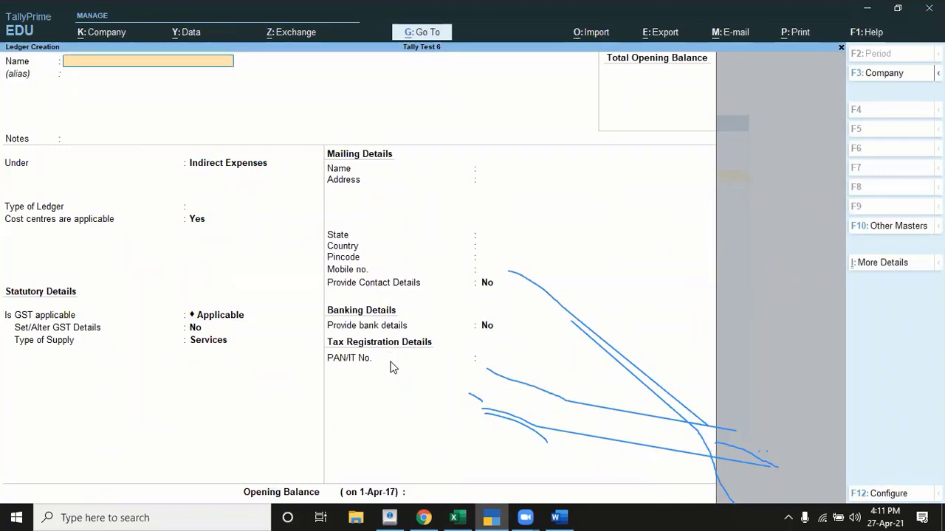
key("Escape")
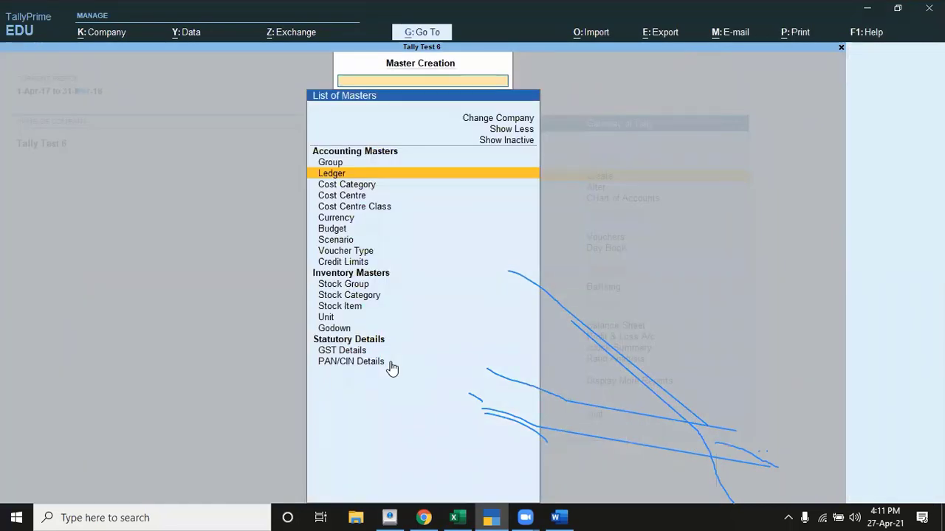
Consult the rent split in the Word document and start a cost centre class named Rent.
key("alt+Tab")
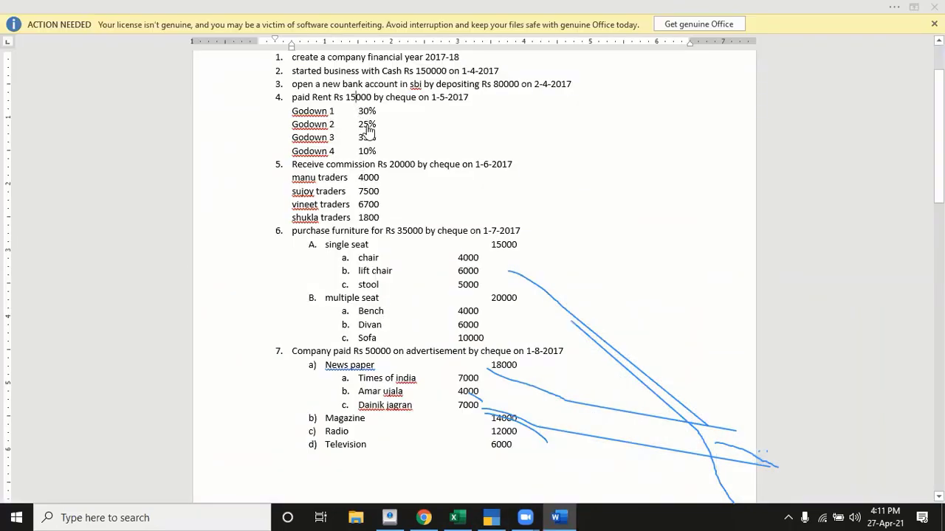
key("alt+Tab")
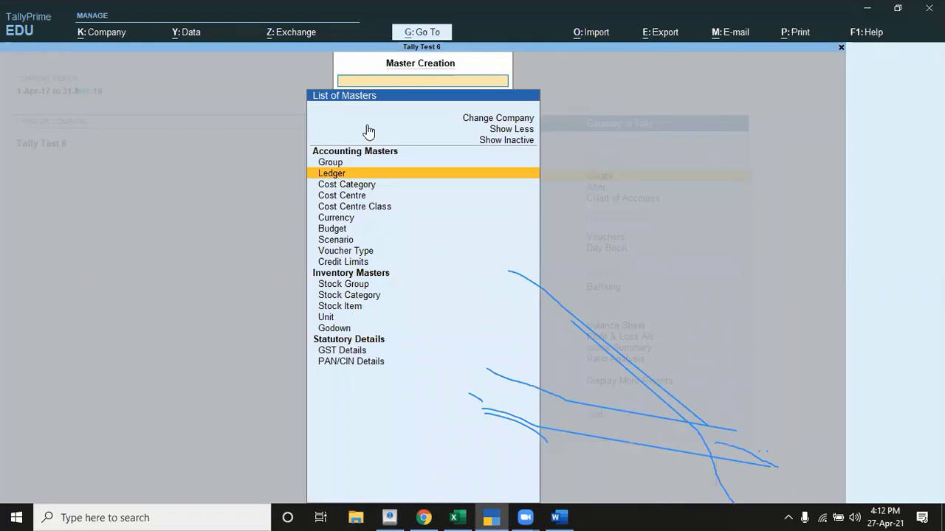
key("Down")
key("Down")
key("Down")
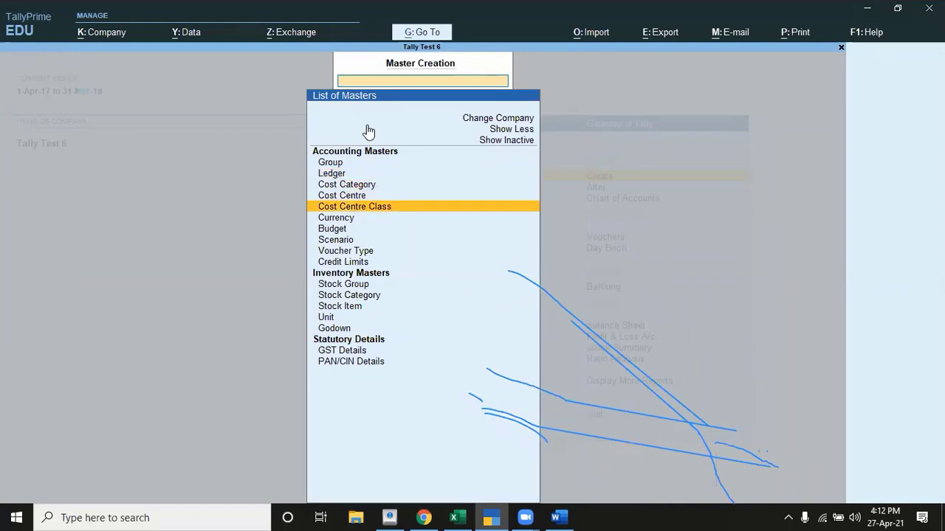
key("Return")
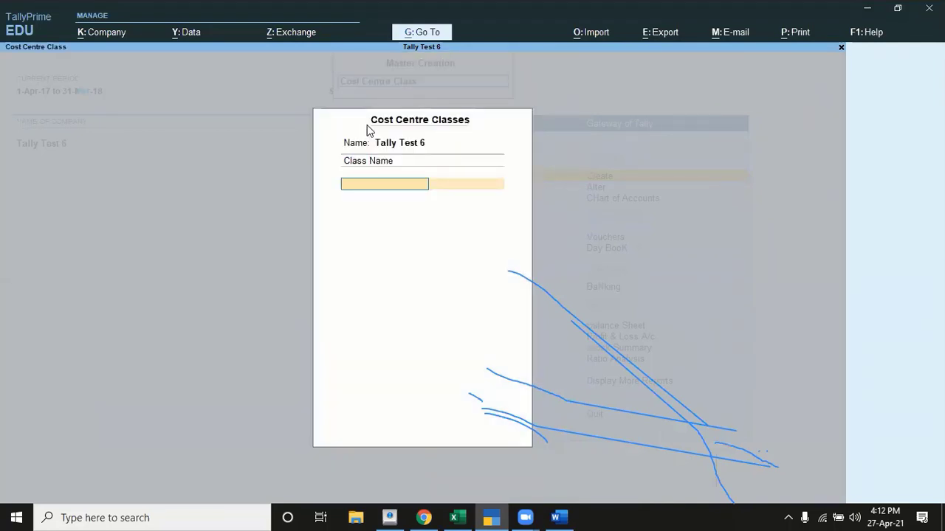
type("Rent")
key("Return")
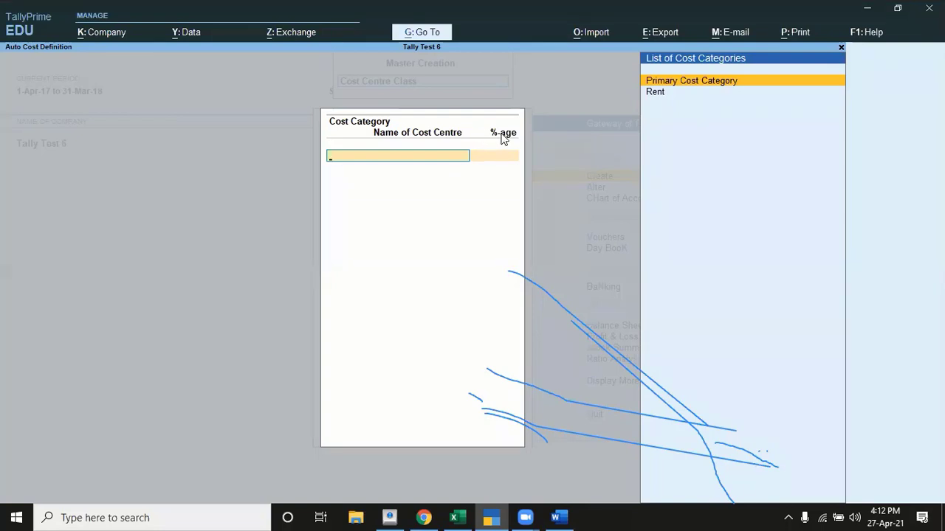
Choose the Rent cost category for the class and allocate 30% to Godown 1, following the Word document.
key("Down")
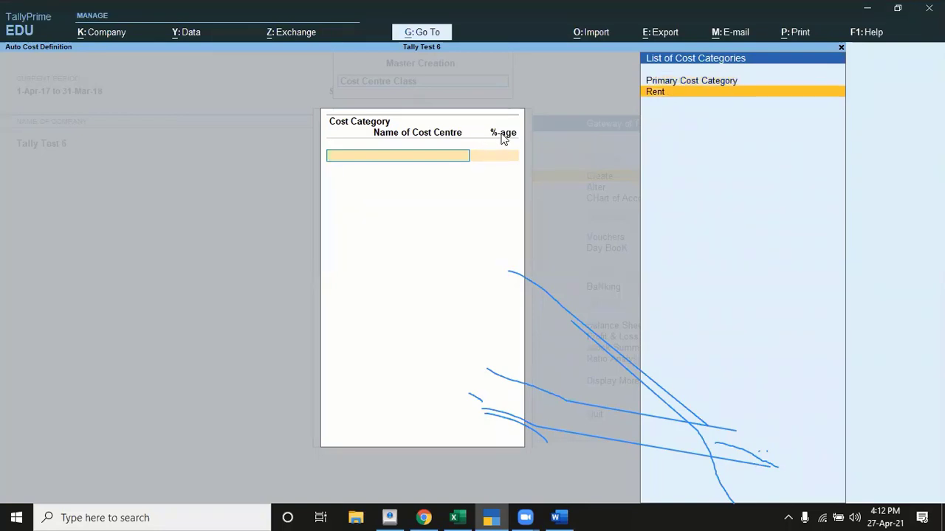
key("Return")
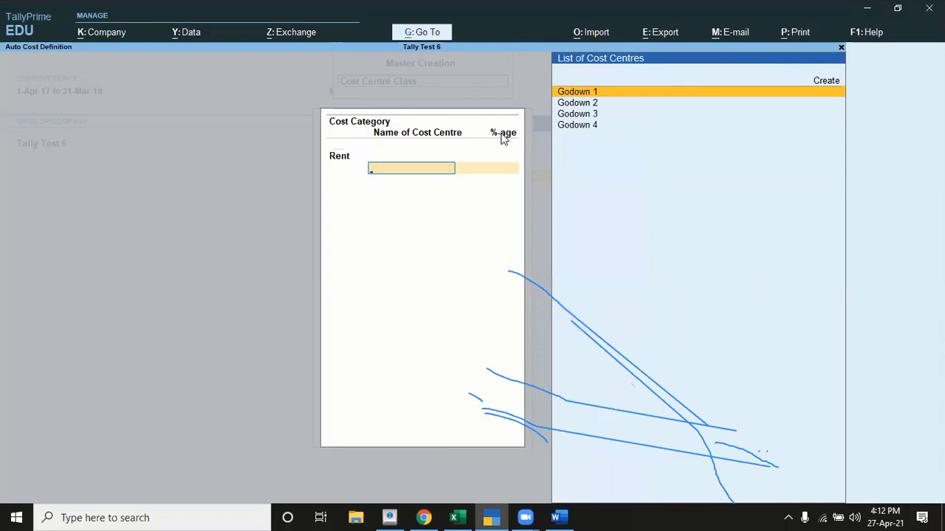
key("Return")
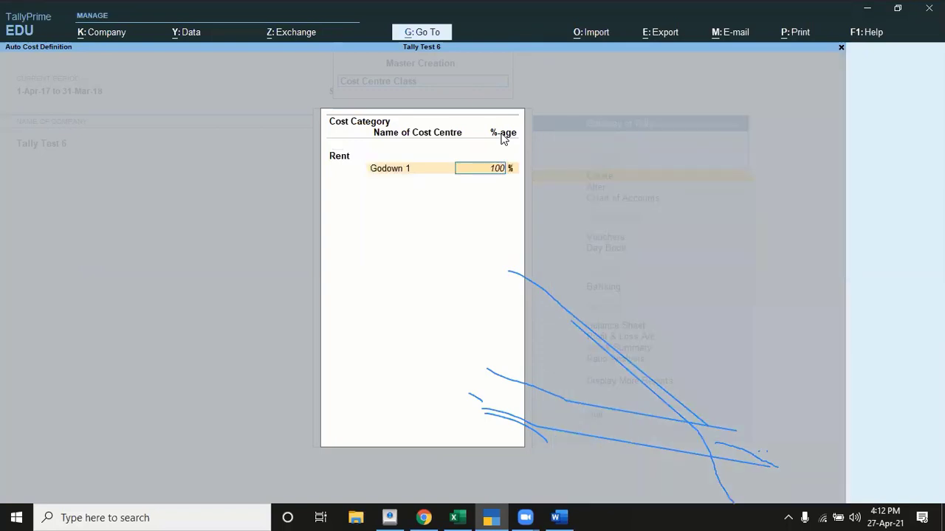
key("alt+Tab")
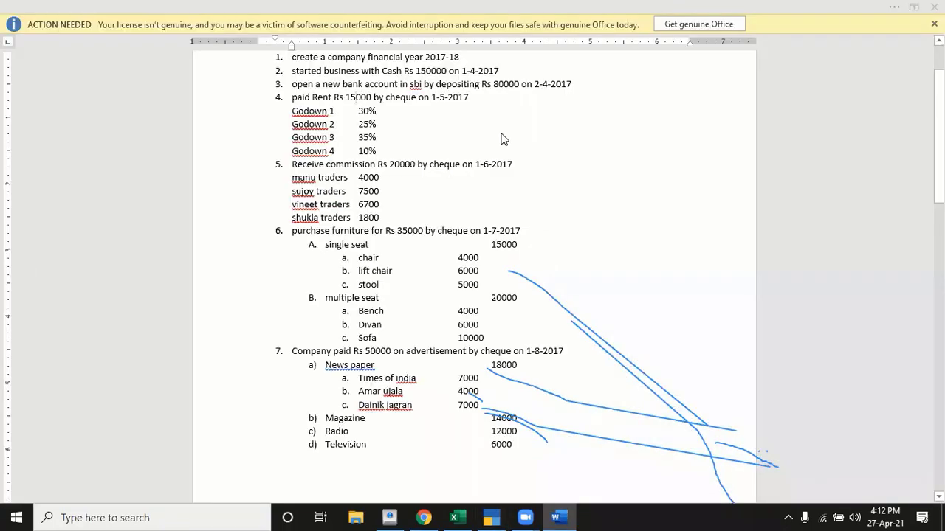
key("alt+Tab")
type("30")
key("Return")
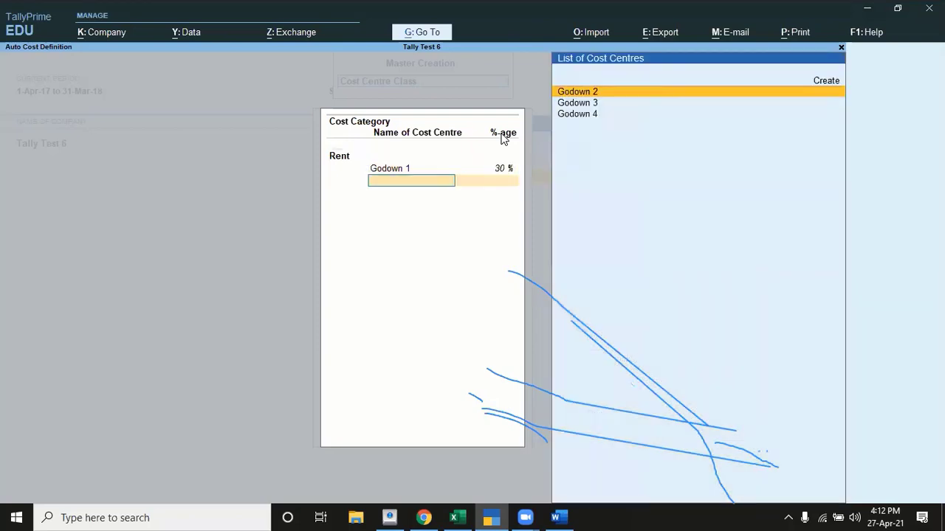
Add Godown 2 to the Rent class with an allocation of 25%.
key("Down")
key("Up")
key("Return")
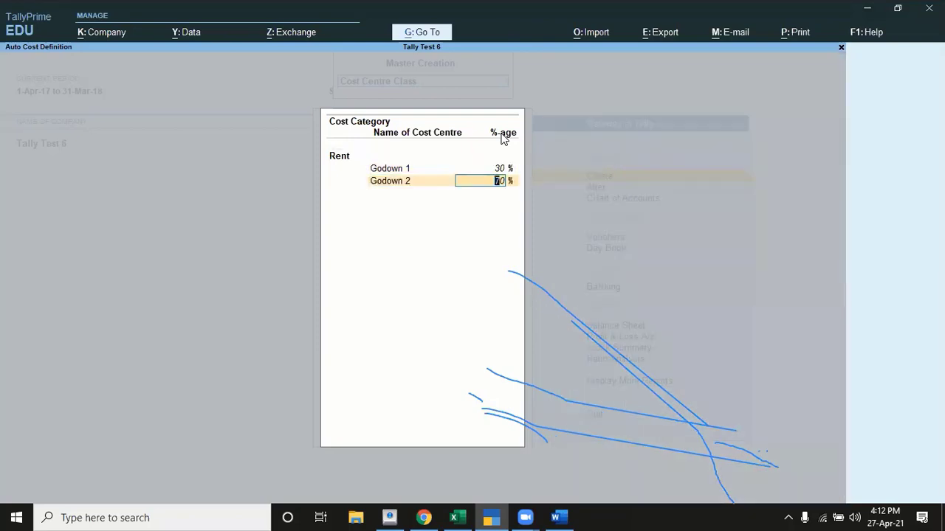
key("alt+Tab")
key("alt+Tab")
type("25")
key("Return")
Add Godown 3 to the Rent class with the 35% allocation given in the Word document.
key("Down")
key("Up")
key("Return")
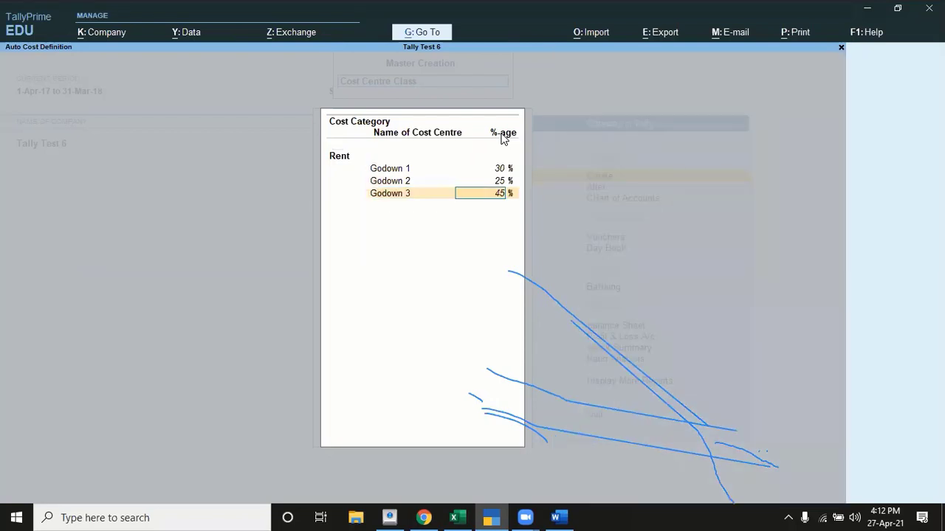
key("alt+Tab")
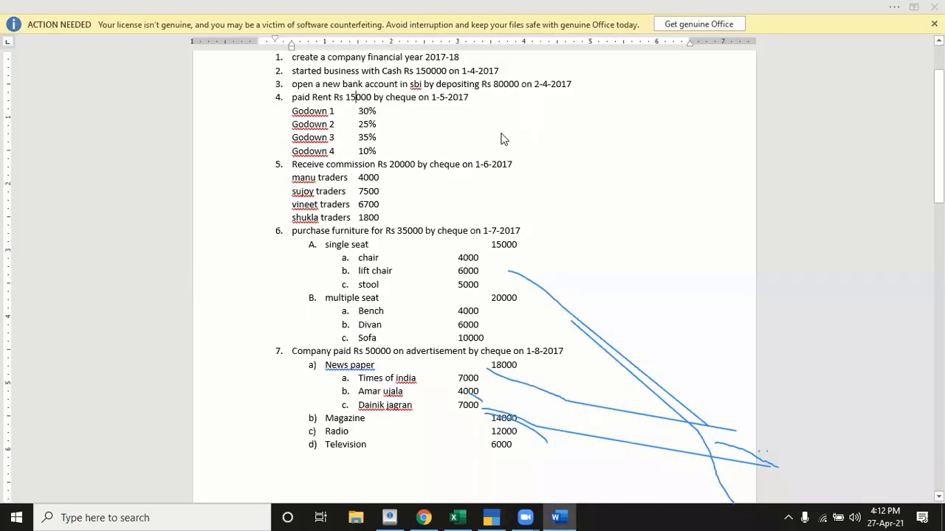
key("alt+Tab")
type("35")
key("Return")
Allocate the remaining 10% to Godown 4, save the Rent cost centre class, and return to the Gateway of Tally.
key("Return")
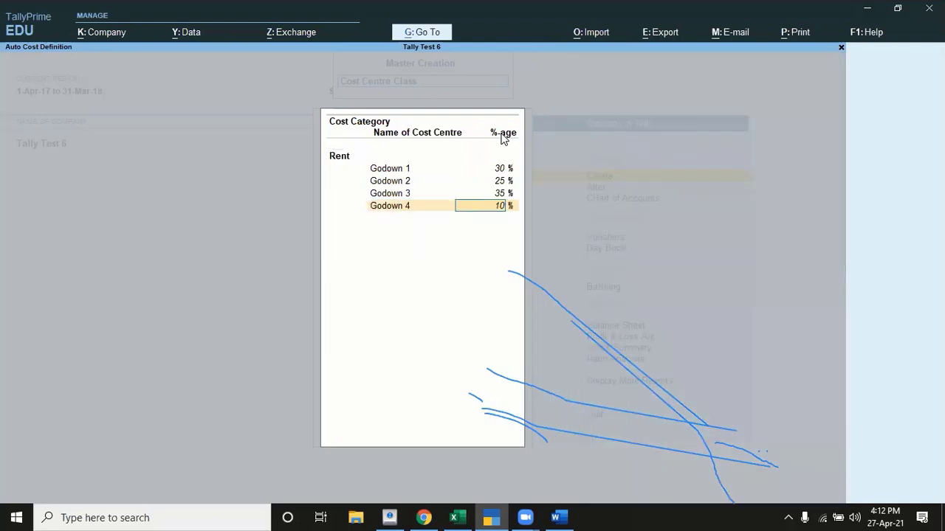
key("Return")
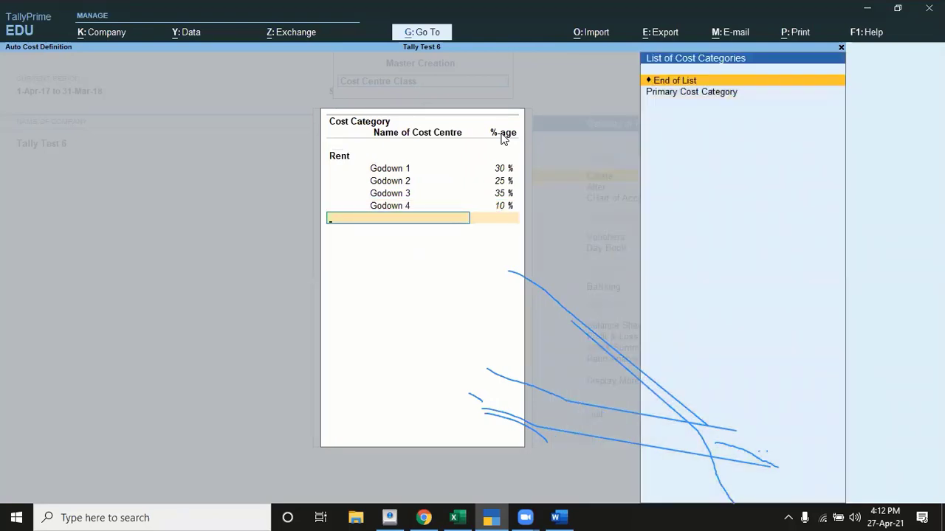
key("Return")
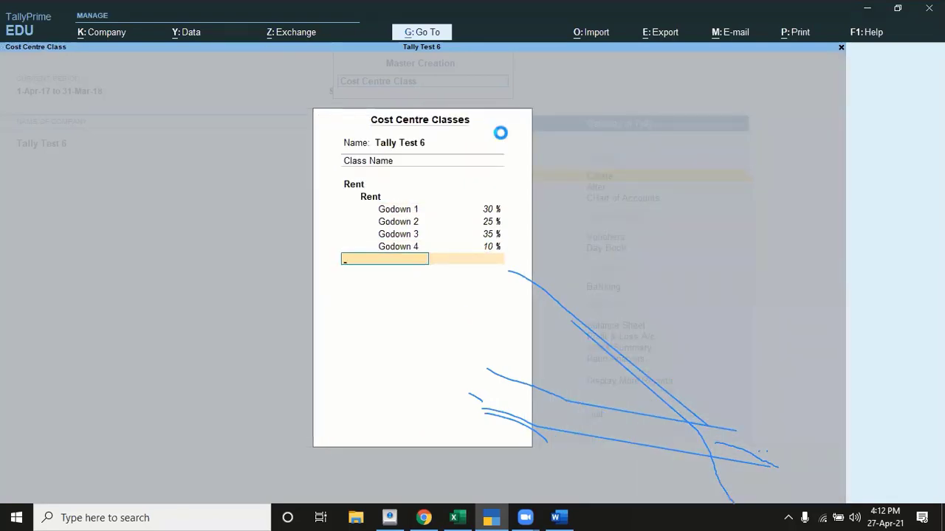
key("Return")
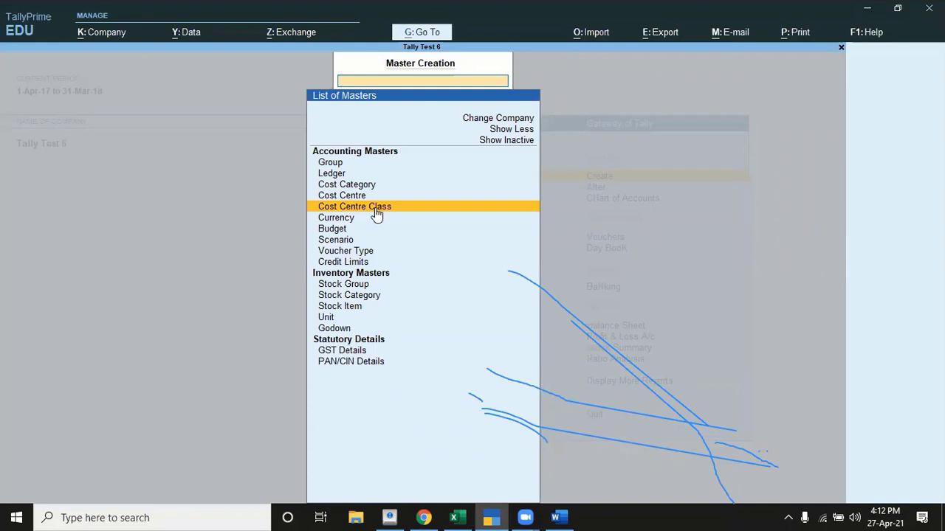
key("Escape")
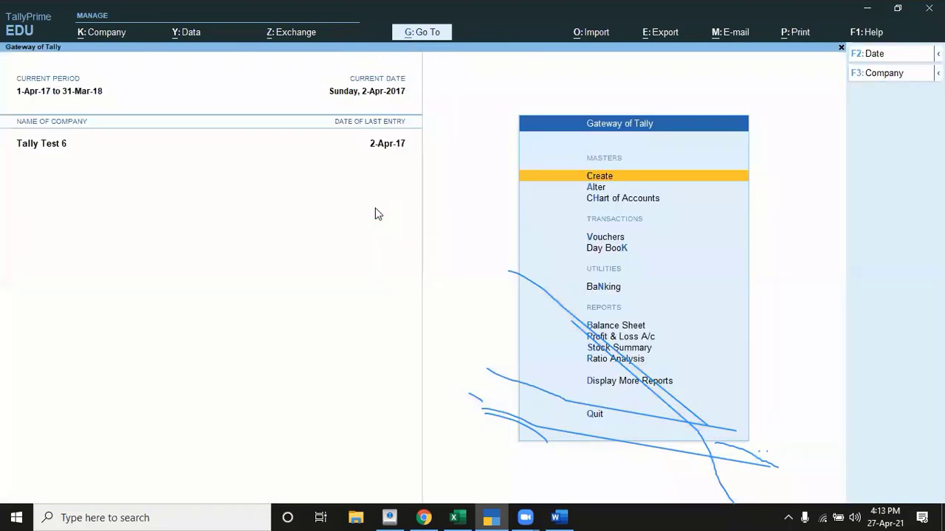
Open accounting voucher creation and change the voucher type to Payment.
key("Escape")
key("Escape")
key("Down")
key("Down")
key("Down")
key("Down")
key("Up")
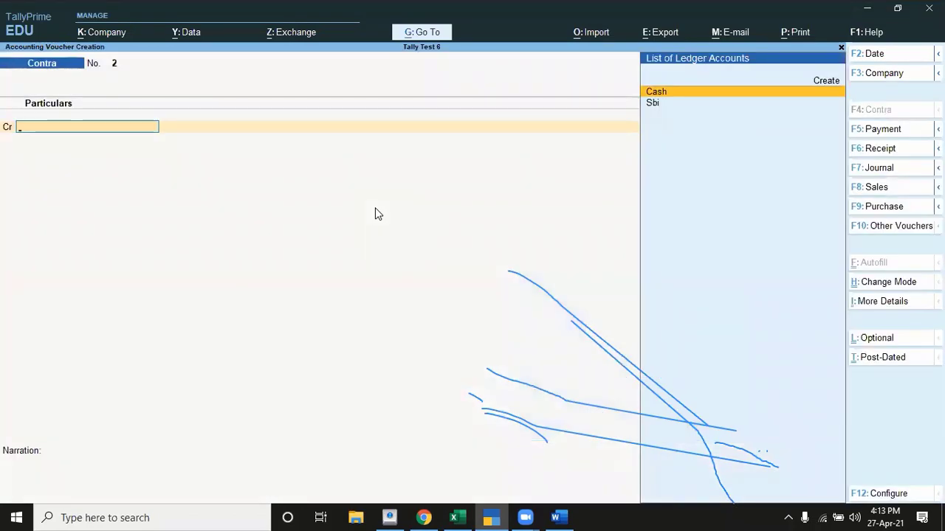
key("F5")
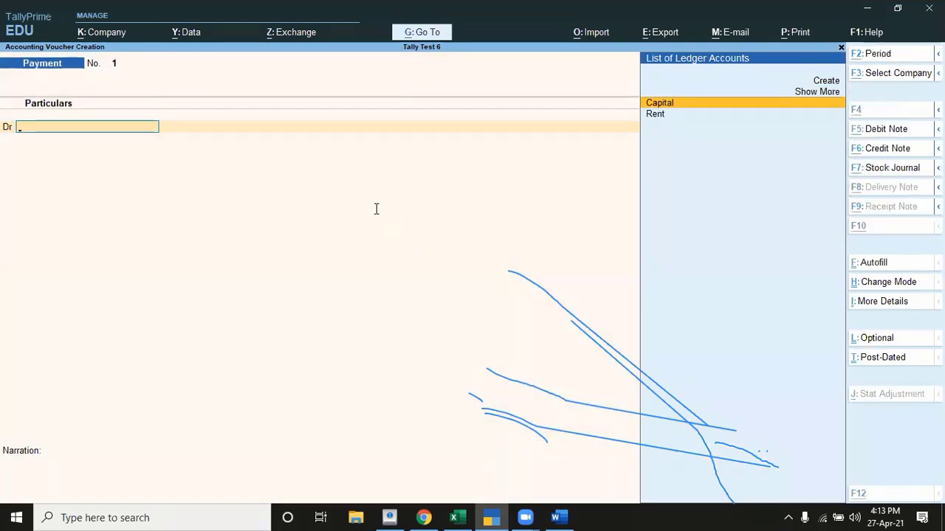
Look up the rent payment date in the Word document and set the payment voucher date to 1-5-2017.
key("alt+Tab")
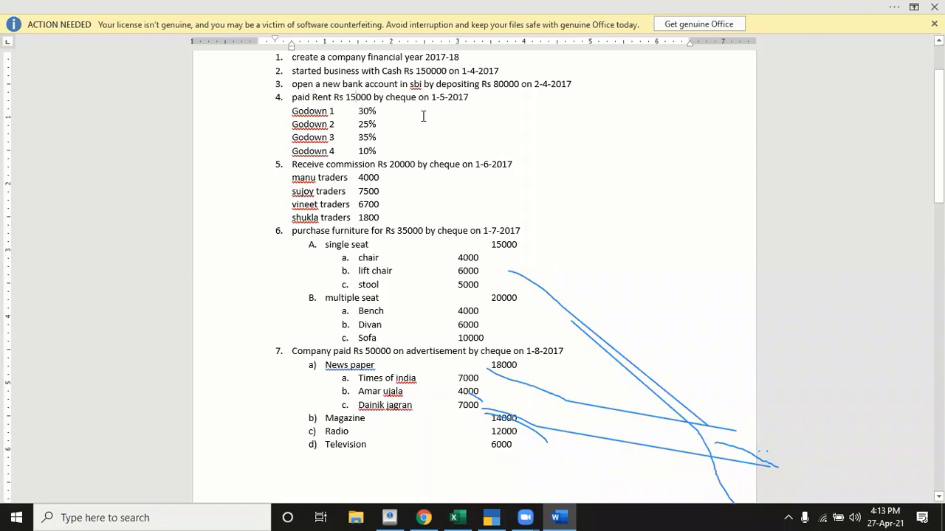
key("alt+Tab")
key("F2")
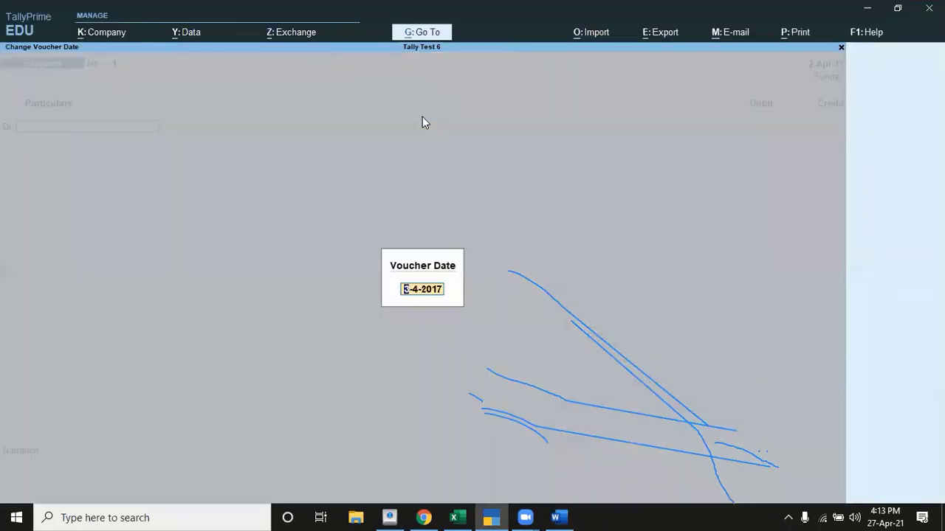
type("1-5")
key("Return")
Debit the Rent ledger with the 15000 given in the Word document, and back out of its cost centre allocation.
type("R")
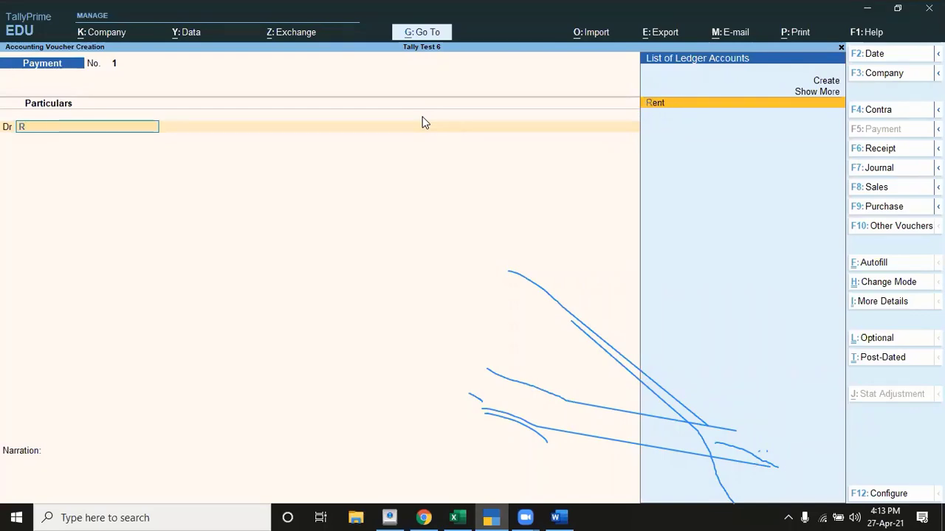
key("Return")
key("alt+Tab")
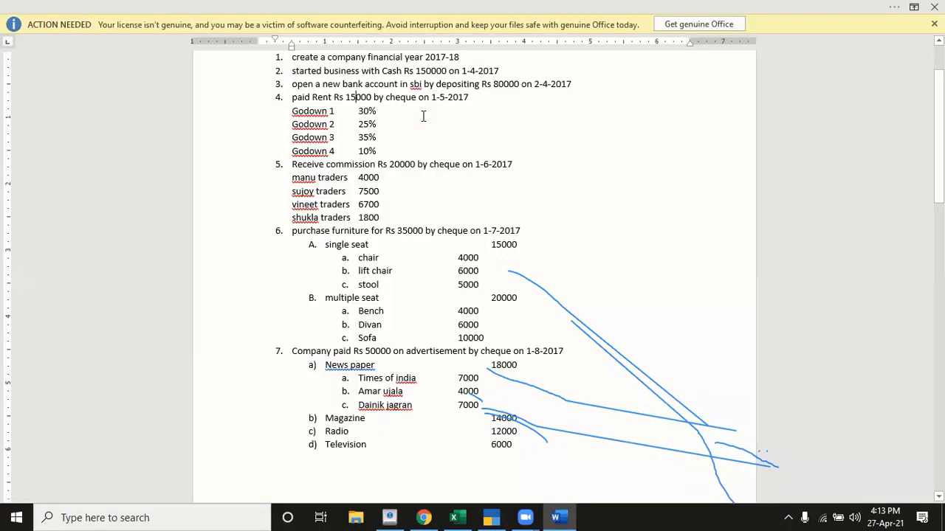
key("alt+Tab")
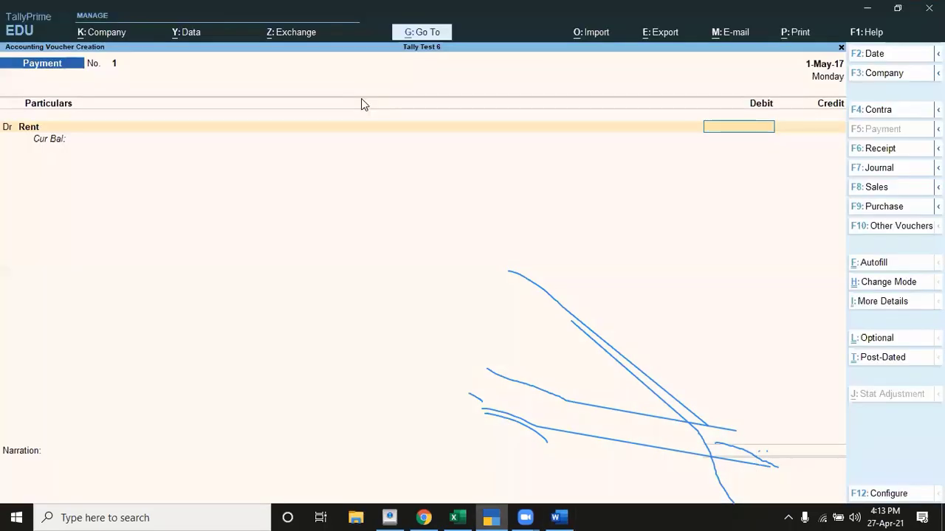
type("15000")
key("Return")
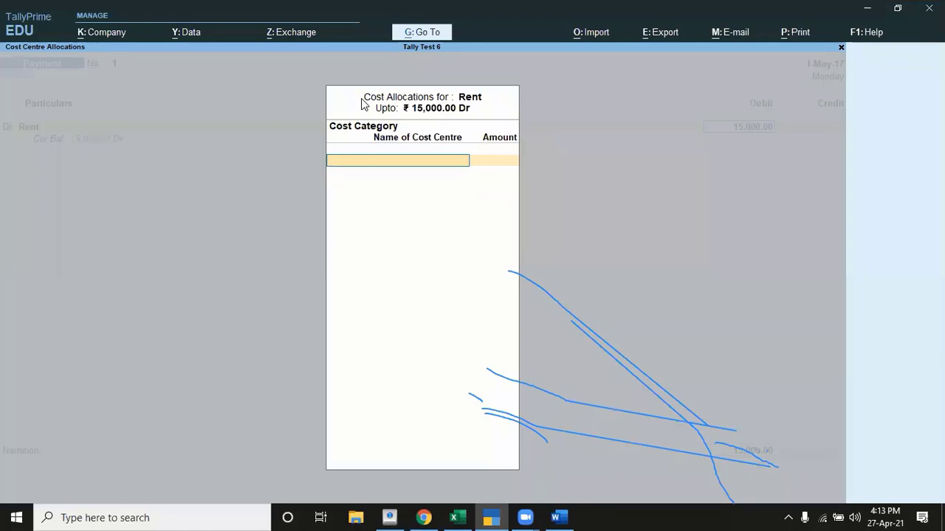
key("Escape")
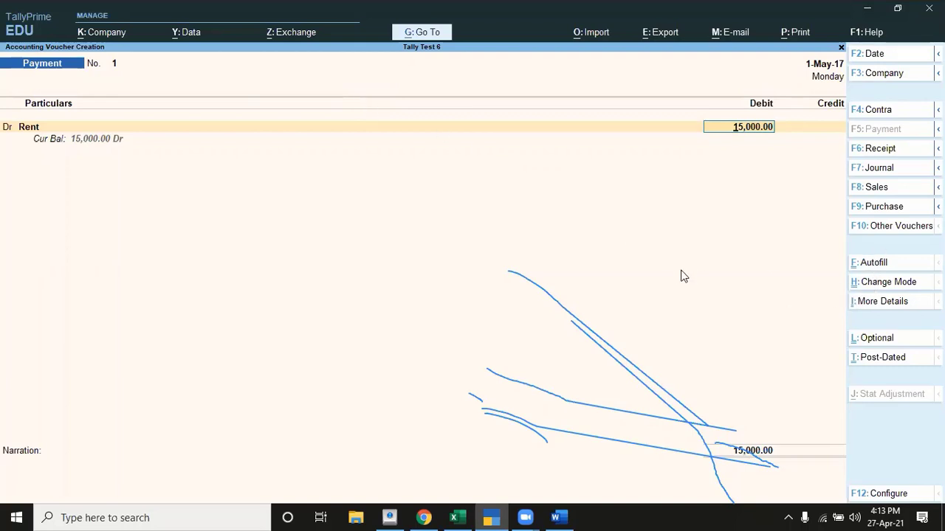
Turn on Select Cost Centre/Class and its list of cost centres in the voucher configuration, leaving the other settings as they are.
key("F12")
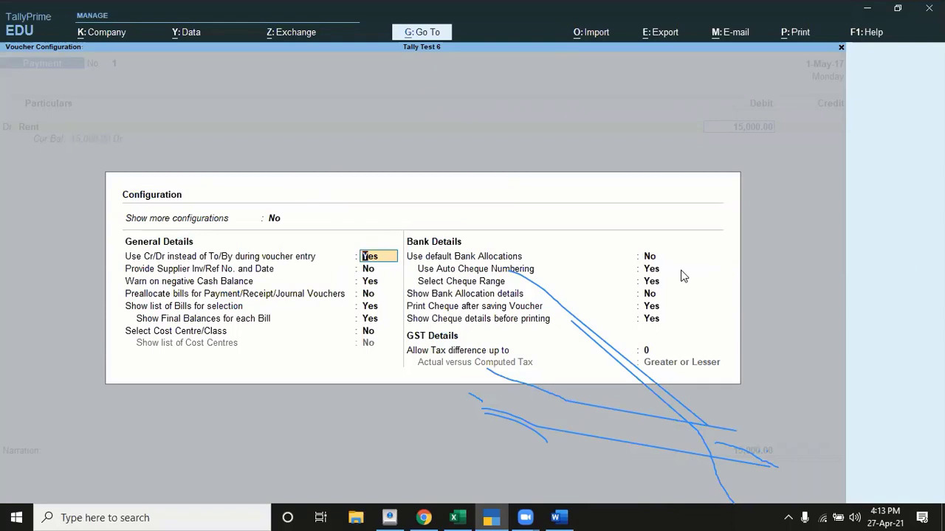
key("Down")
key("Down")
key("Down")
key("Down")
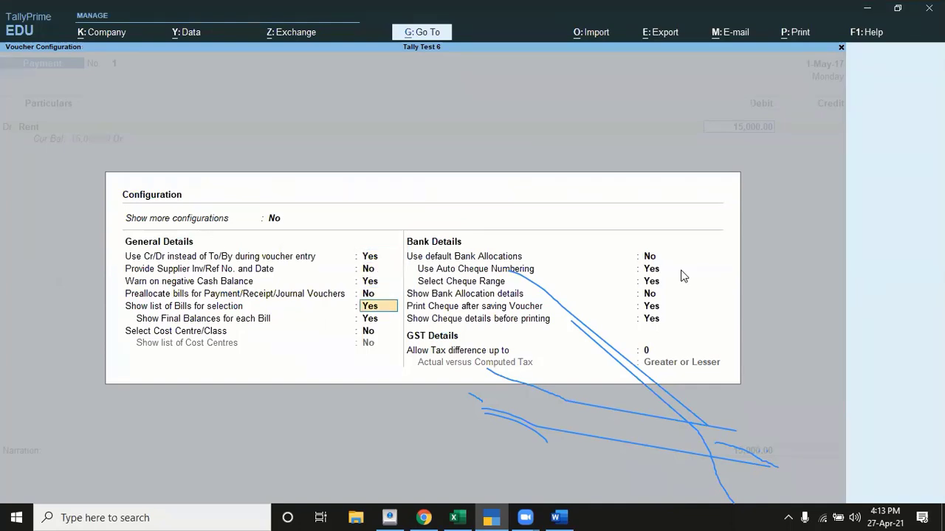
key("Down")
key("Down")
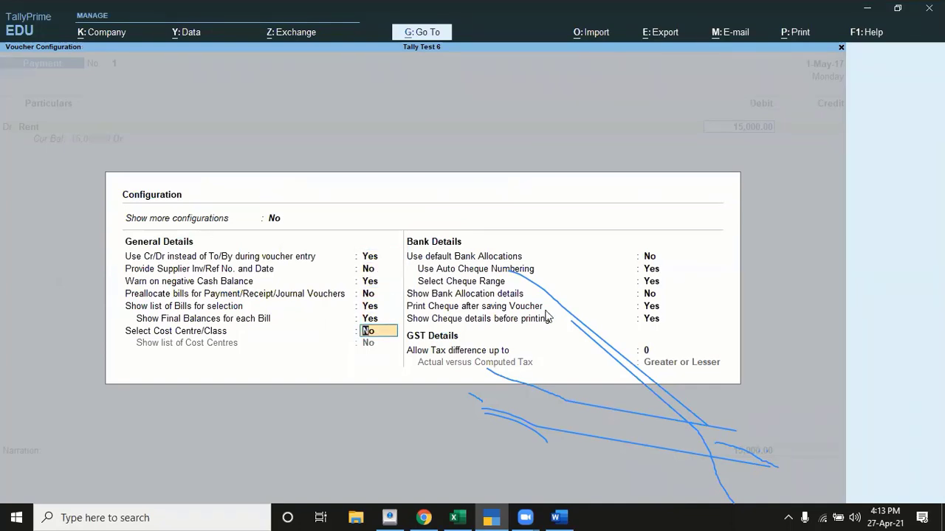
key("Up")
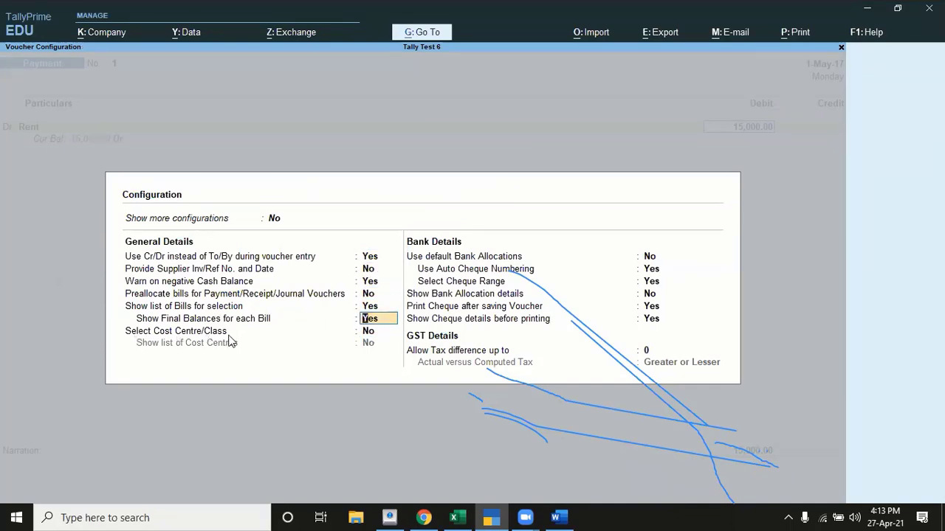
key("Down")
type("y")
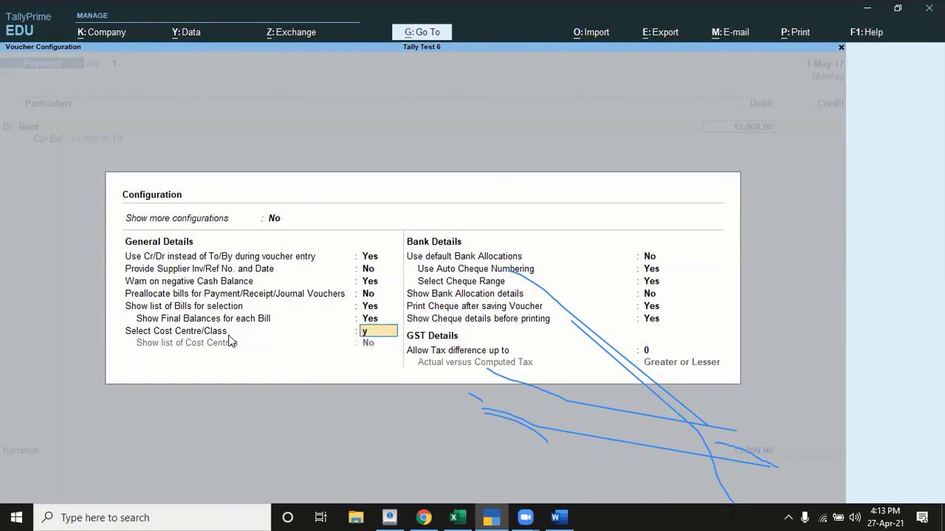
key("Return")
key("Return")
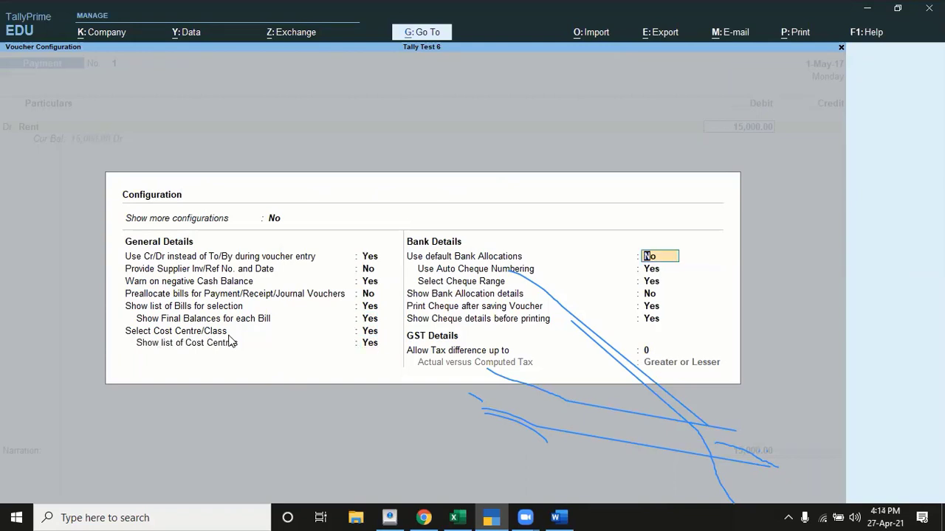
key("Return")
key("Return")
key("Return")
key("Return")
key("Return")
key("Return")
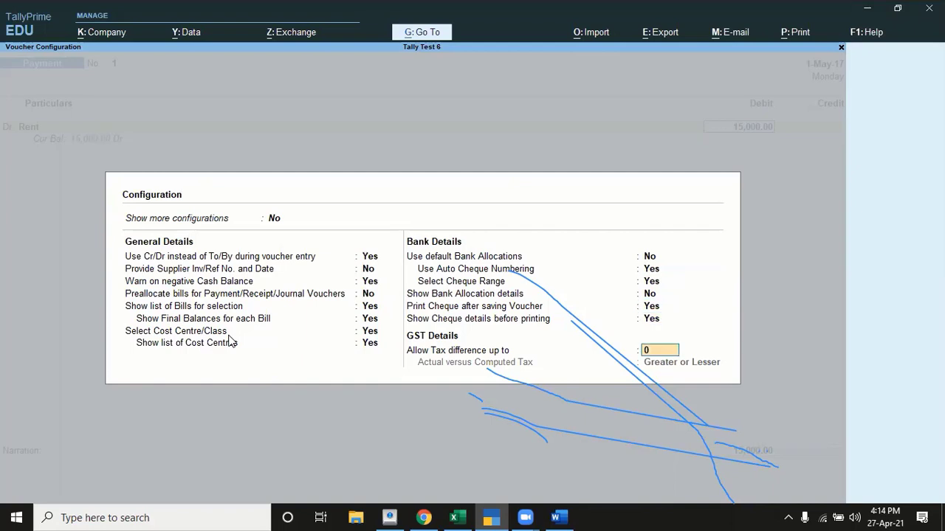
key("Return")
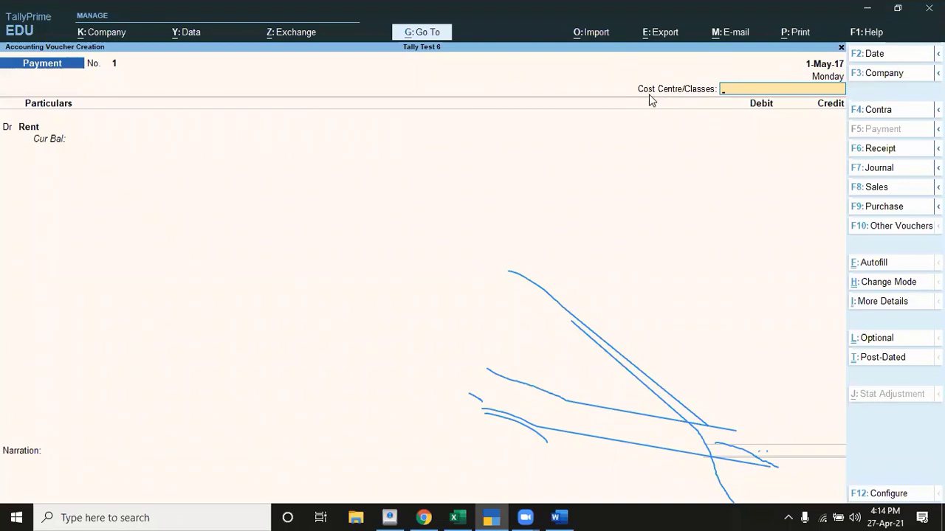
Assign the Rent cost centre class to the payment voucher.
key("space")
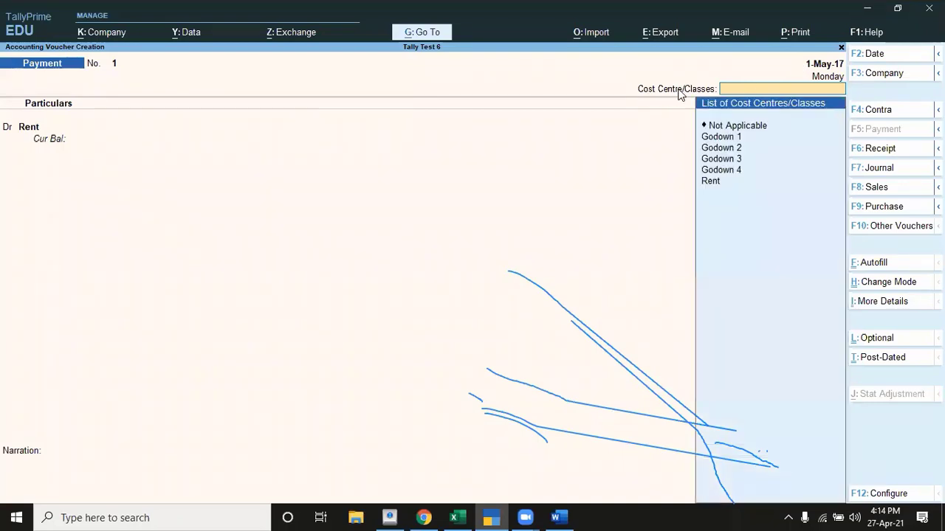
key("Down")
key("Down")
key("Down")
key("Down")
key("Down")
key("Down")
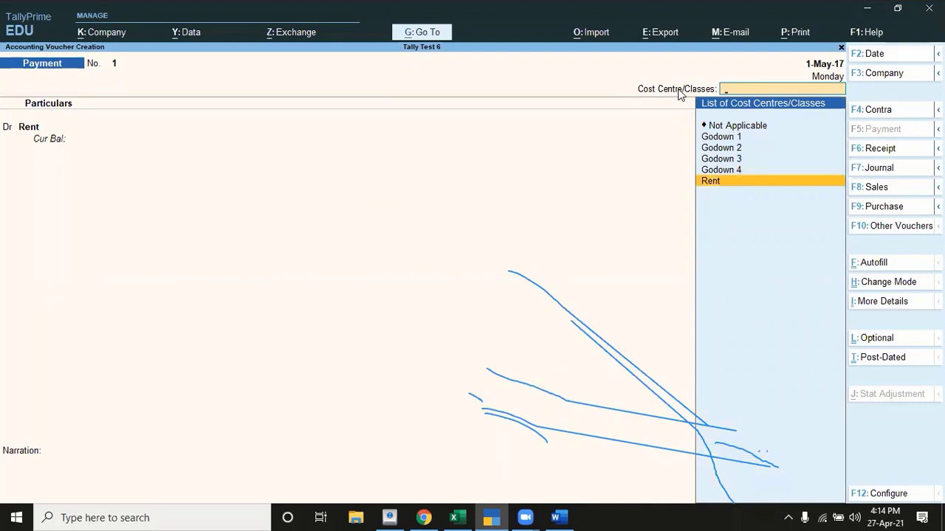
key("Escape")
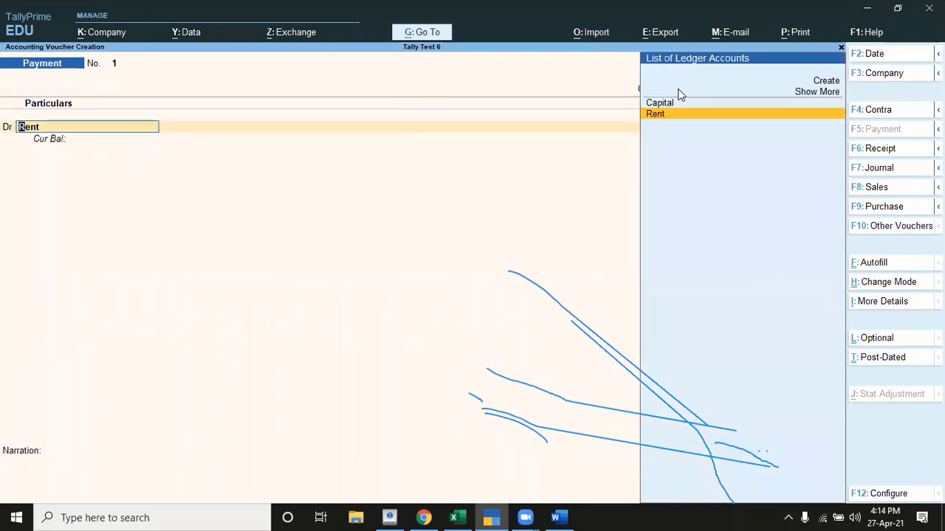
Debit the Rent ledger with the 15000 rent amount given in the Word document.
key("Return")
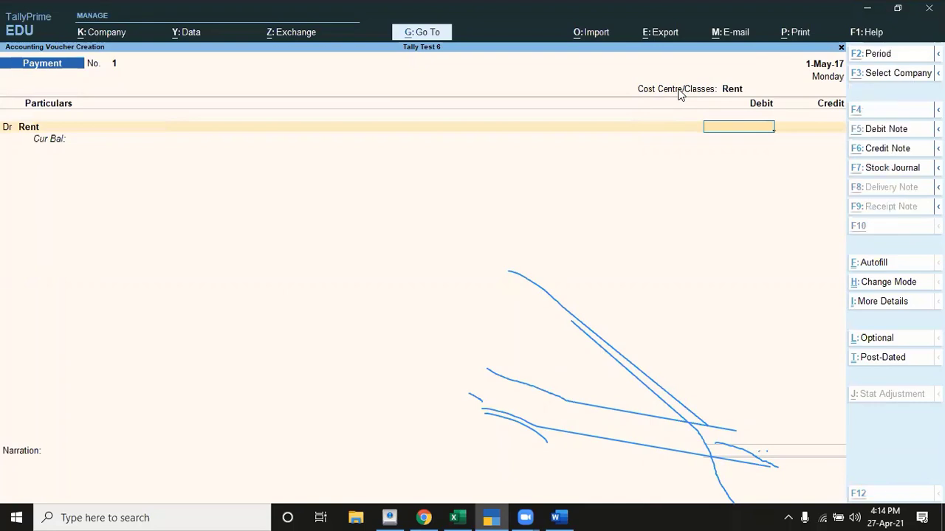
key("alt+Tab")
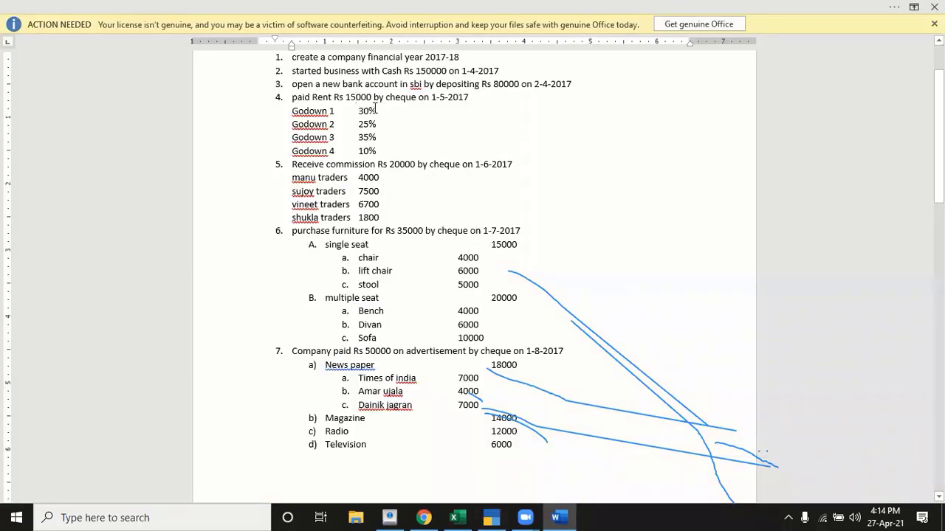
key("alt+Tab")
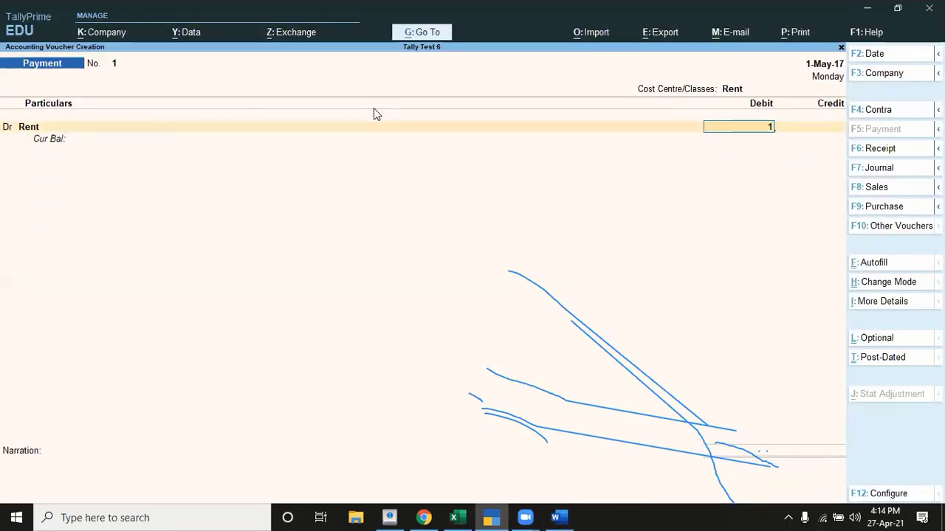
type("15000")
key("Return")
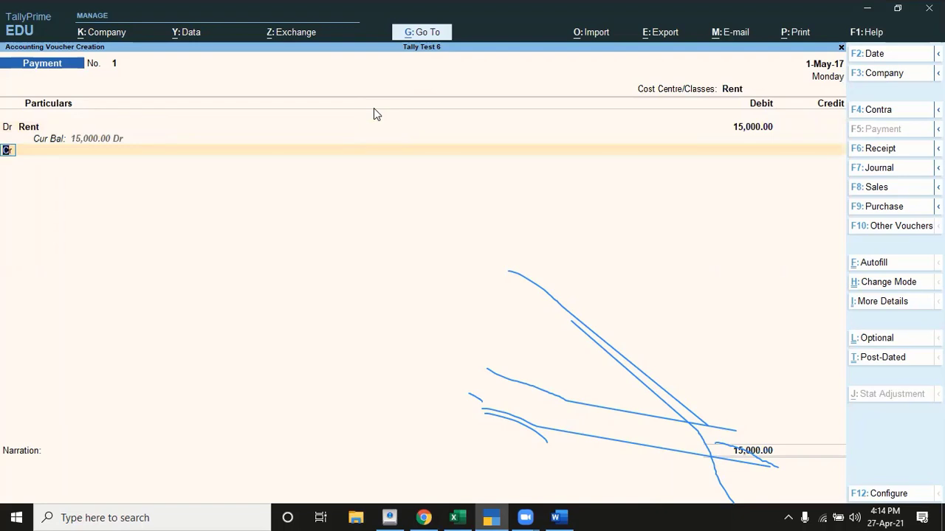
Check the rent payment method in the Word document and credit the Sbi ledger with 15,000.00.
key("Return")
key("alt+Tab")
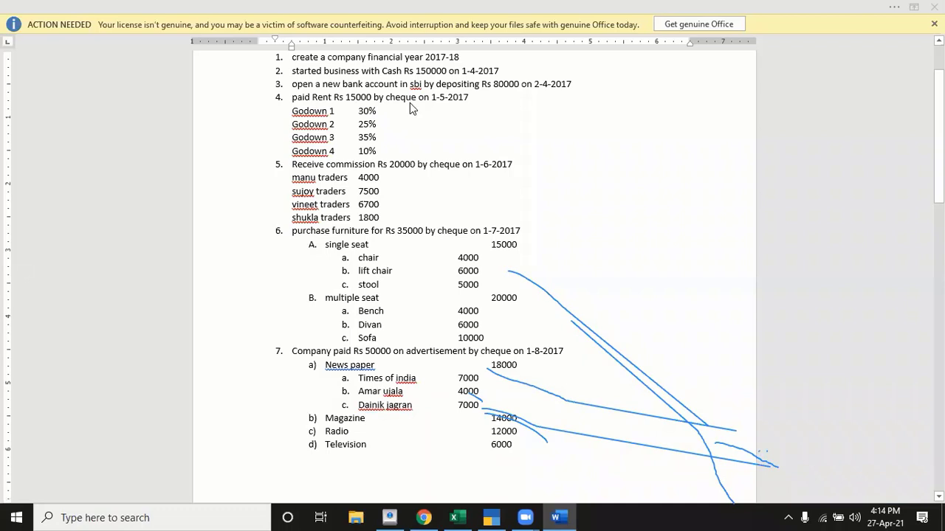
key("alt+Tab")
key("Down")
key("Down")
key("Down")
key("Down")
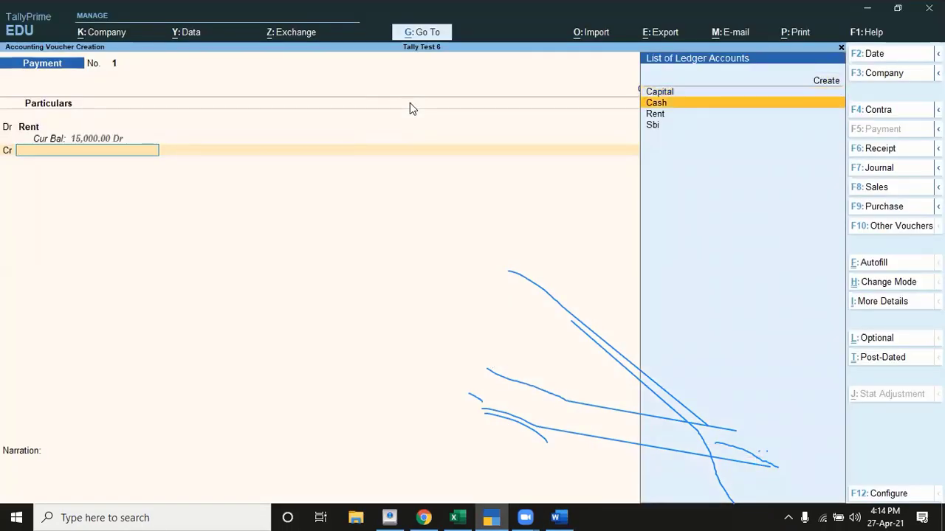
key("Return")
key("Return")
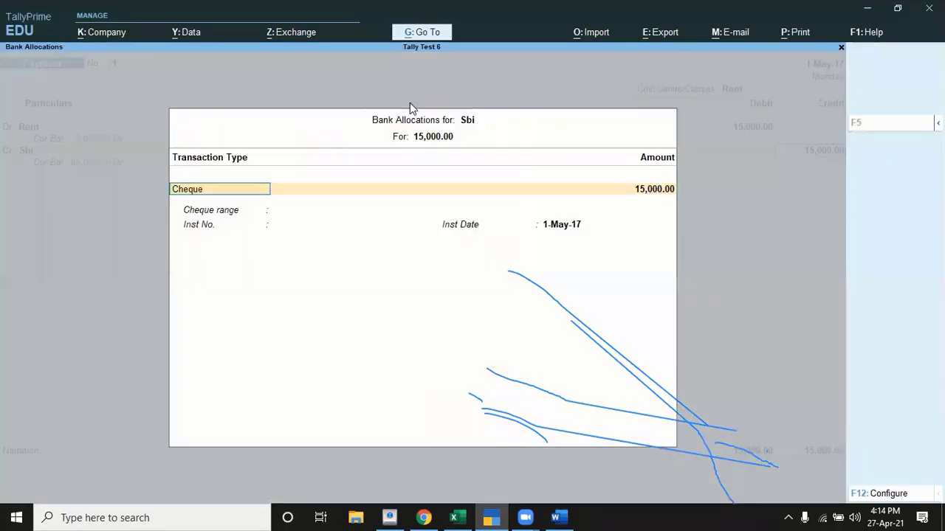
Complete the Sbi cheque allocation with cheque range Not Applicable and date 1-May-17, and save the payment voucher without narration.
key("Return")
key("Return")
key("Return")
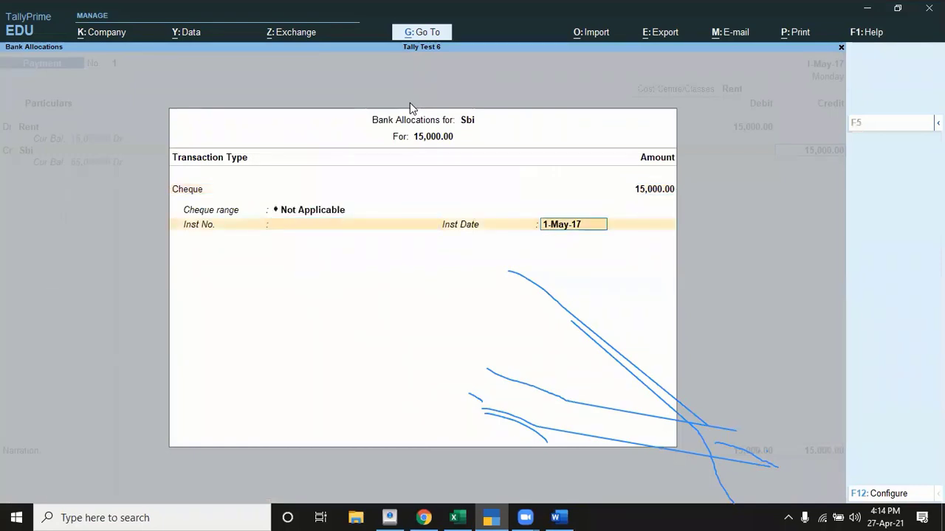
key("Return")
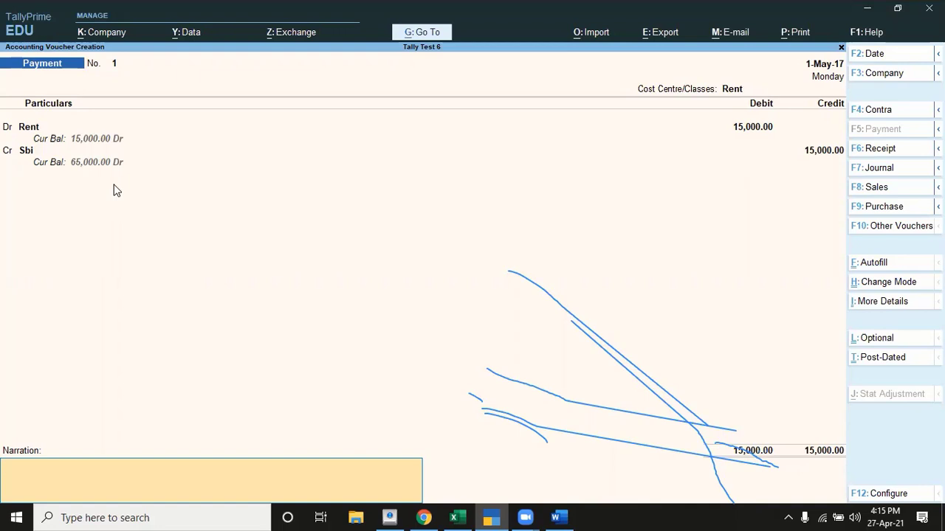
key("Return")
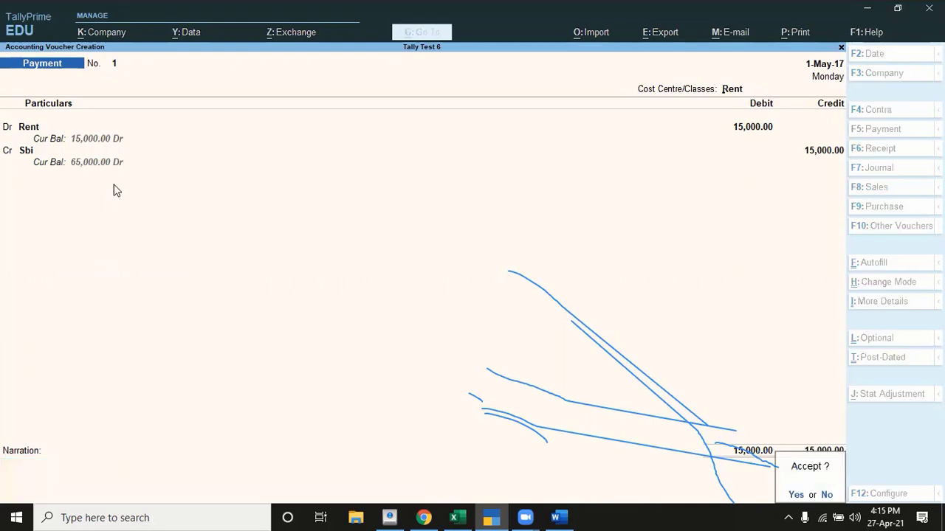
key("Return")
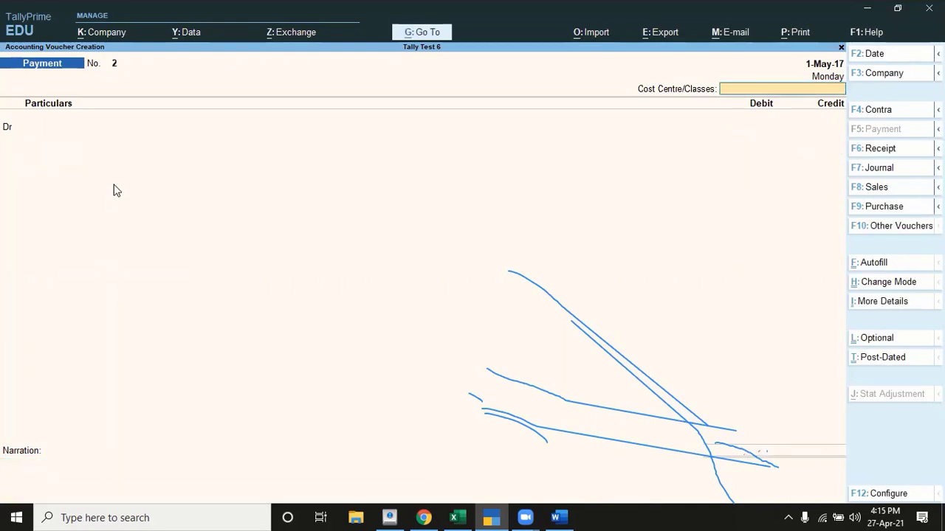
Open the rent payment from the Day Book, examine how the rent is split among the godowns, and return to the Gateway of Tally.
key("Escape")
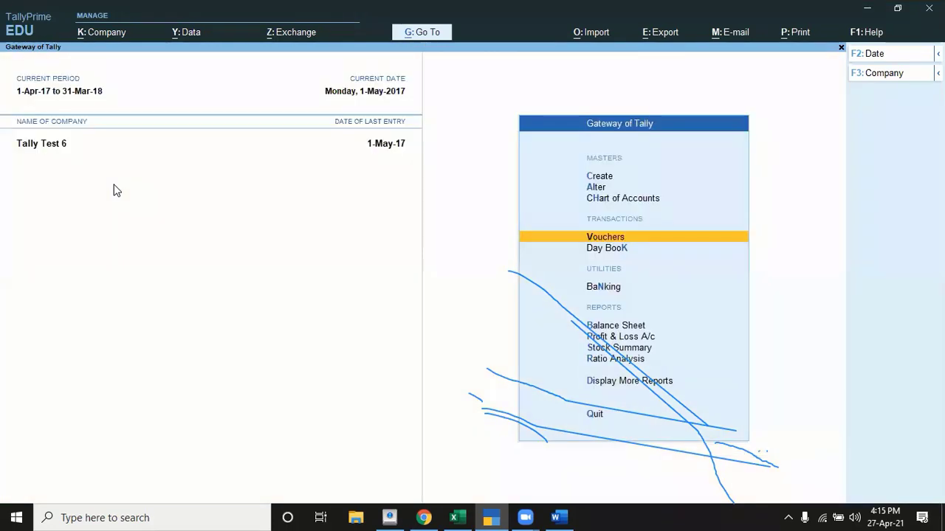
key("Escape")
key("Escape")
key("Down")
key("Down")
key("Down")
key("Down")
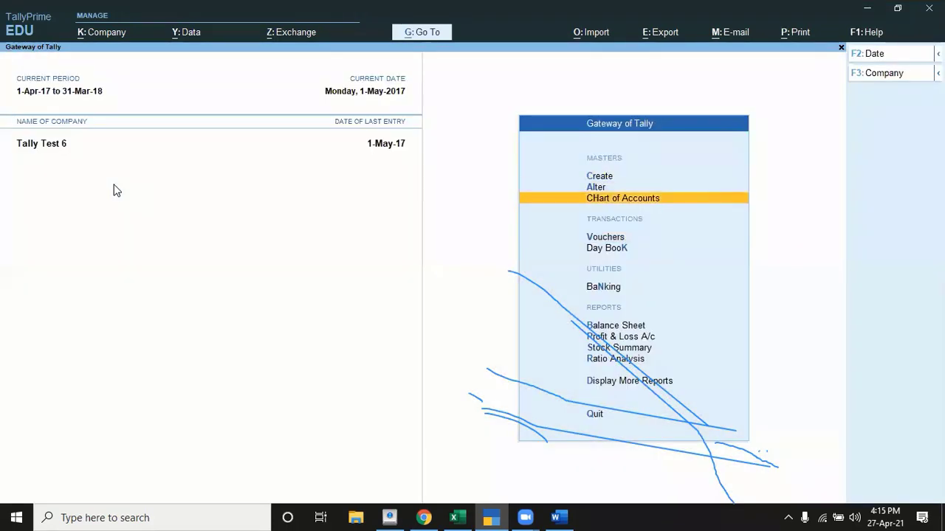
key("Return")
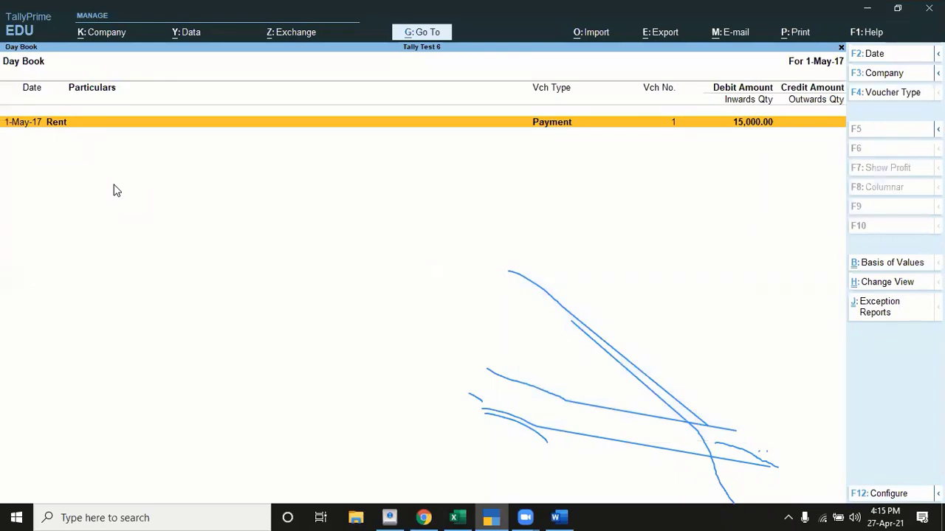
key("Return")
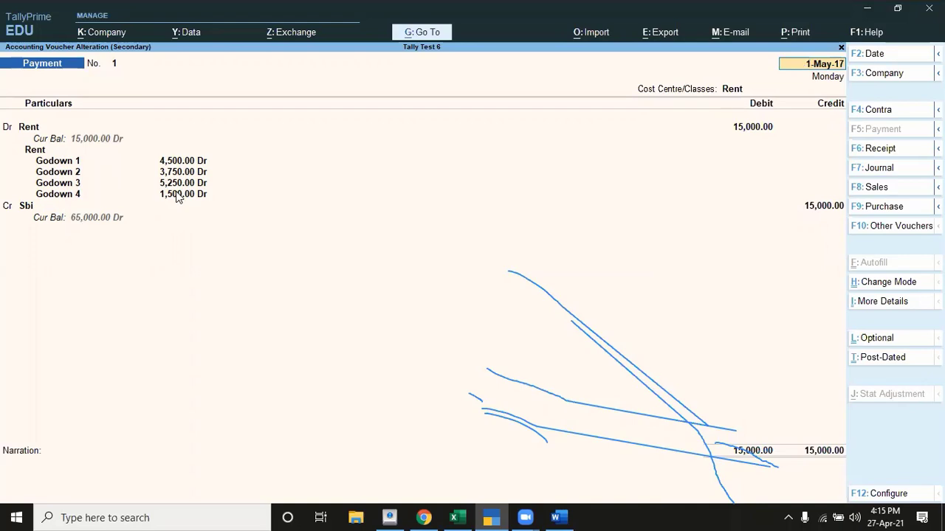
key("BackSpace")
key("Escape")
key("Escape")
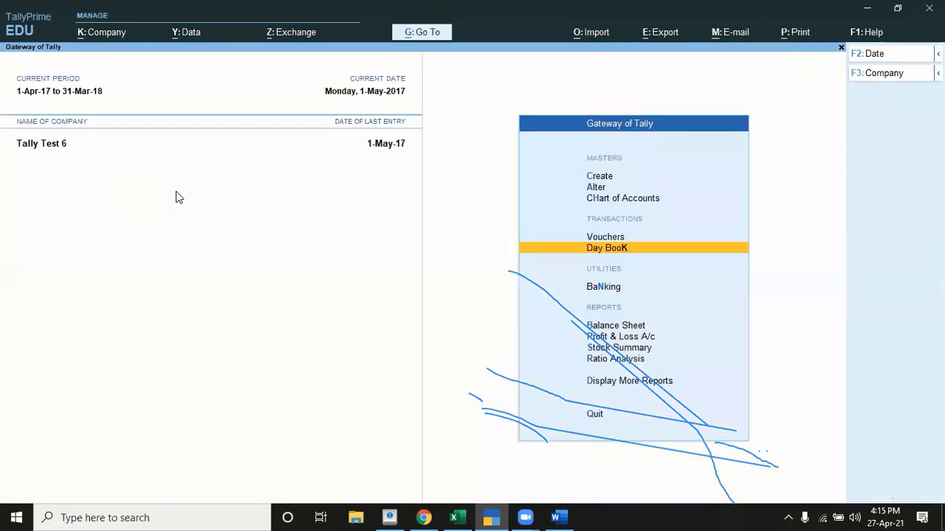
Check the commission transaction in the Word document and open cost category creation in Tally.
key("Up")
key("Up")
key("Up")
key("Up")
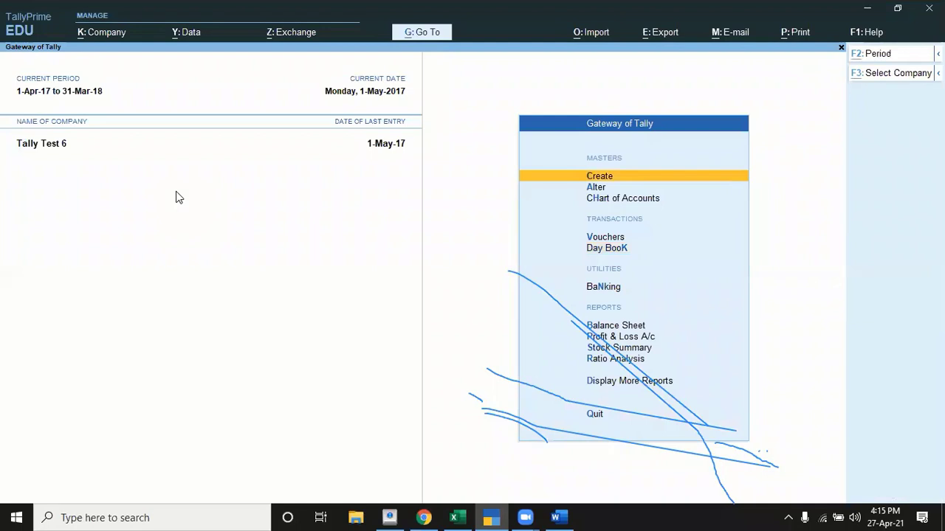
key("alt+Tab")
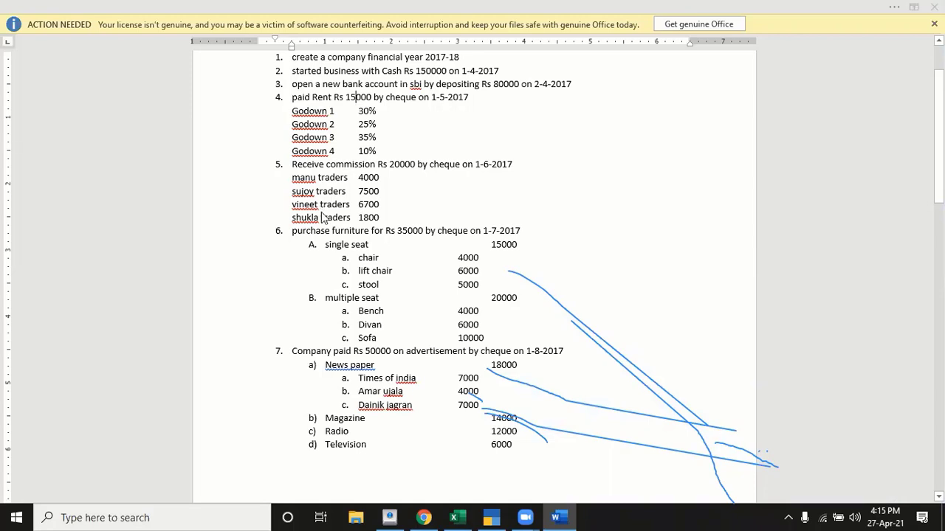
key("alt+Tab")
key("Return")
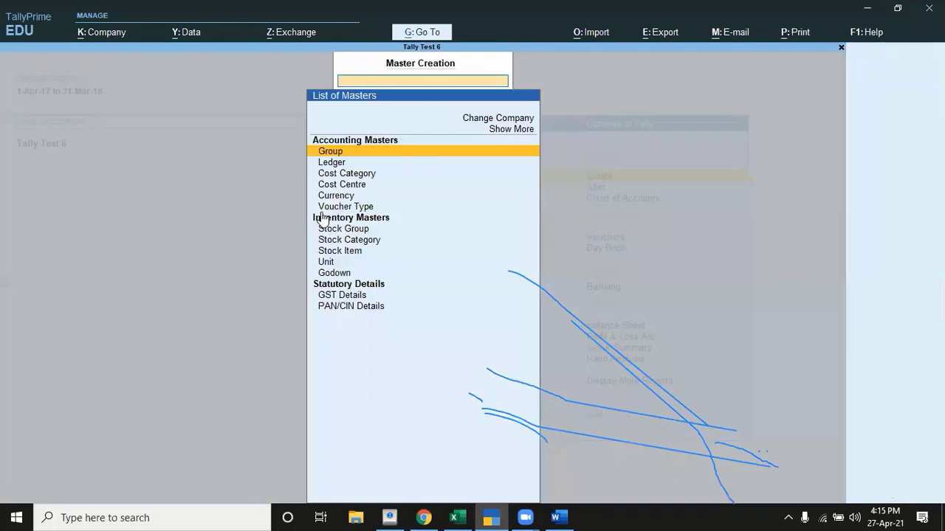
key("Down")
key("Down")
key("Return")
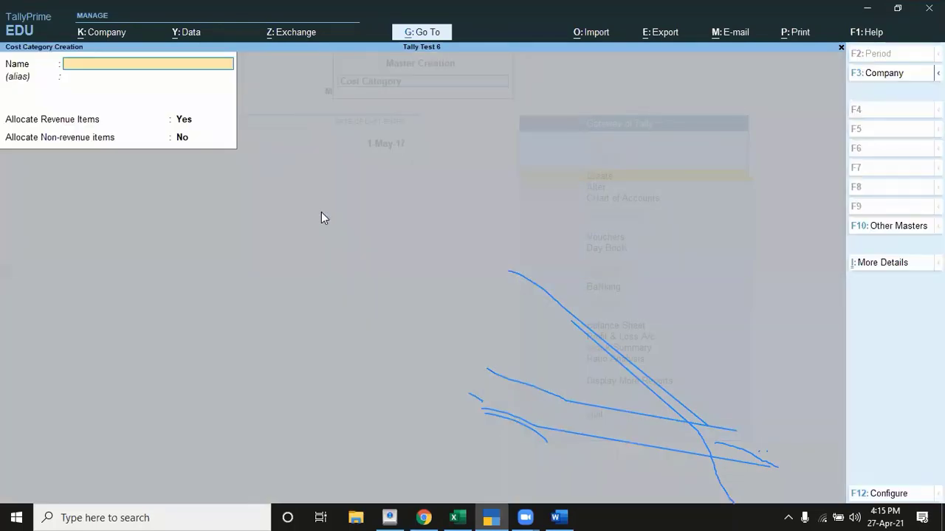
Check the commission entry in the Word document and create the cost category Comission in Tally, allocating revenue items but not non-revenue items.
key("alt+Tab")
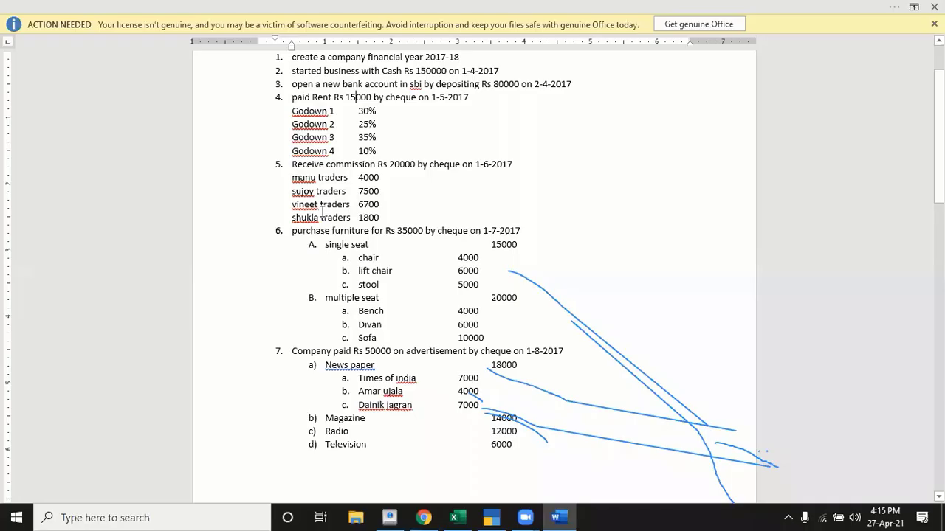
key("alt+Tab")
type("Comission")
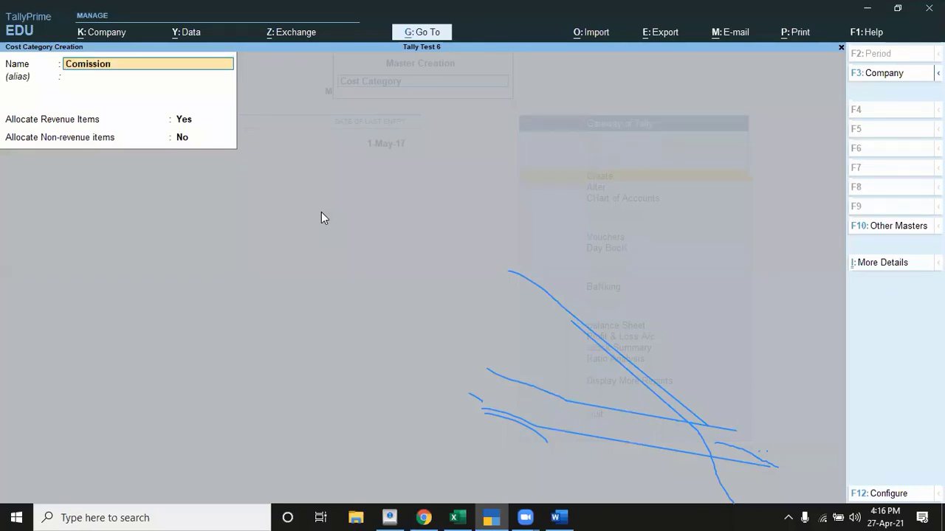
key("Return")
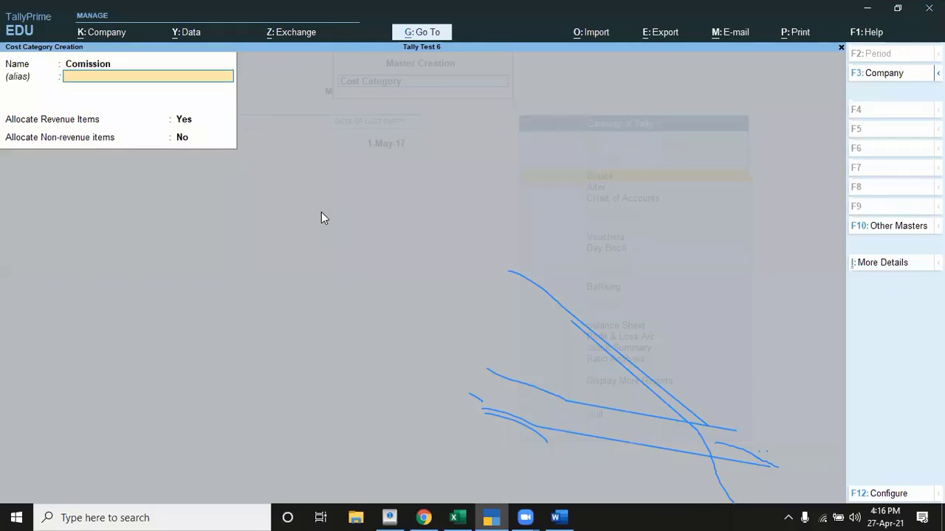
key("Return")
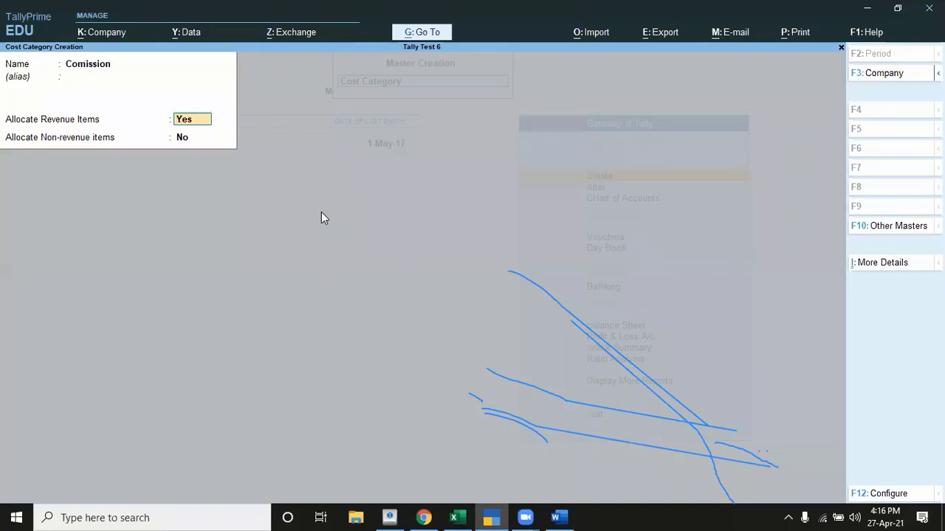
key("Return")
key("Return")
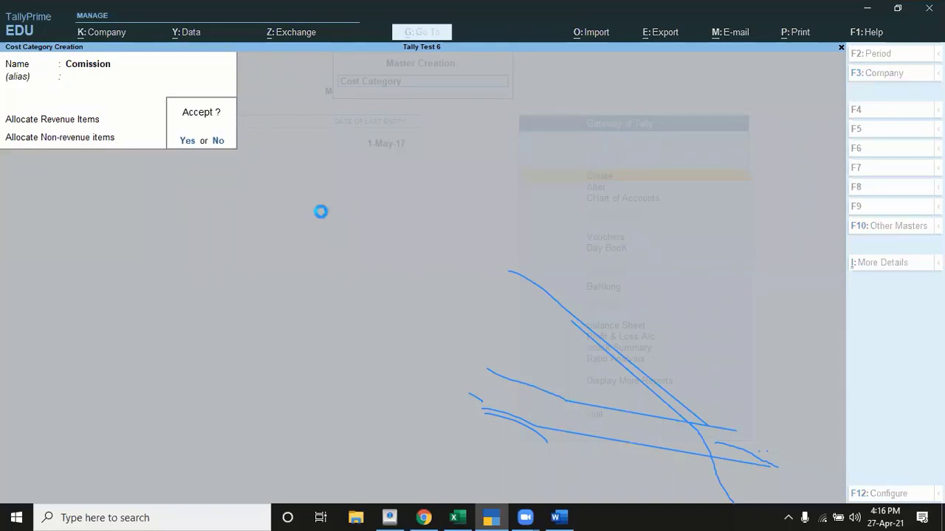
key("Return")
key("Escape")
Create the cost centre Manu Traders under Primary in the Comission category, checking the trader names in the Word document.
key("Return")
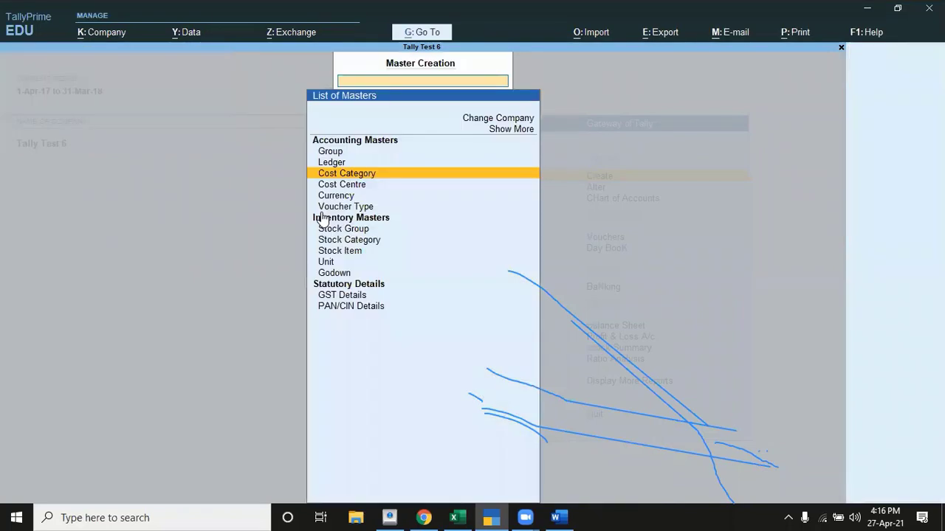
key("Down")
key("Return")
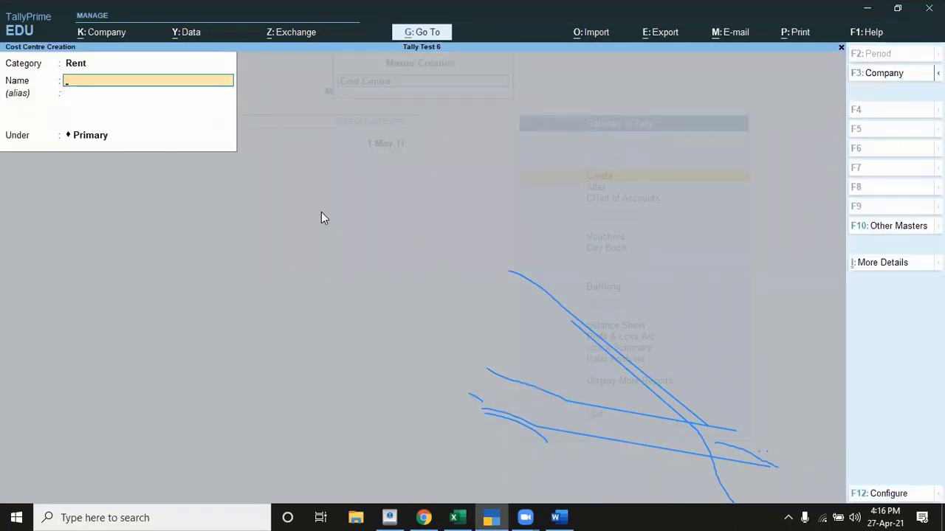
key("BackSpace")
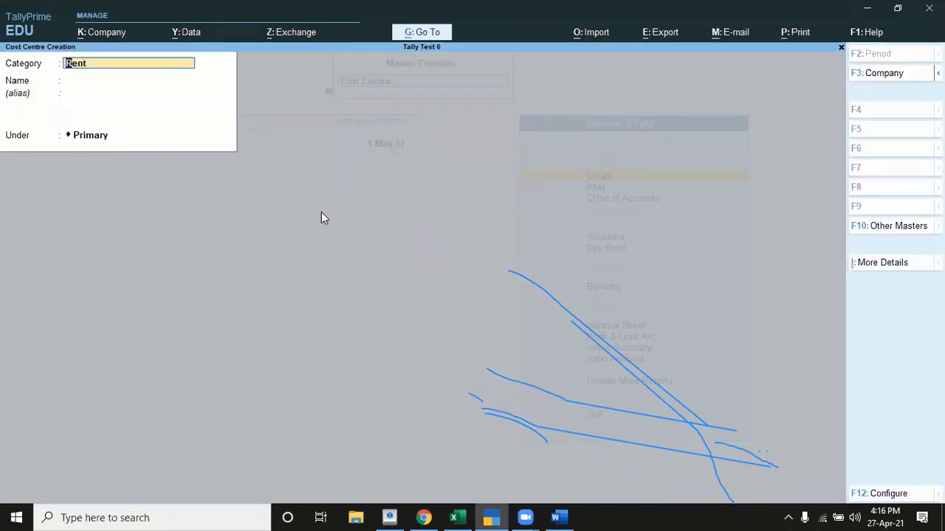
key("space")
key("Down")
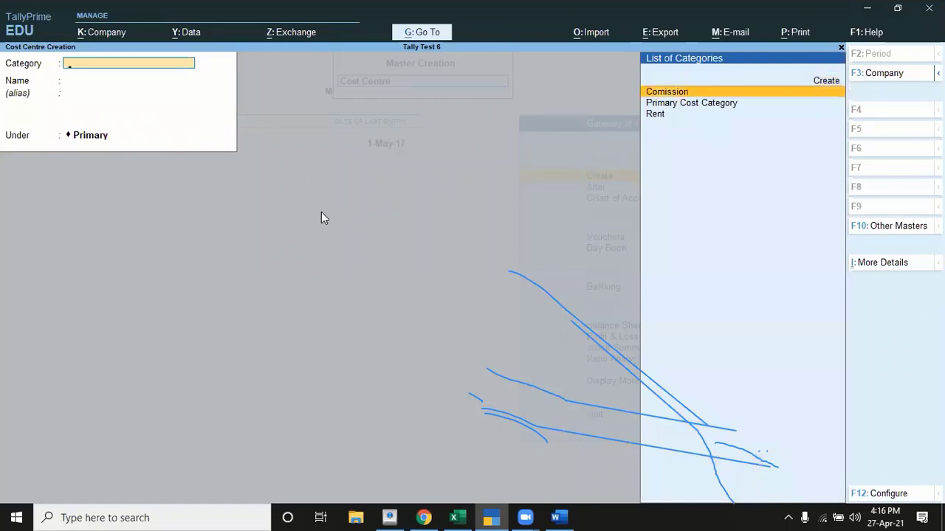
key("Return")
key("alt+Tab")
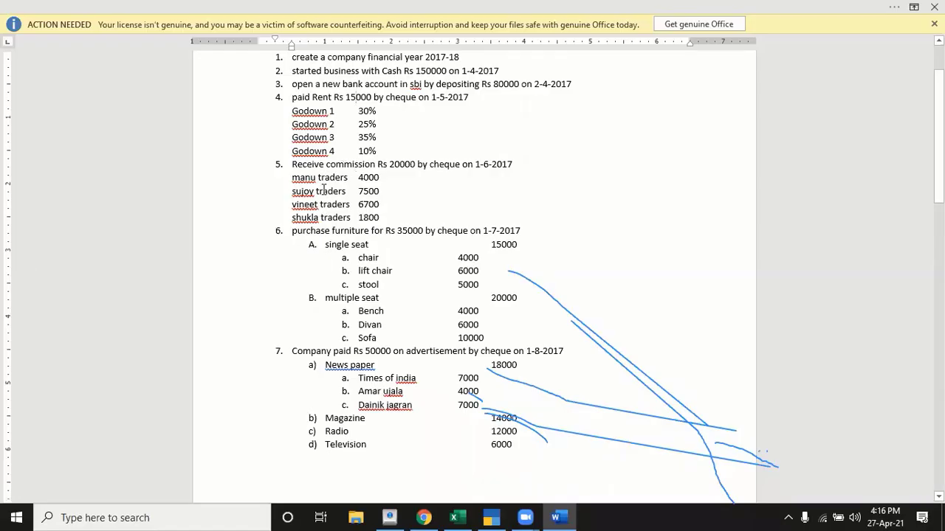
key("alt+Tab")
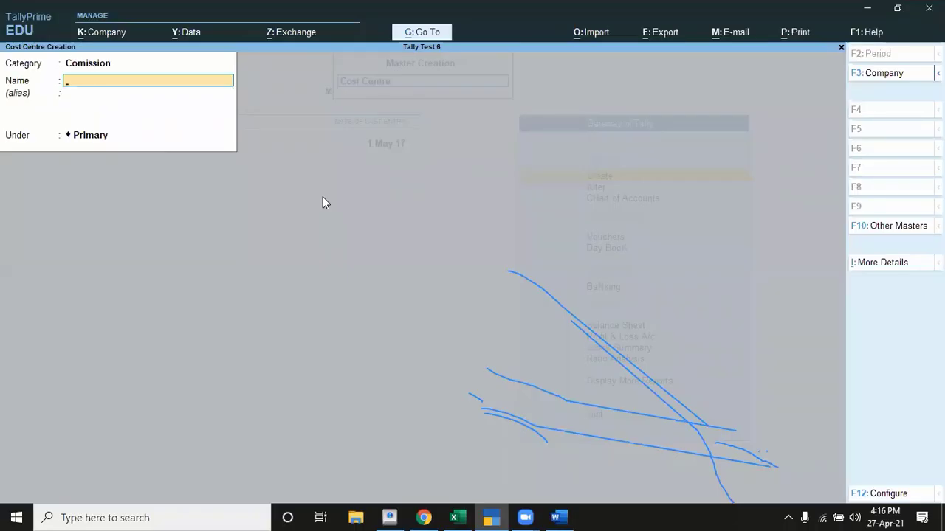
type("Manu Traders")
key("Return")
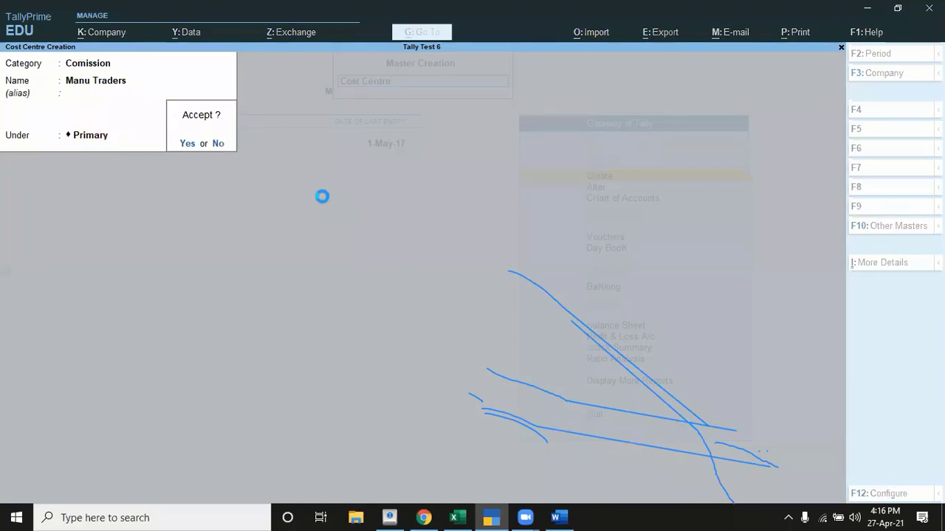
Create the cost centre Sujoy Traders under Primary in the Comission category.
type("ySujoy Trader")
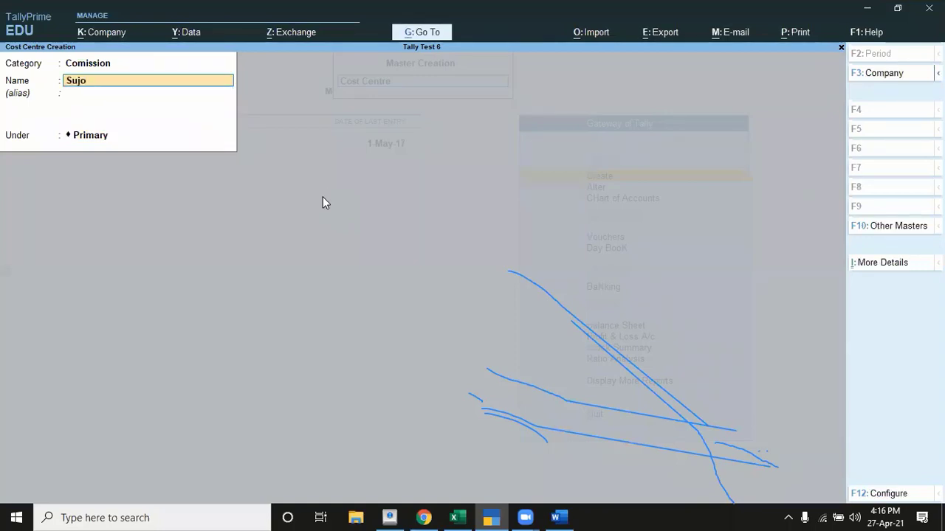
type("s")
key("Return")
key("Return")
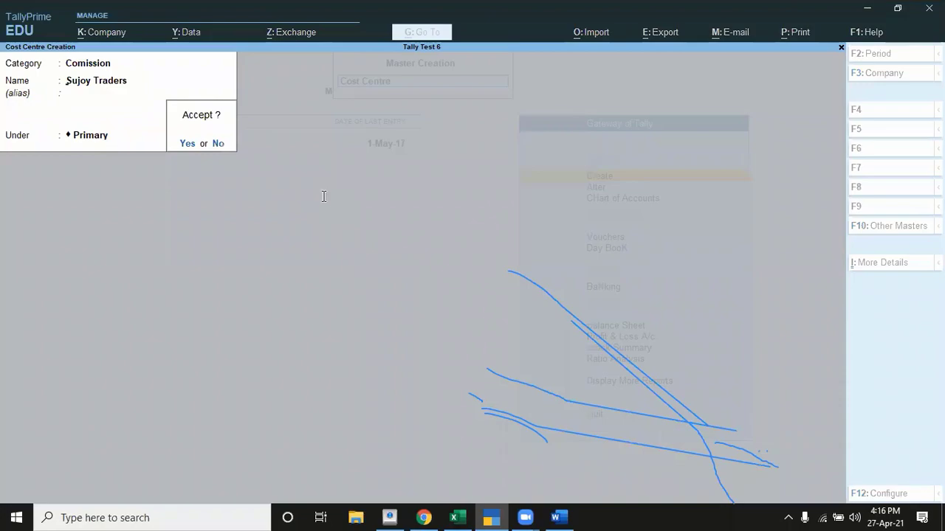
Check the next trader in the Word document and create the cost centre Vineet Traders under Primary in the Comission category.
key("alt+Tab")
key("alt+Tab")
type("V")
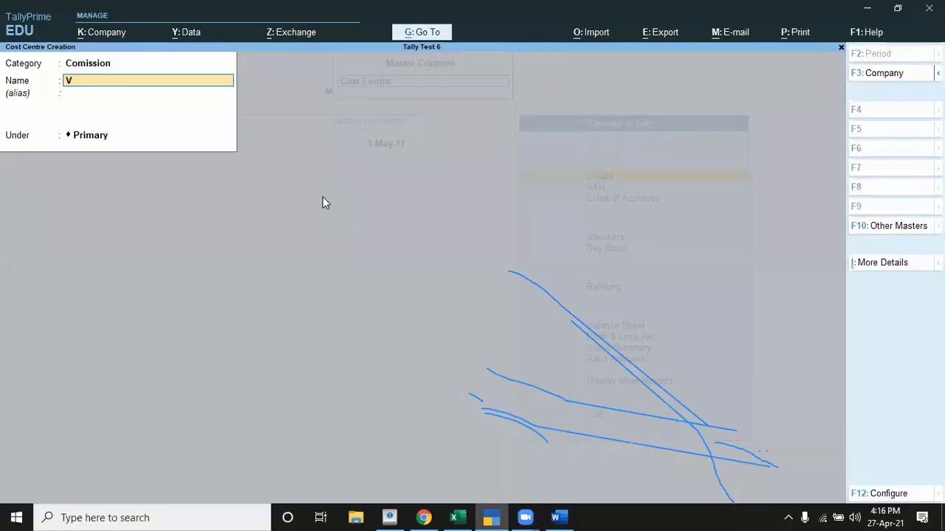
type("ineet Traders")
key("Return")
key("Return")
key("Return")
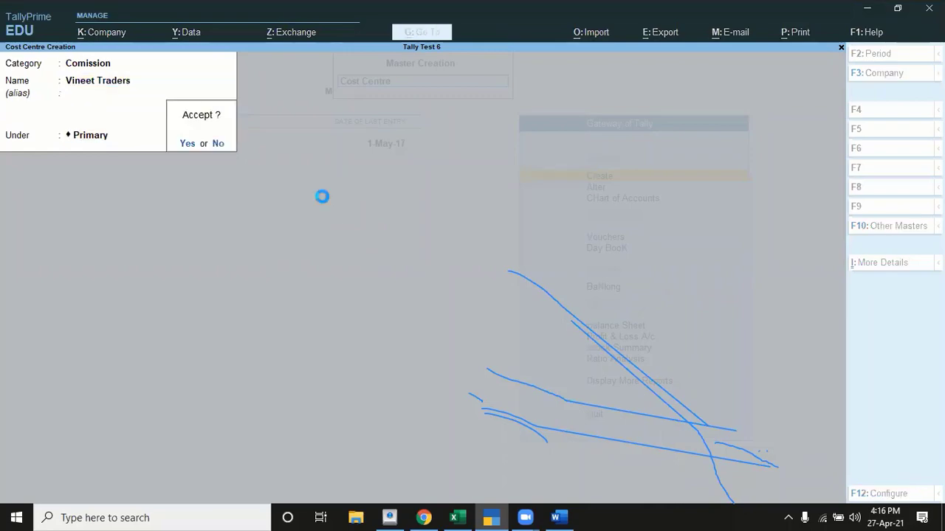
key("Return")
Check the last trader in the Word document, create the cost centre Shukla Traders under Primary in the Comission category, and leave cost centre creation.
key("alt+Tab")
key("alt+Tab")
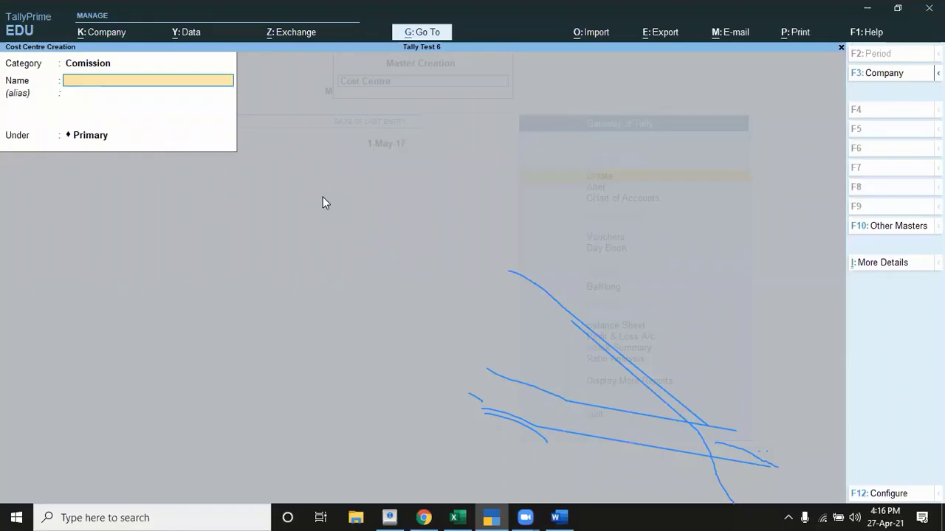
type("Shukla Traders")
key("Return")
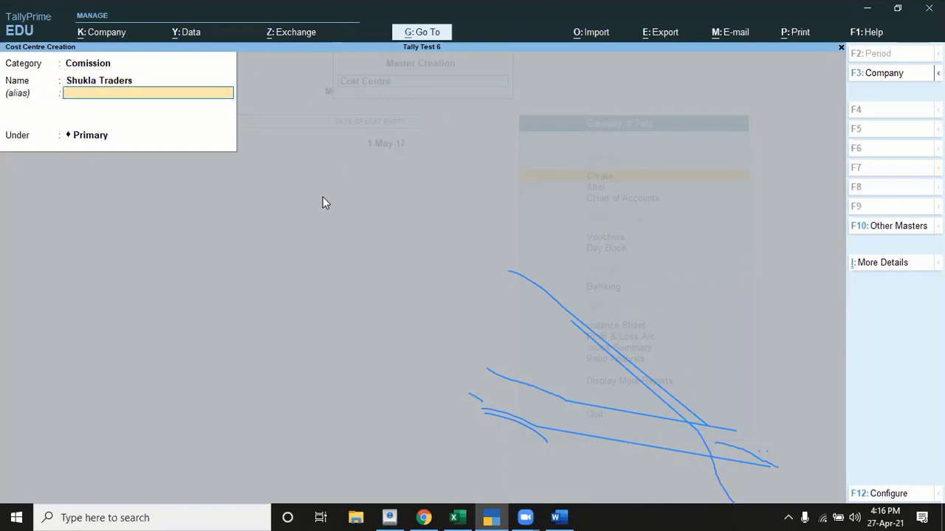
key("Return")
key("Return")
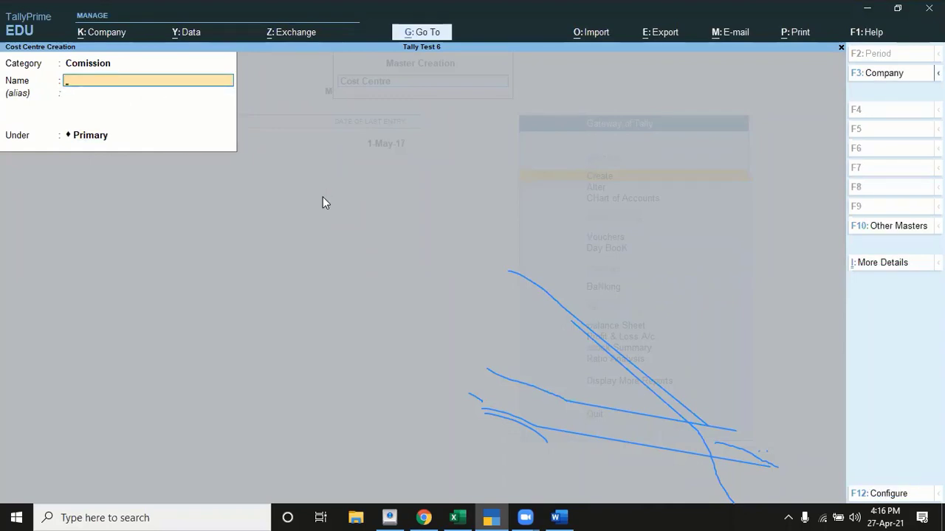
key("Escape")
Start a new ledger named Comission and place it under the Indirect Incomes group.
key("Return")
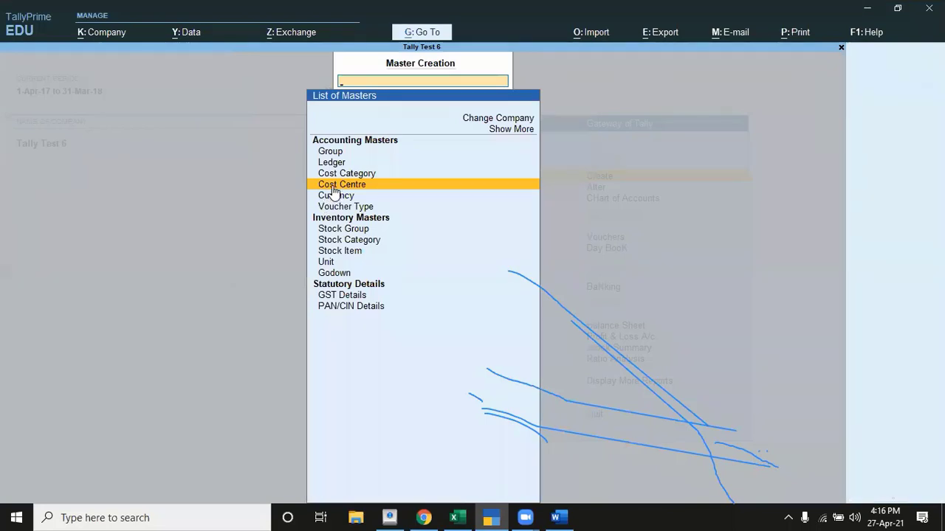
left_click(334, 164)
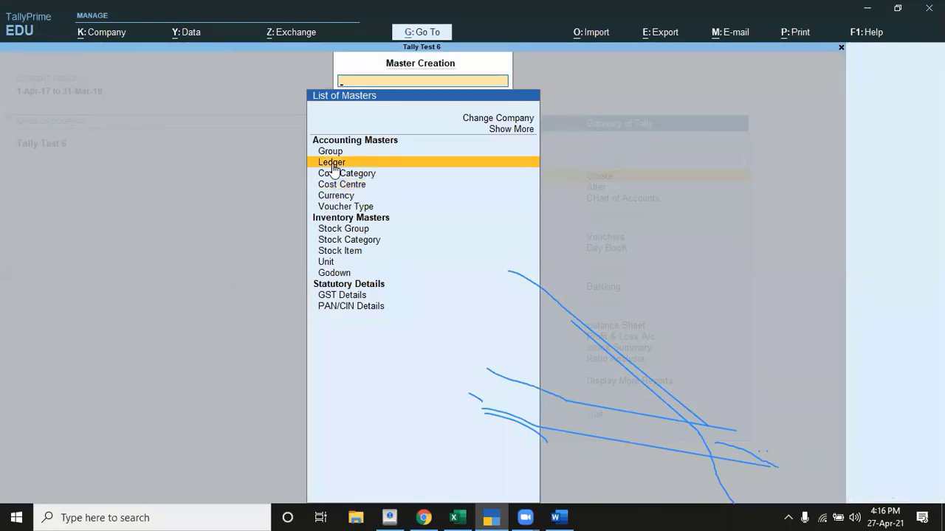
left_click(334, 165)
type("Comission")
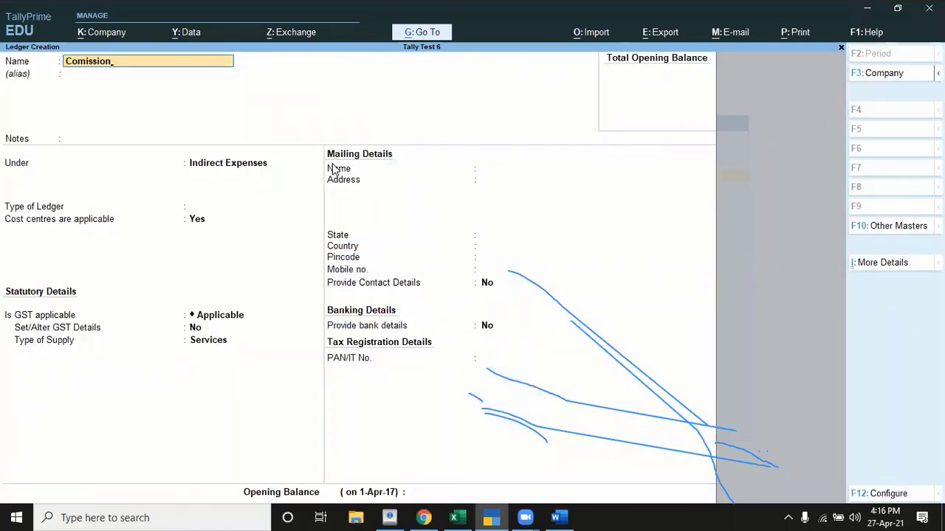
key("Return")
key("Return")
key("Return")
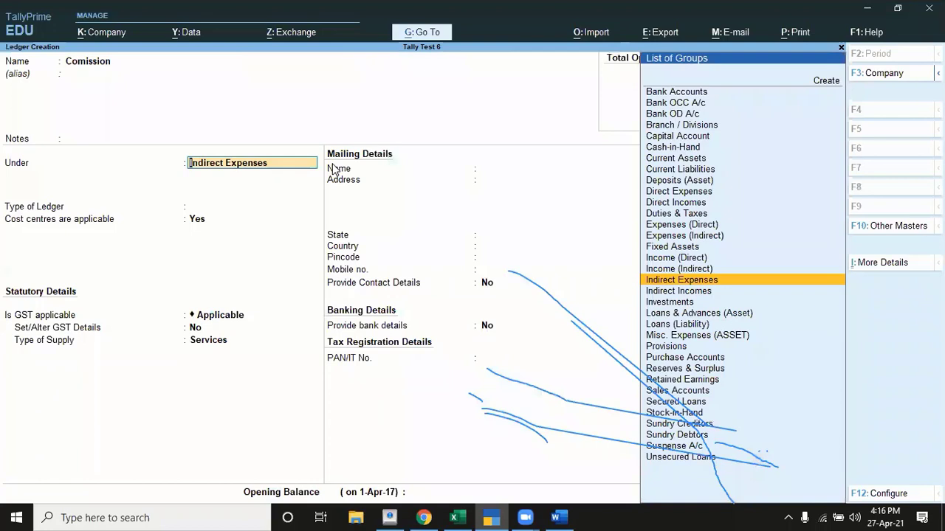
key("BackSpace")
key("Down")
key("Down")
key("Down")
key("Down")
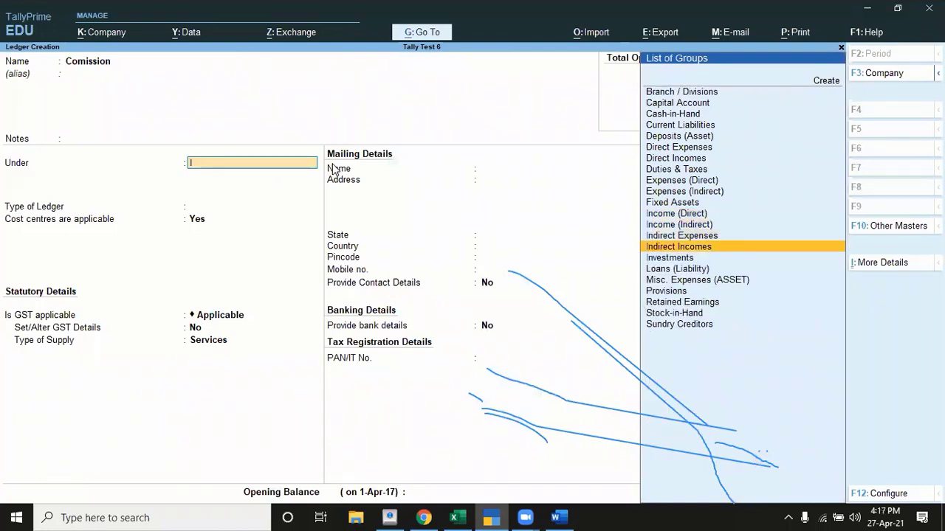
key("Return")
Save the Comission ledger with cost centres applicable, GST applicable and supply type Services, and return to the Gateway of Tally.
key("Return")
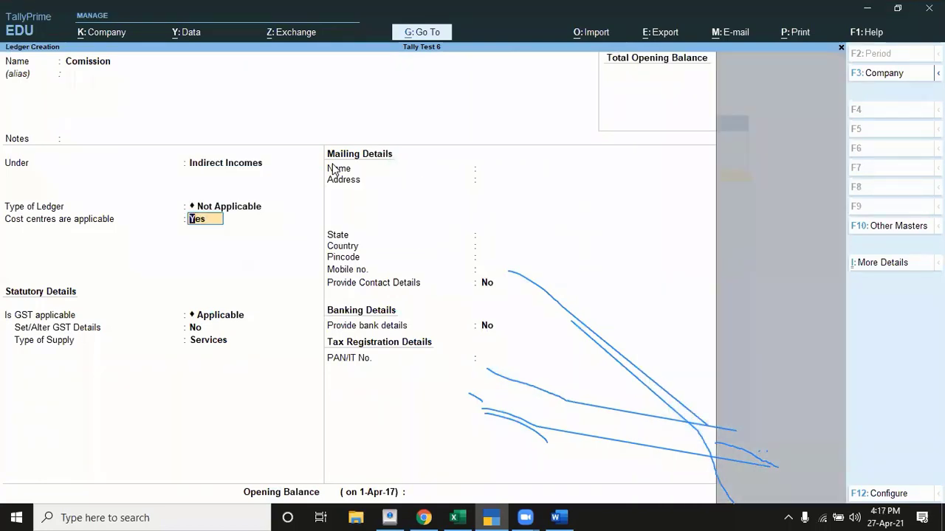
key("Return")
key("Return")
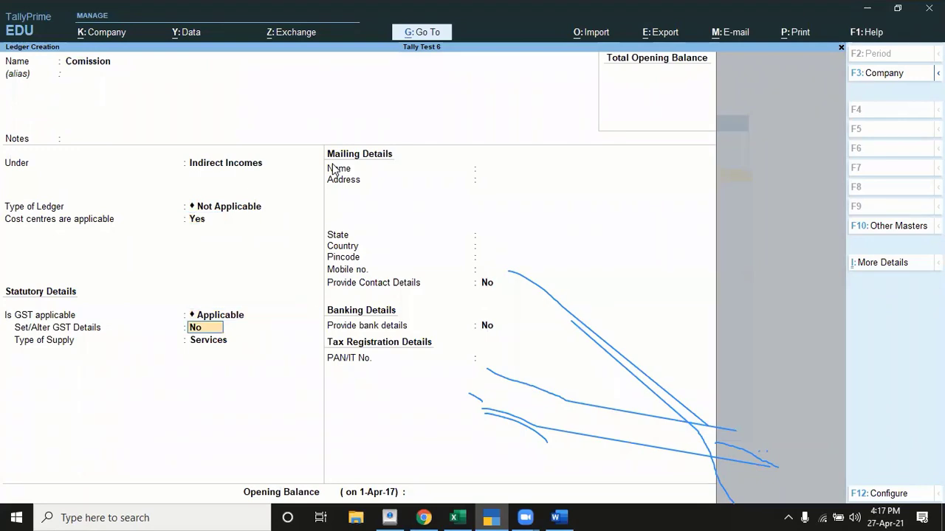
key("Return")
key("Return")
key("Return")
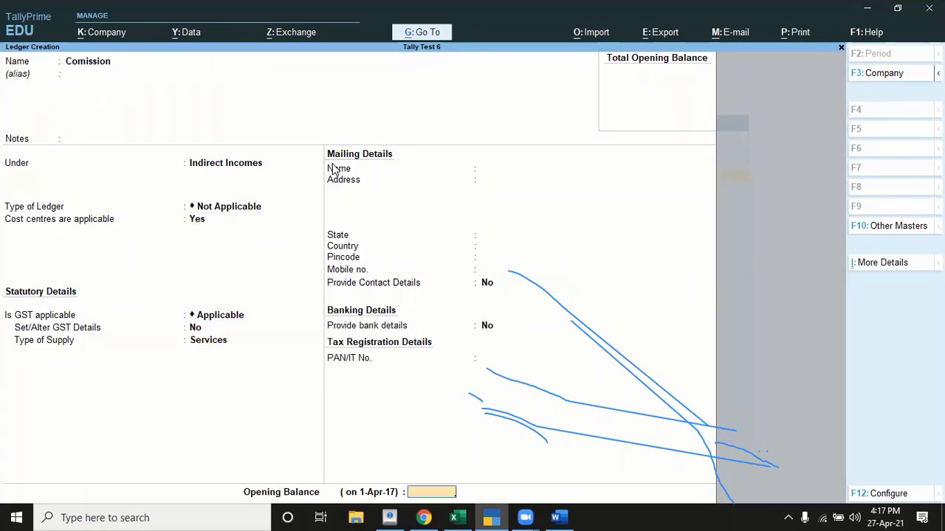
key("Return")
key("Return")
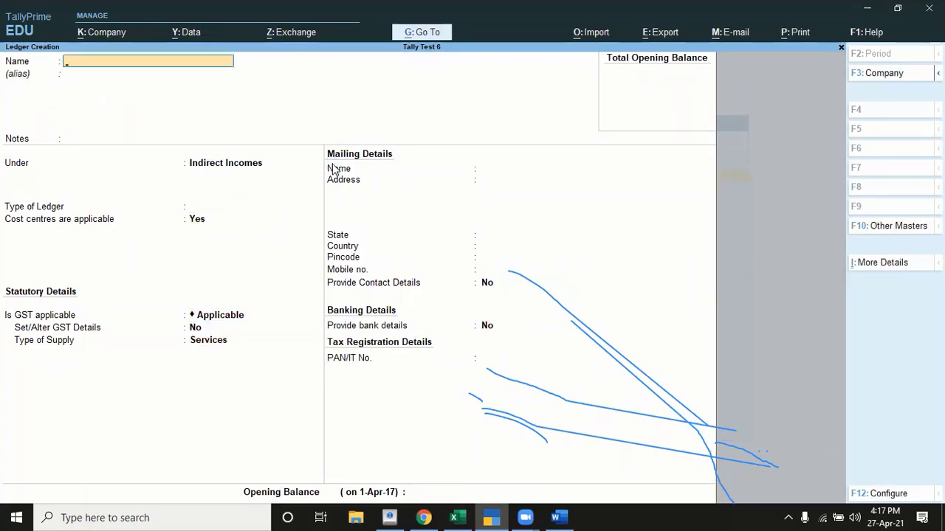
key("Escape")
key("Return")
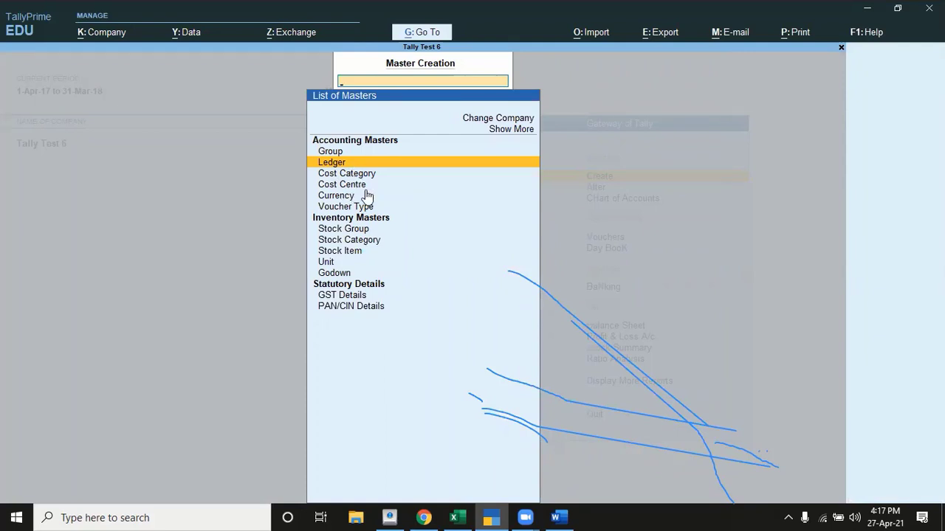
key("Escape")
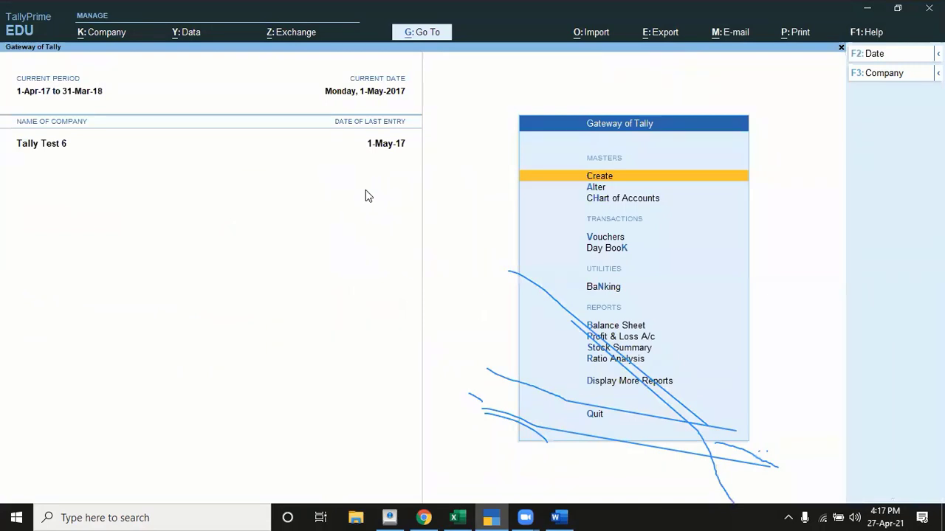
Start a new voucher in Tally Test 6 and switch it to the Receipt type.
key("Down")
key("Down")
key("Down")
key("Return")
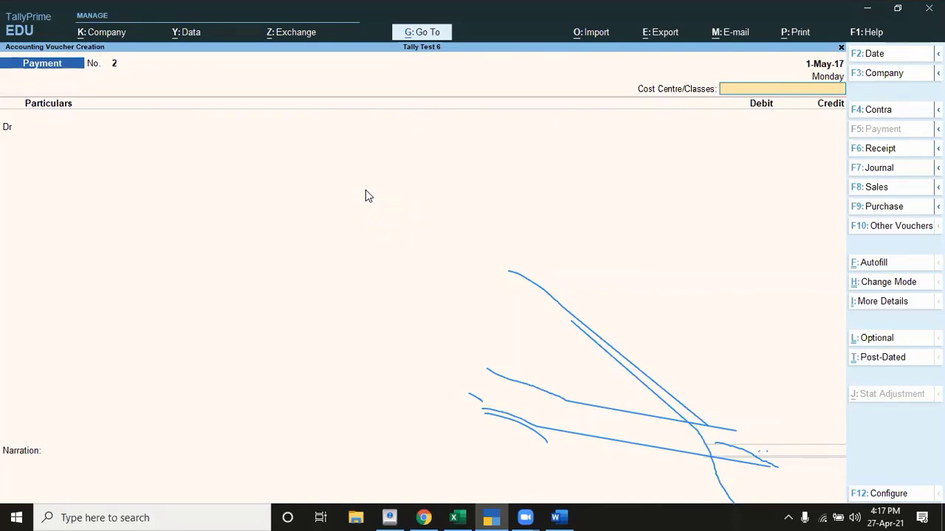
key("F6")
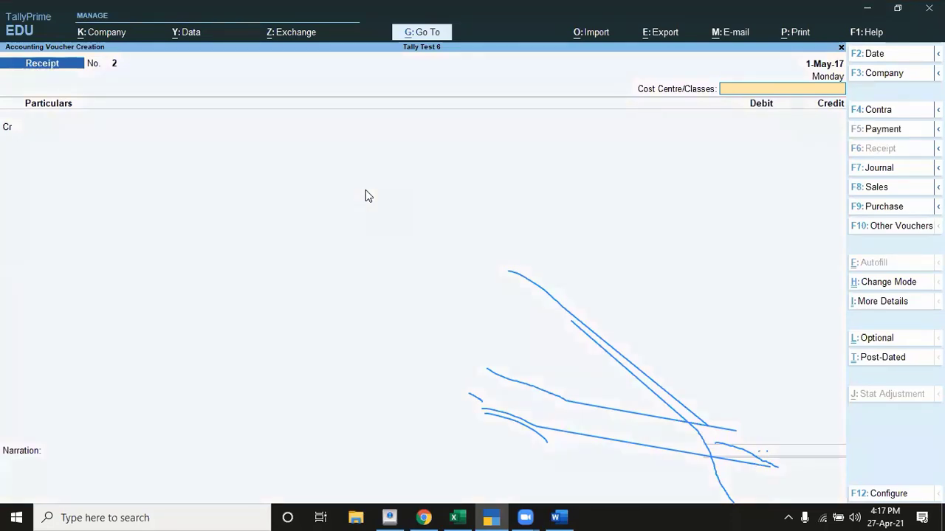
Check the commission date in the Word document, date the receipt voucher 1-6-2017 and set its cost centre/class to Not Applicable.
key("alt+Tab")
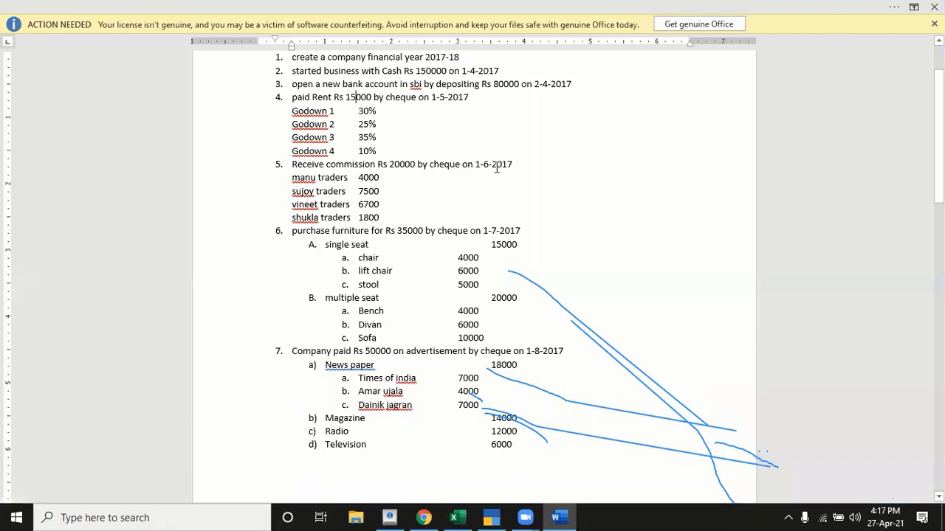
key("alt+Tab")
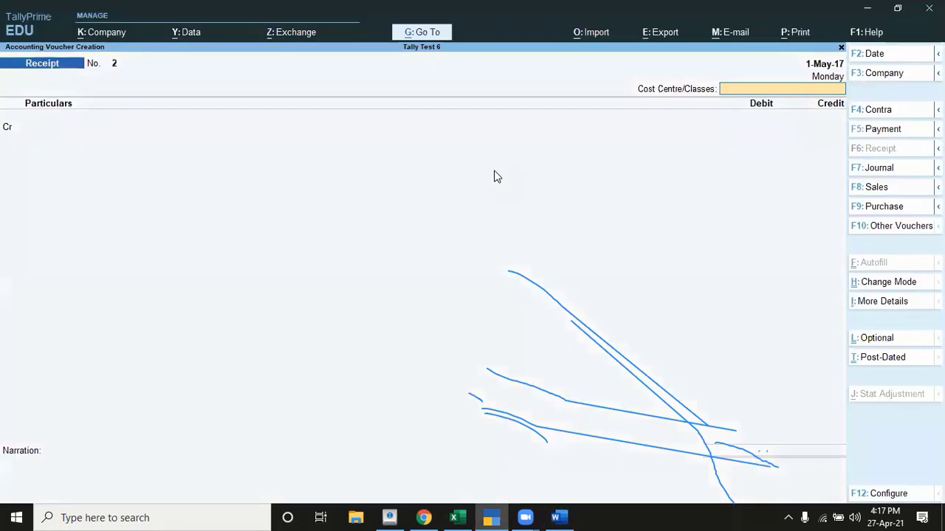
key("F2")
type("1-6")
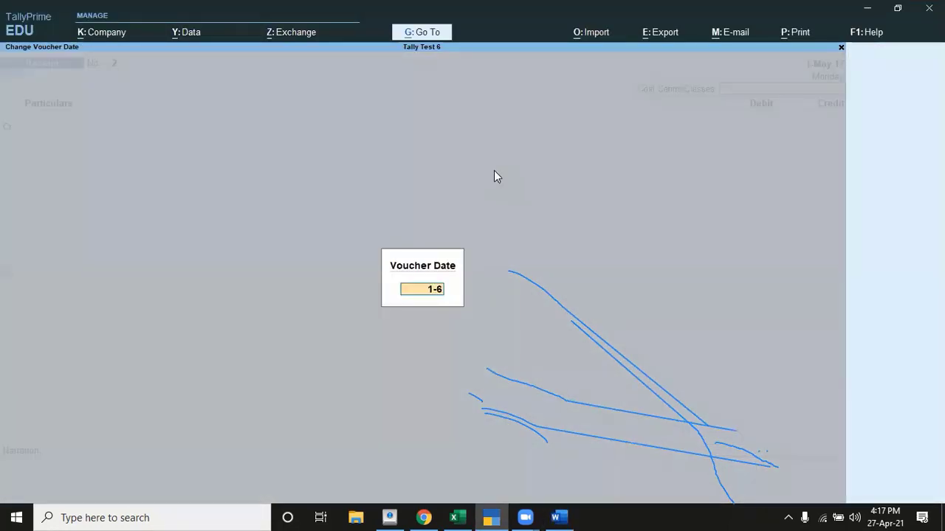
key("Return")
key("Return")
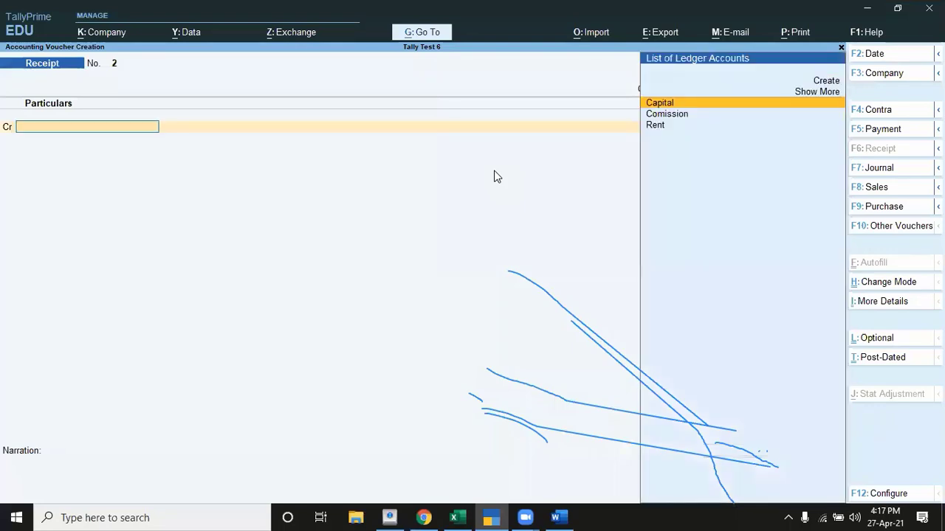
key("BackSpace")
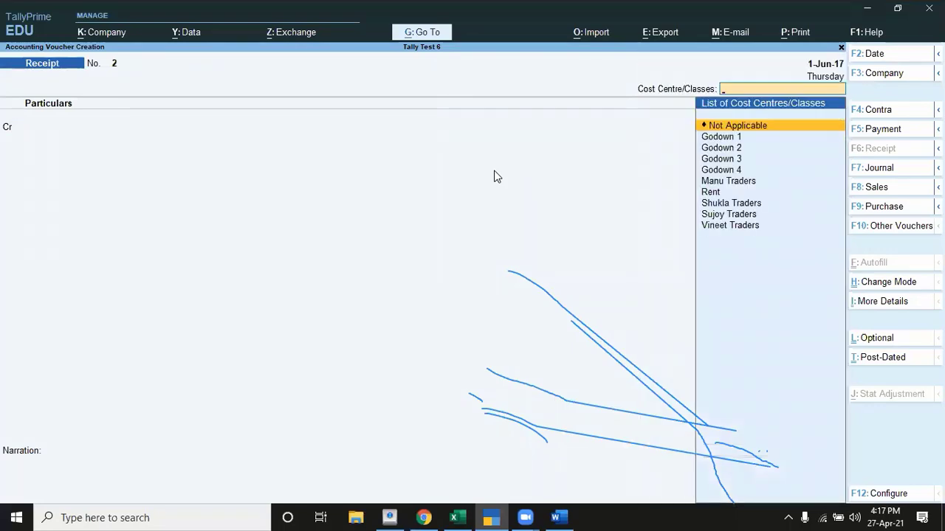
key("Return")
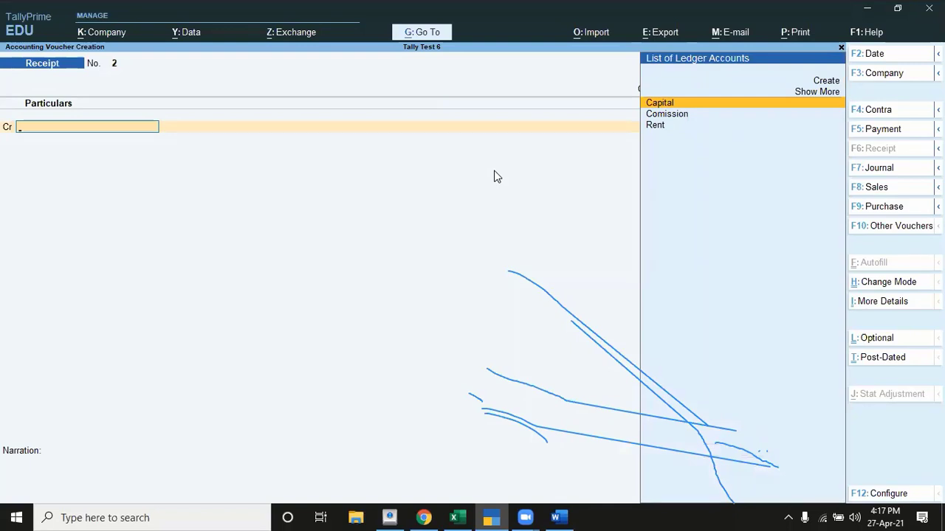
Credit the Comission ledger with 20,000 in the receipt, checking the amount in the Word document.
key("Down")
key("Return")
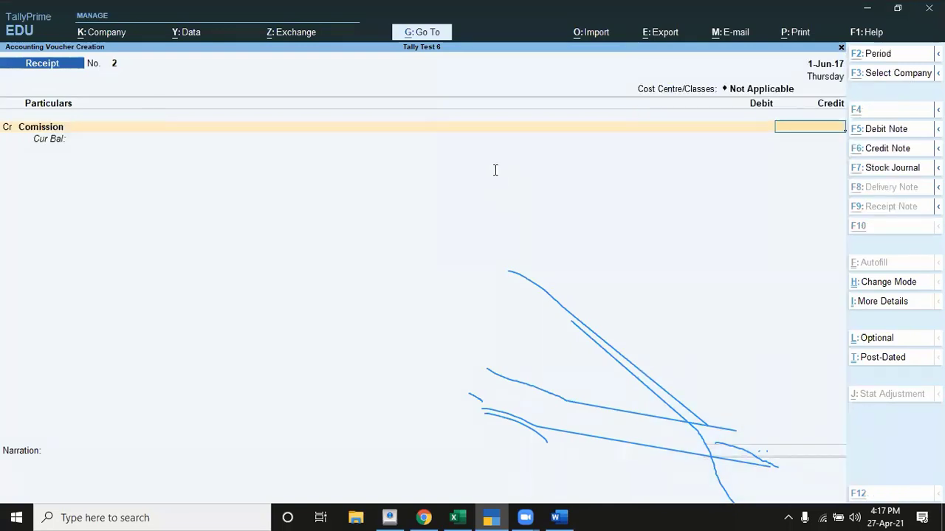
key("alt+Tab")
key("alt+Tab")
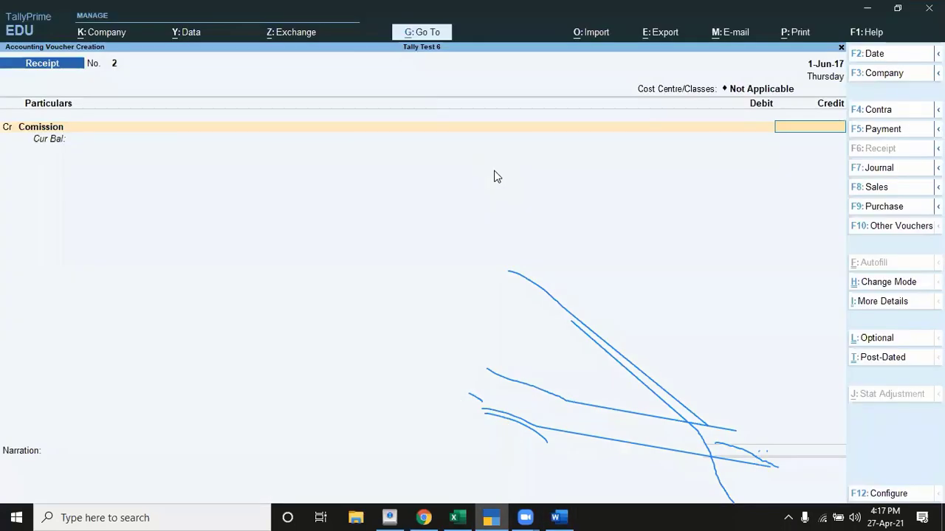
type("20,000")
key("Return")
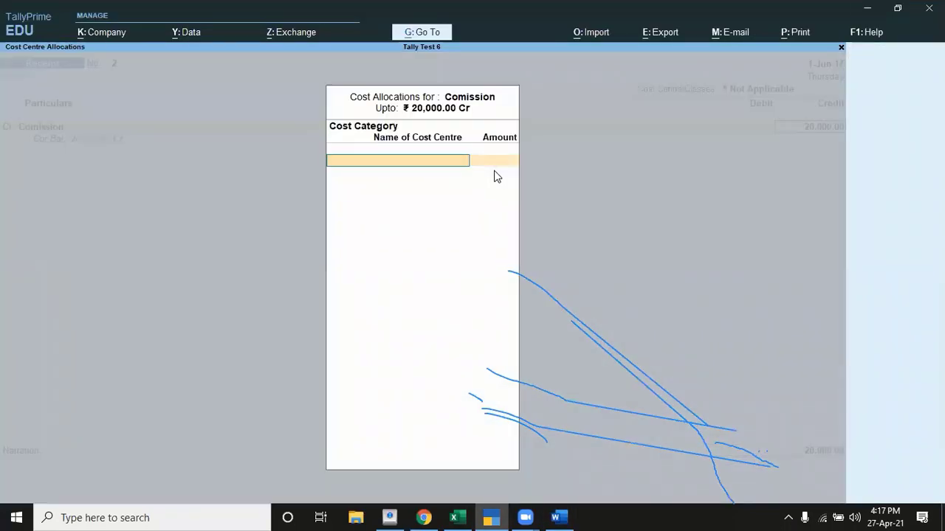
Choose the Comission cost category and allocate 4,000 to Manu Traders, as listed in the Word document.
key("Down")
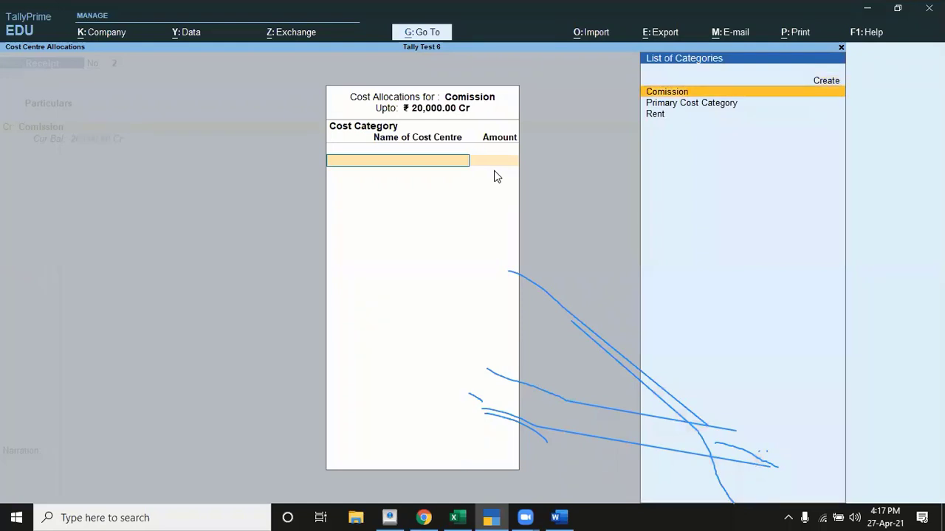
key("Return")
key("alt+Tab")
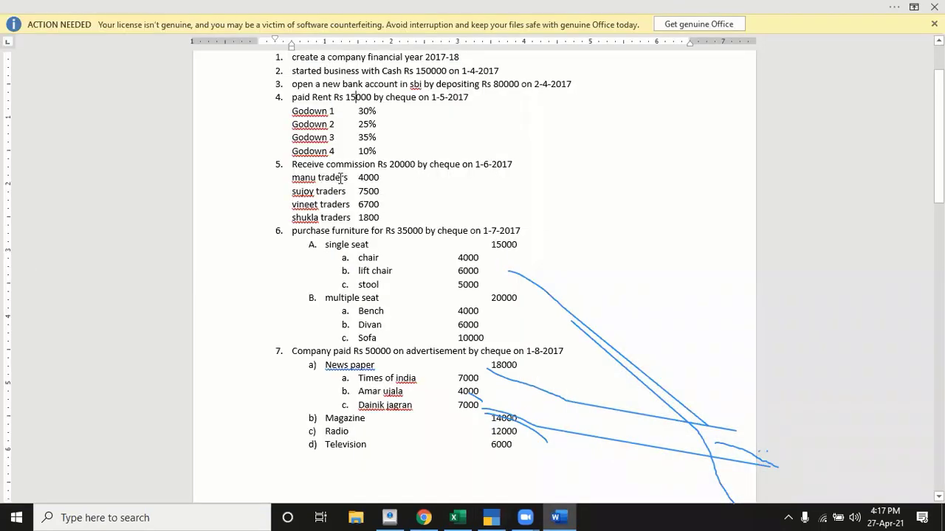
key("alt+Tab")
type("M")
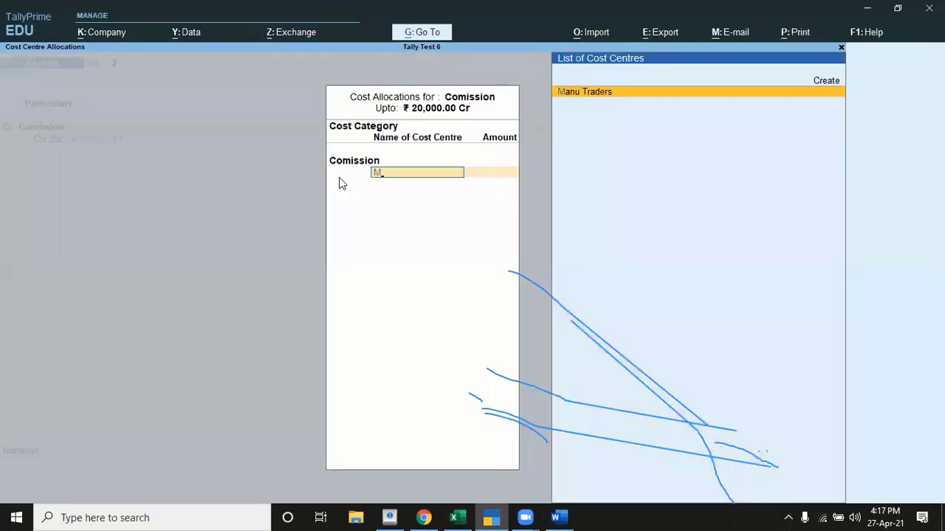
key("Return")
type("4")
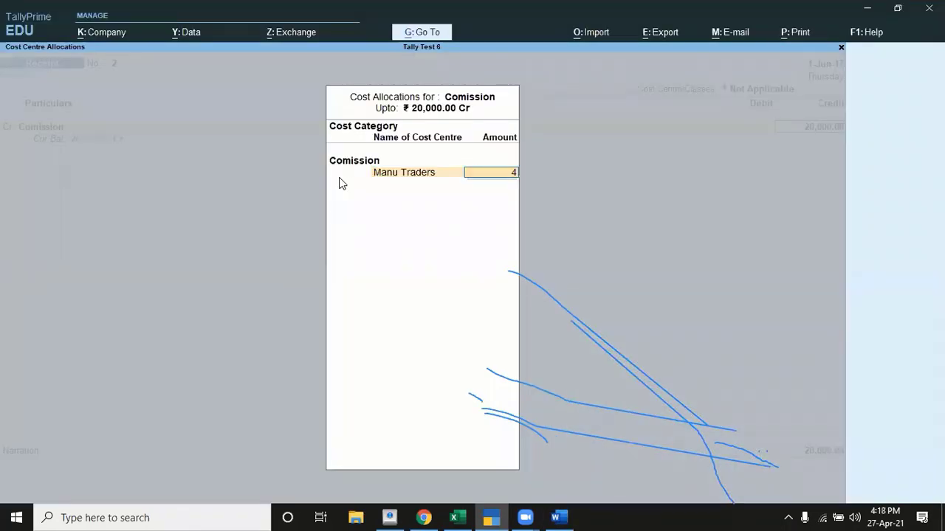
type("000")
key("Return")
Check the second trader in the Word document and allocate 7,500 of the commission to Sujoy Traders.
key("alt+Tab")
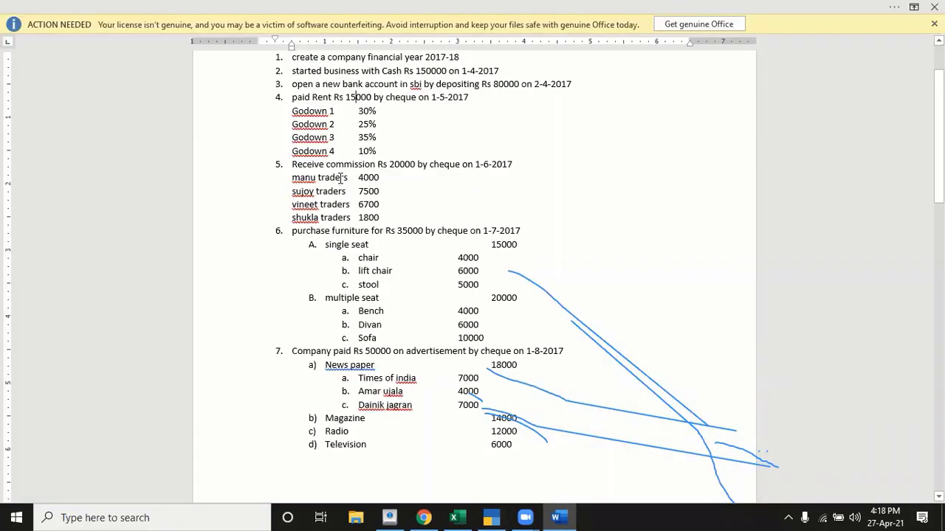
key("alt+Tab")
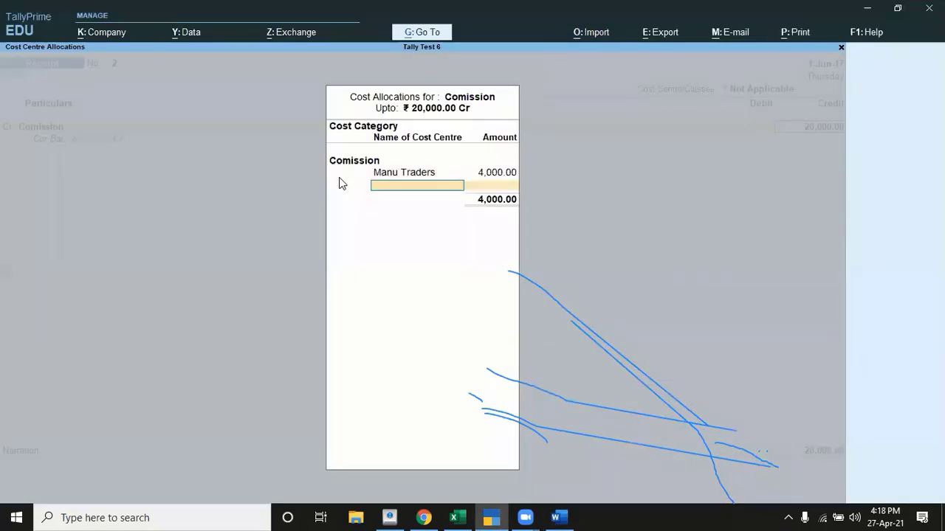
type("Su")
key("Return")
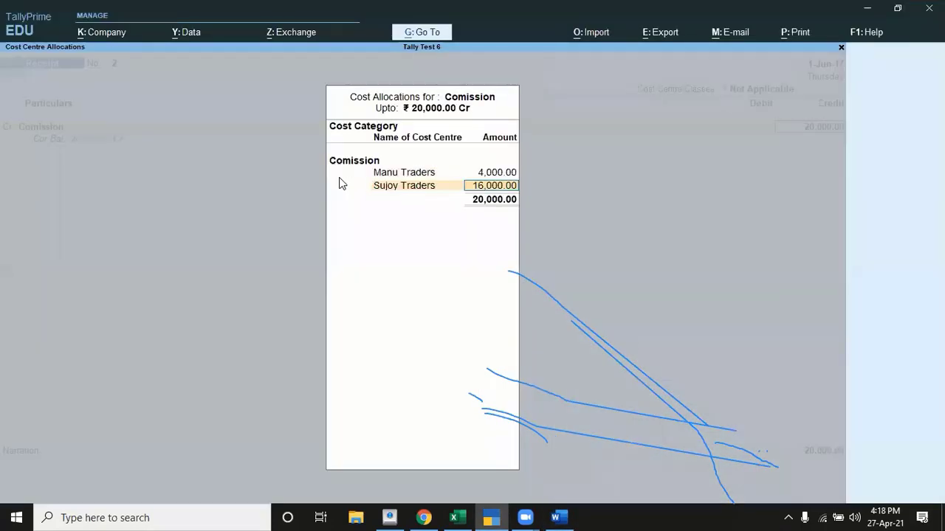
key("alt+Tab")
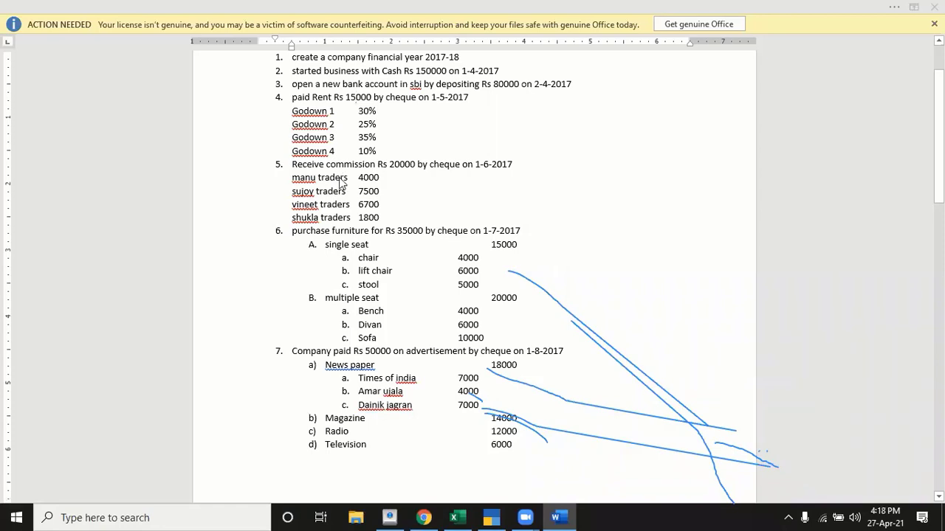
key("alt+Tab")
key("BackSpace")
type("7500")
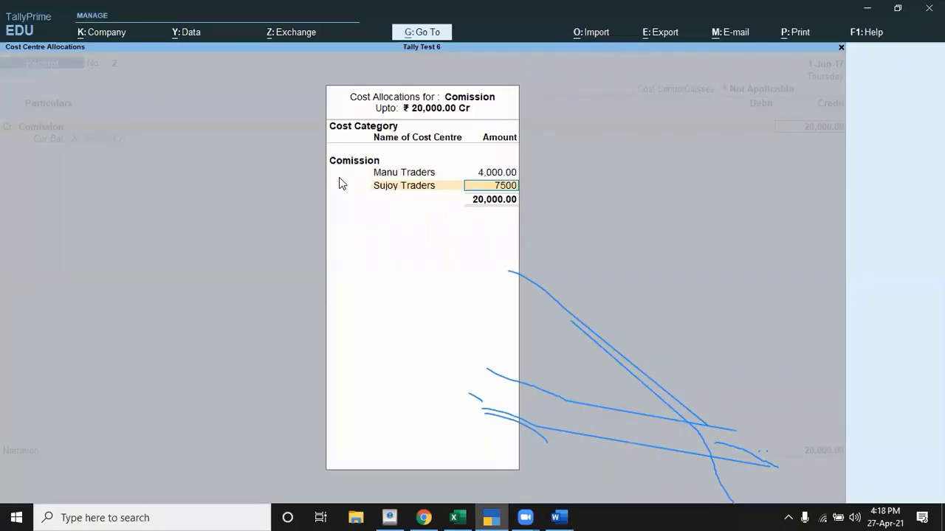
key("Return")
Check the third trader in the Word document and allocate 6,700 of the commission to Vineet Traders.
key("alt+Tab")
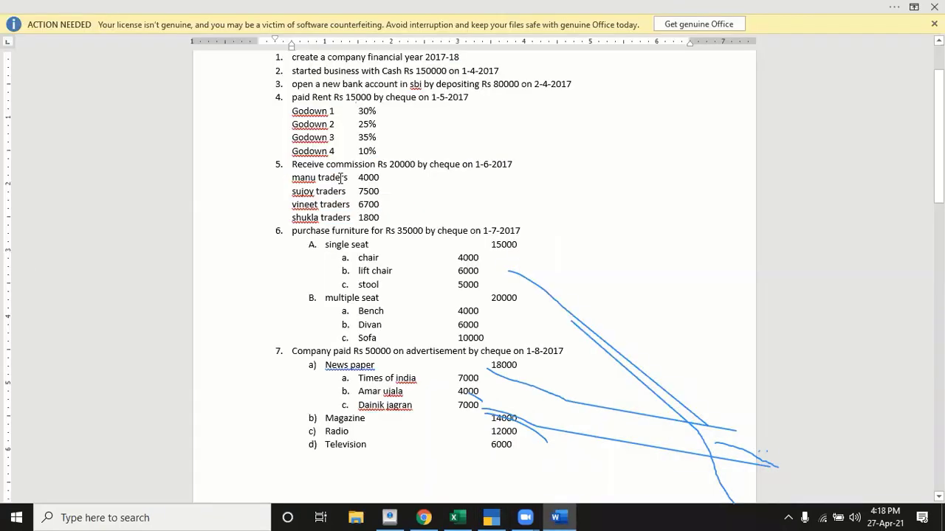
key("alt+Tab")
type("V")
key("Return")
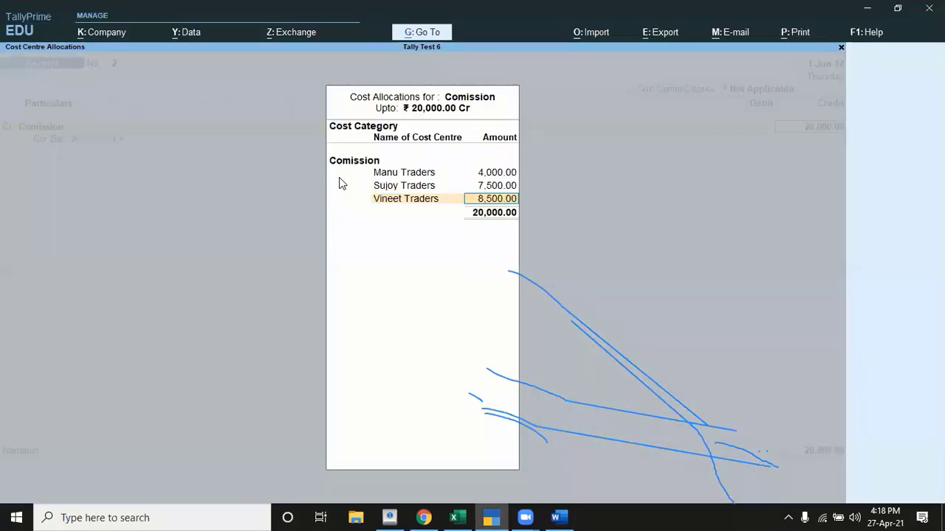
type("7")
key("BackSpace")
type("6700")
key("Return")
Check the last trader in the Word document, allocate 1,800 to Shukla Traders and finish the cost centre allocation.
key("alt+Tab")
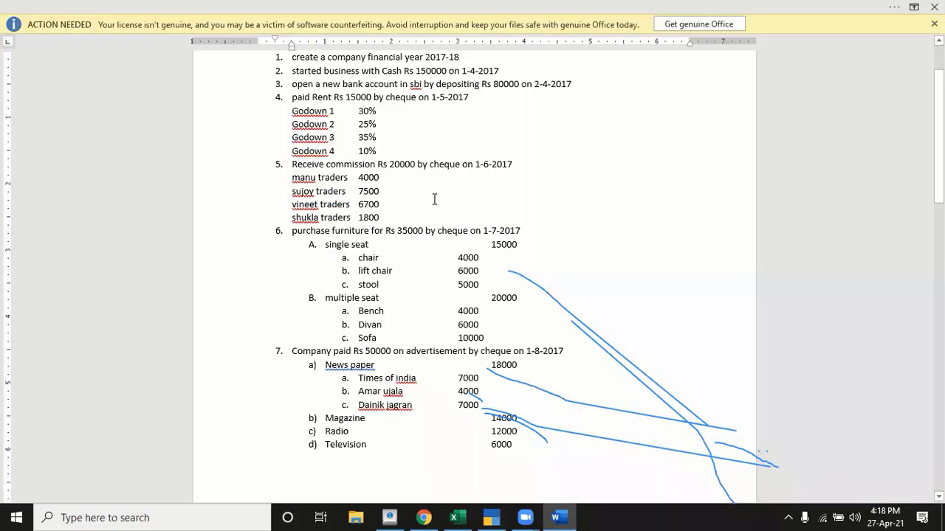
key("alt+Tab")
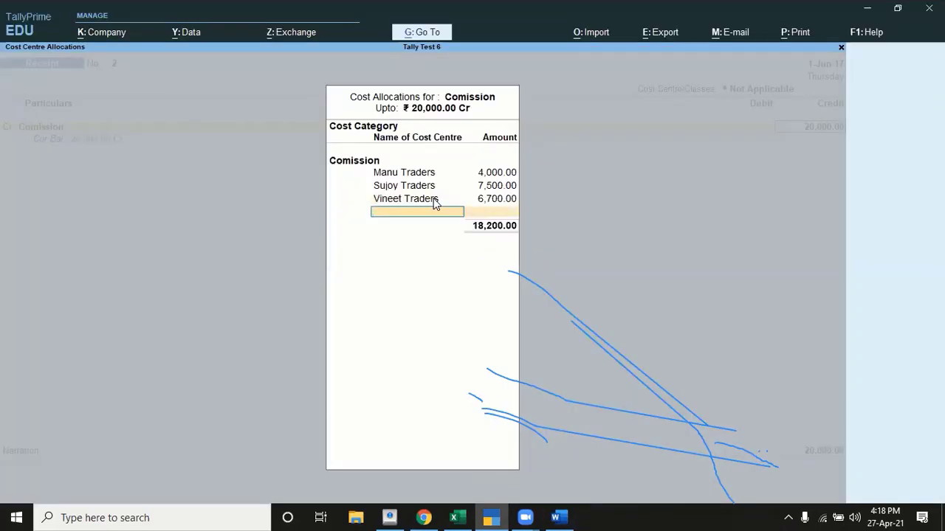
type("S")
key("Down")
key("Up")
key("Return")
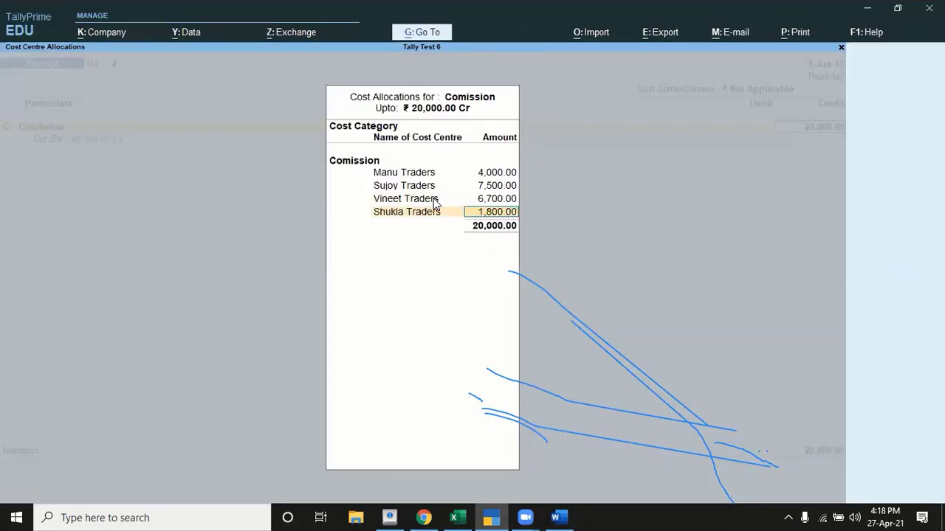
key("Return")
key("Return")
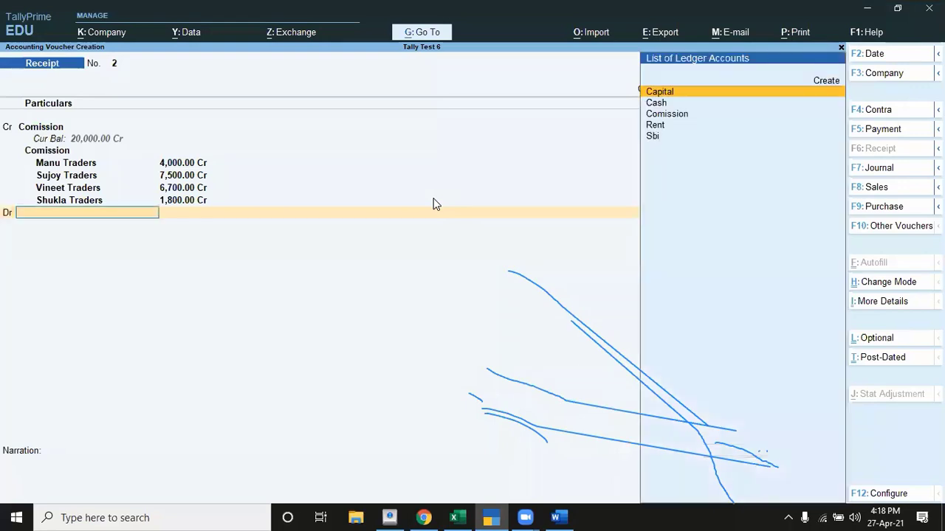
Debit Sbi with 20,000 as Cheque/DD with blank instrument details and save the receipt voucher without a narration.
type("S")
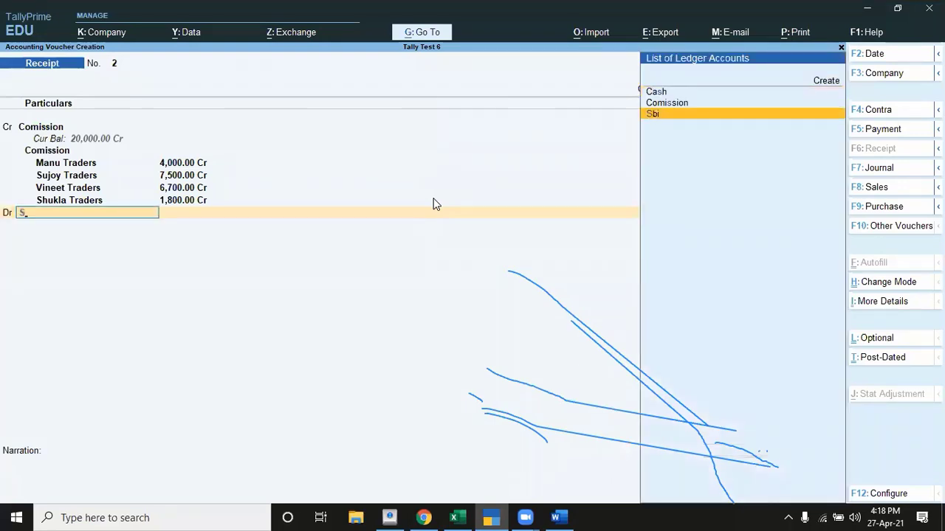
key("Return")
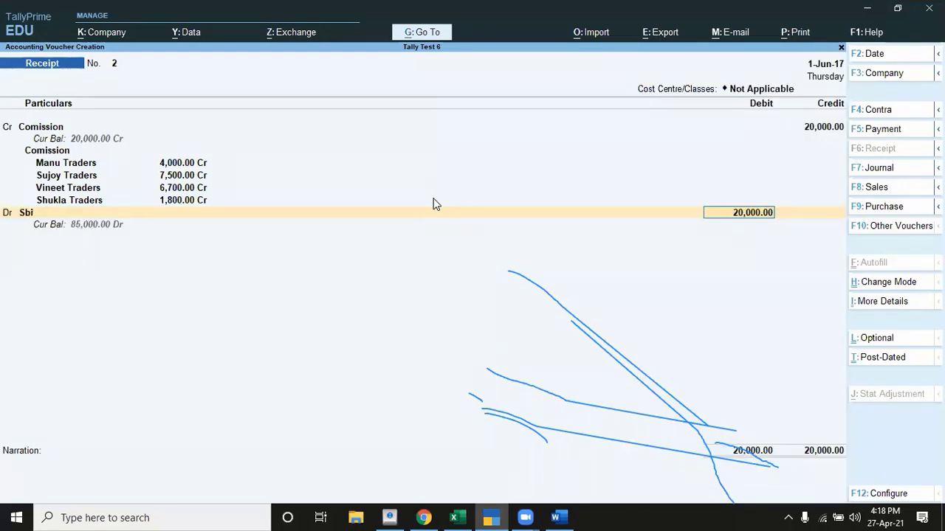
key("Return")
key("Return")
key("Return")
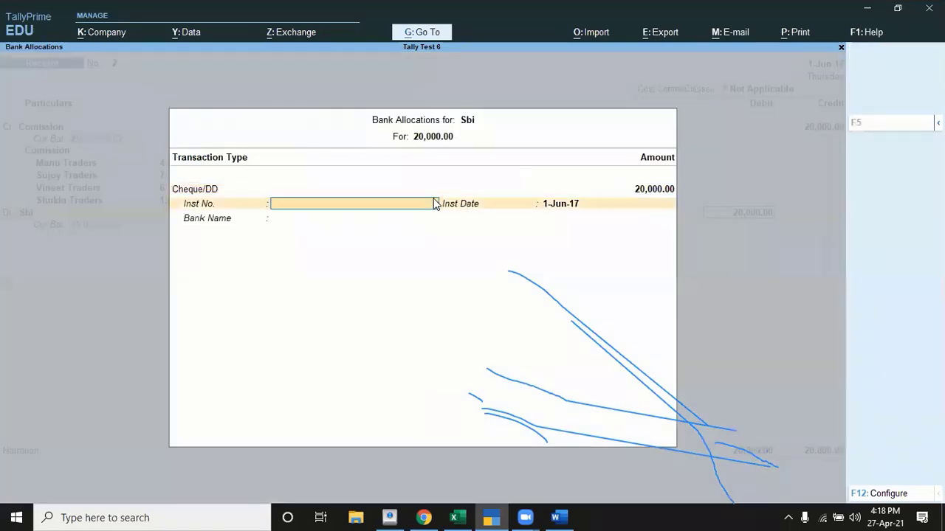
key("Return")
key("Return")
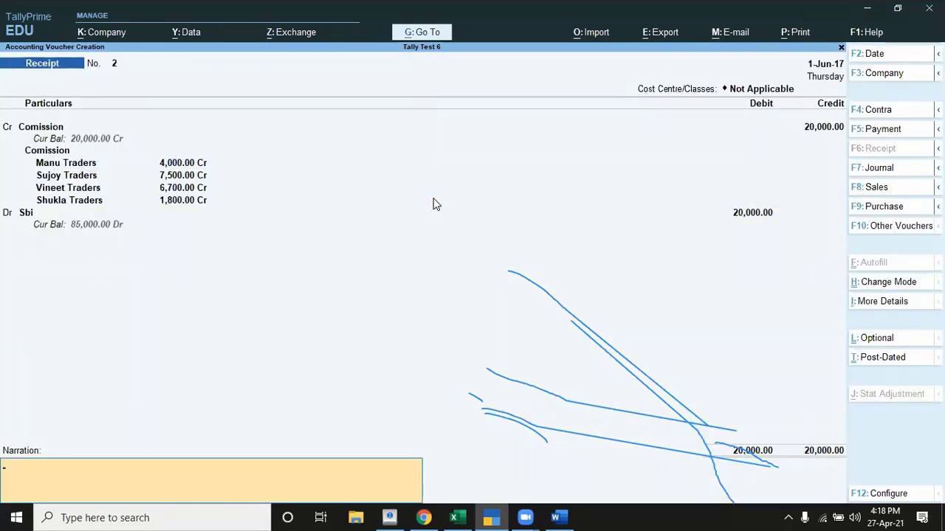
key("Return")
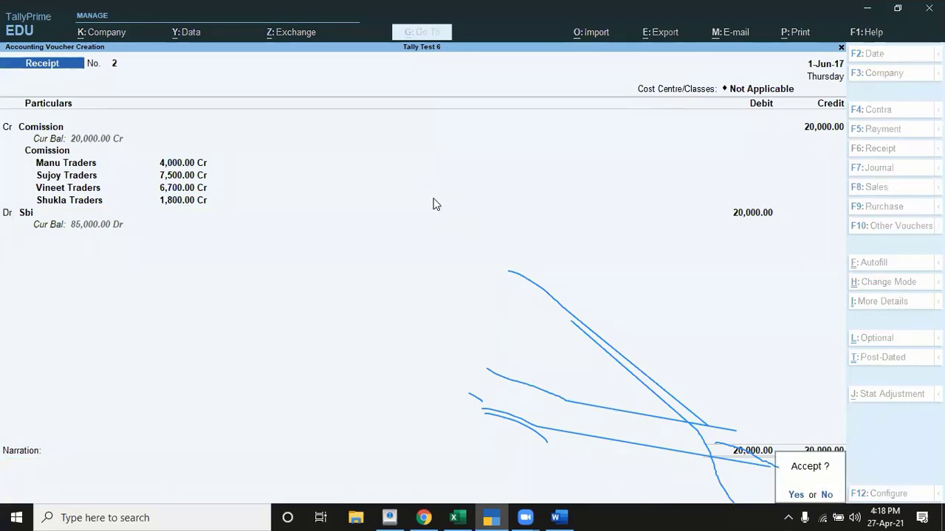
key("Return")
Switch to the Word document and examine transaction 6, the furniture purchase, with its single seat and multiple seat breakdown.
key("alt+Tab")
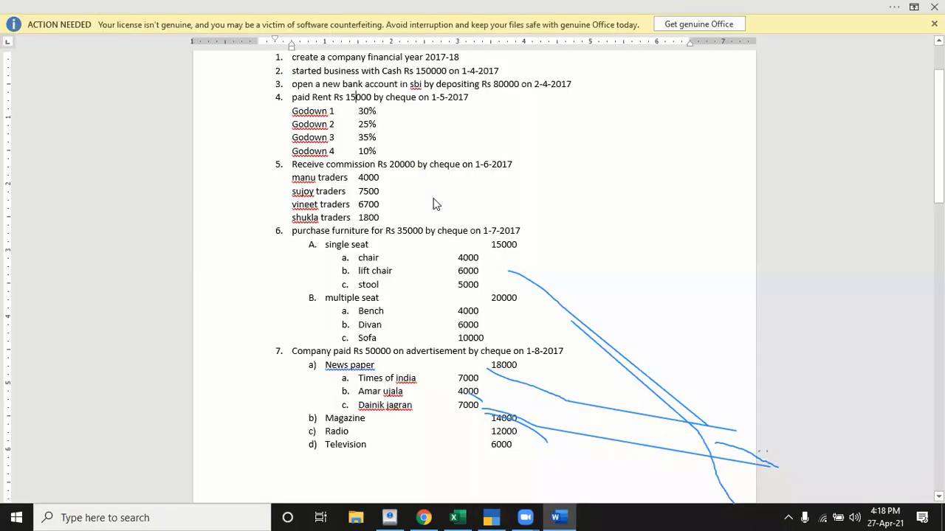
key("Down")
key("Down")
key("Down")
key("Down")
key("Down")
key("Down")
key("Down")
key("Down")
key("Down")
left_click(402, 231)
left_click(443, 231)
left_click(349, 244)
left_click(337, 298)
left_click(370, 258)
left_click(369, 271)
left_click(335, 297)
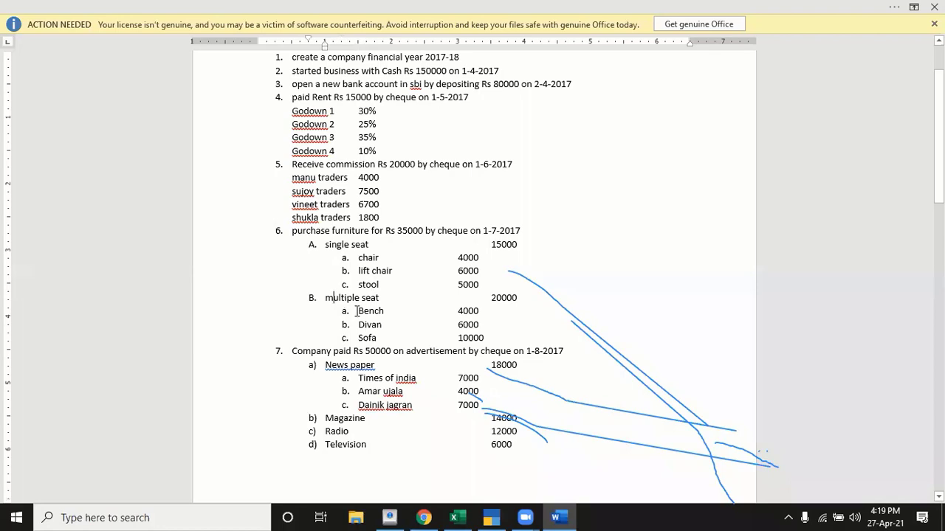
left_click(360, 315)
left_click(363, 346)
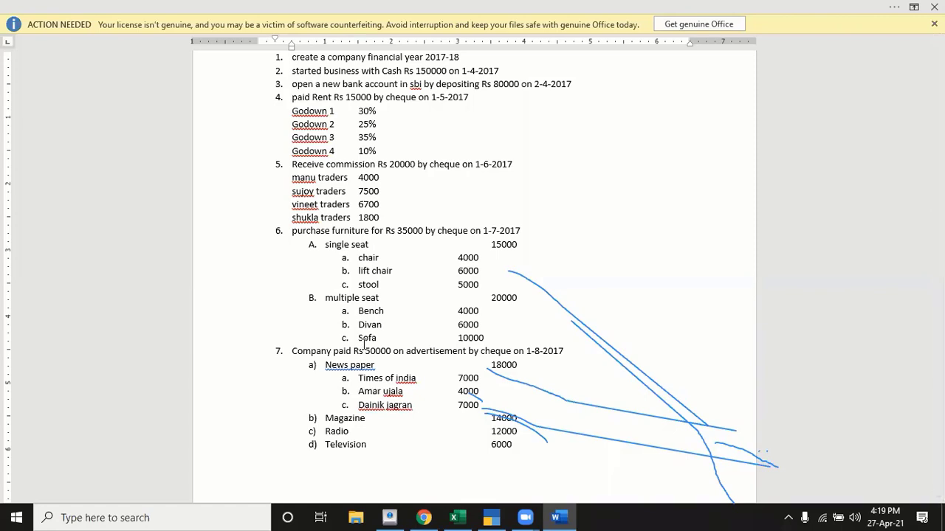
left_click(361, 244)
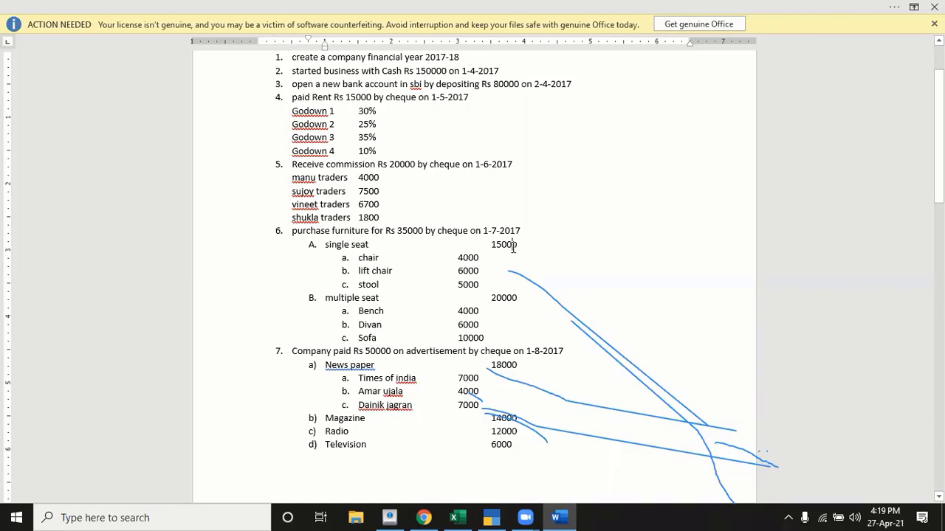
Examine the single seat and multiple seat amounts of the furniture purchase in the Word document.
left_click(475, 259)
left_click(500, 248)
left_click(468, 312)
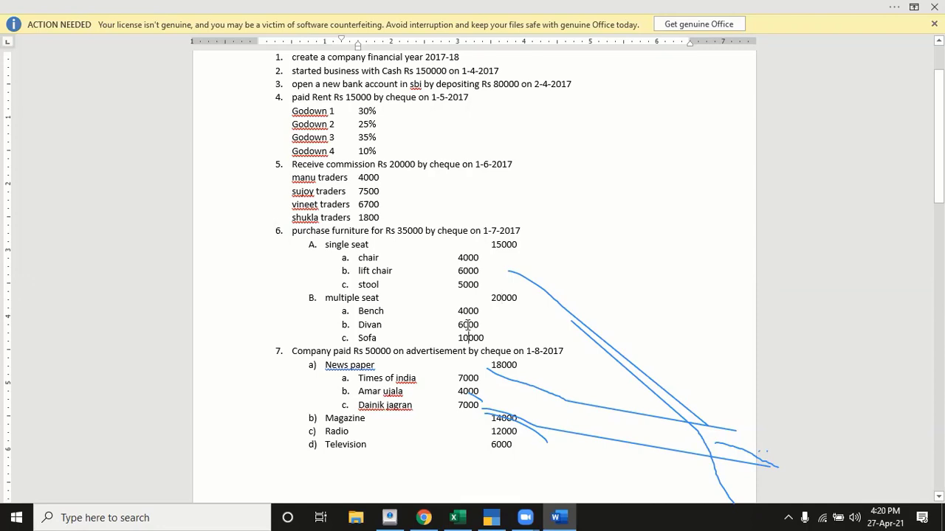
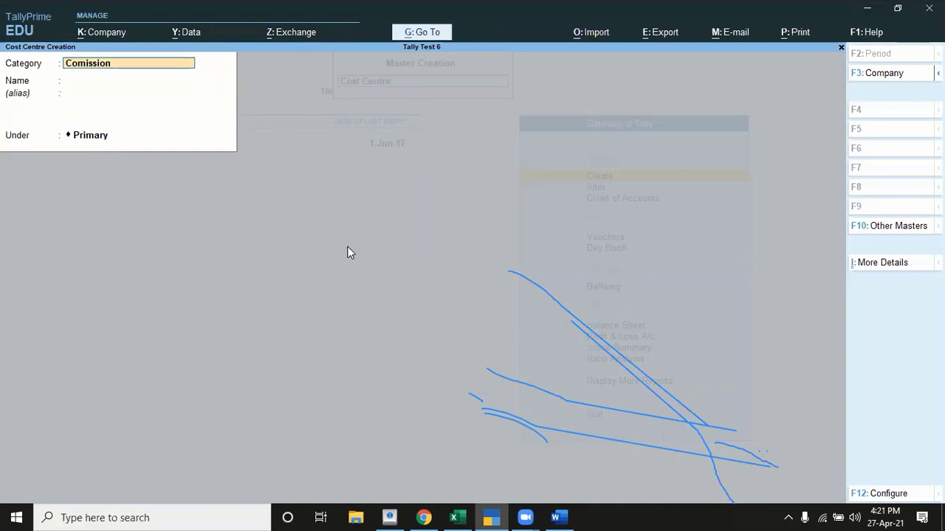
Select the Furniture category, check the first group name in the Word document, and create the cost centre Single Seat under Primary.
key("Down")
key("Down")
key("Down")
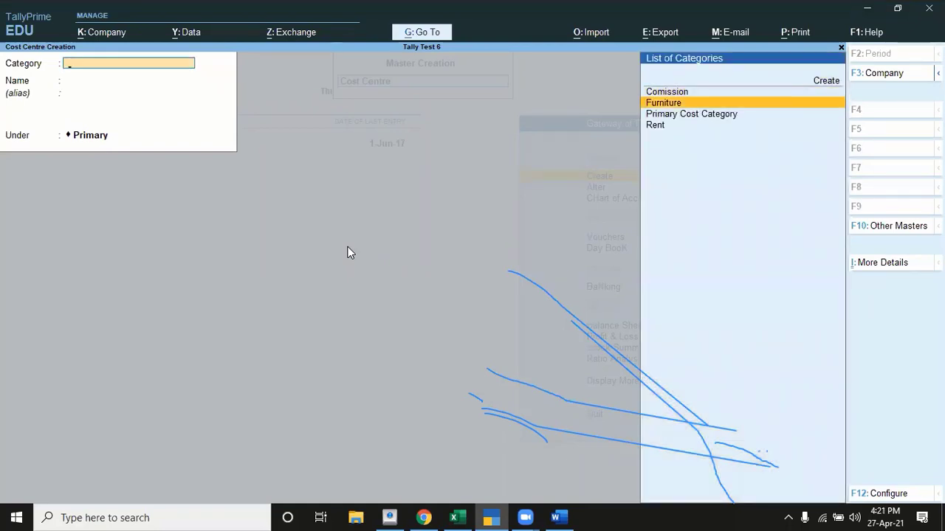
key("Return")
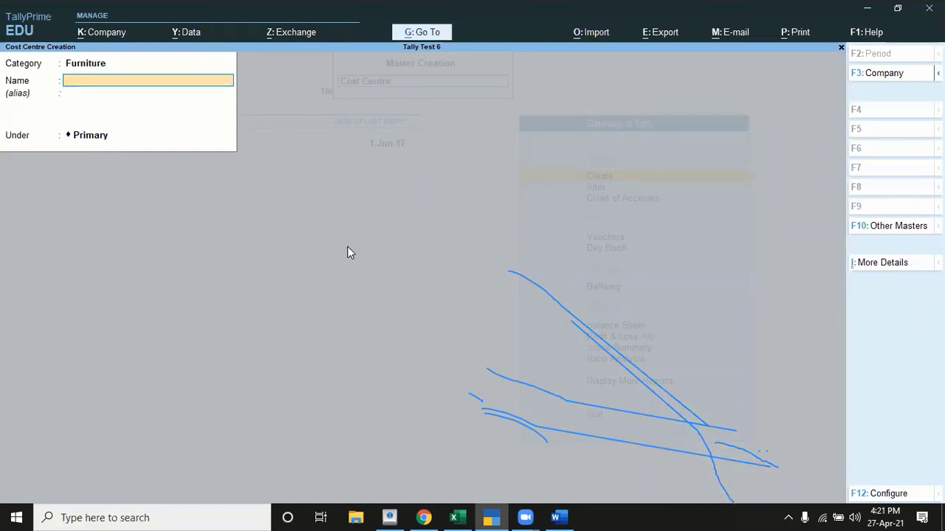
key("alt")
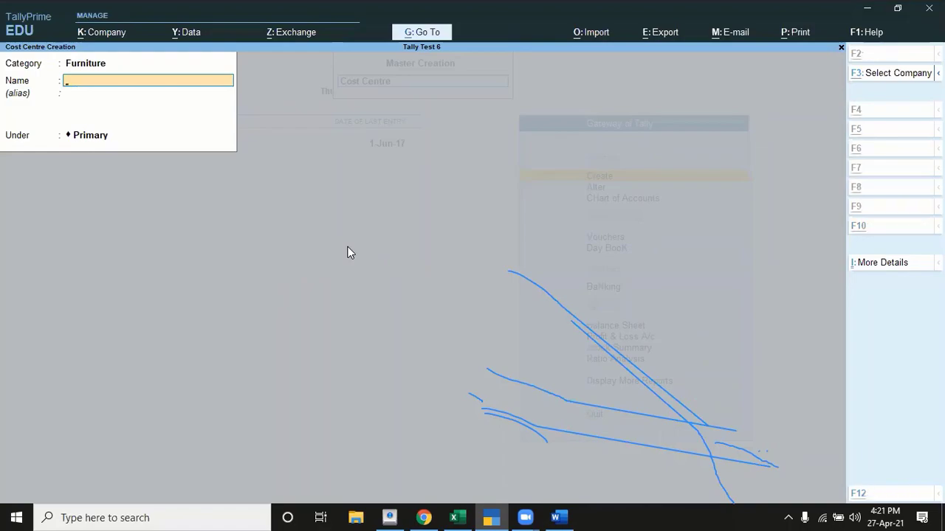
key("alt+Tab")
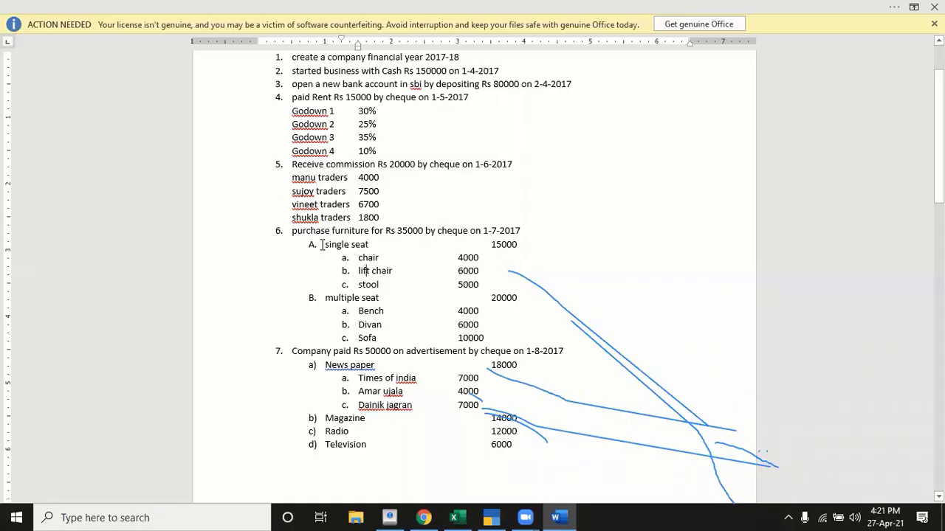
key("alt+Tab")
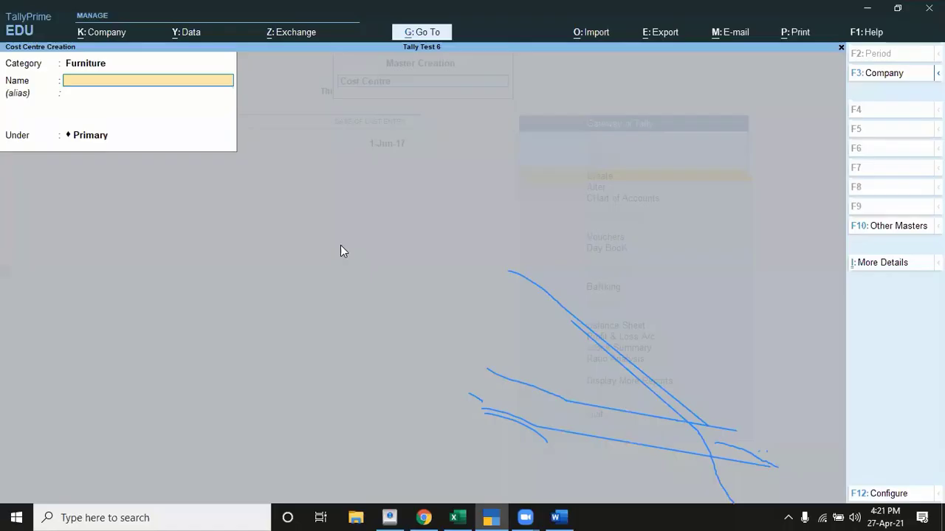
type("Single Seat")
key("Return")
key("Return")
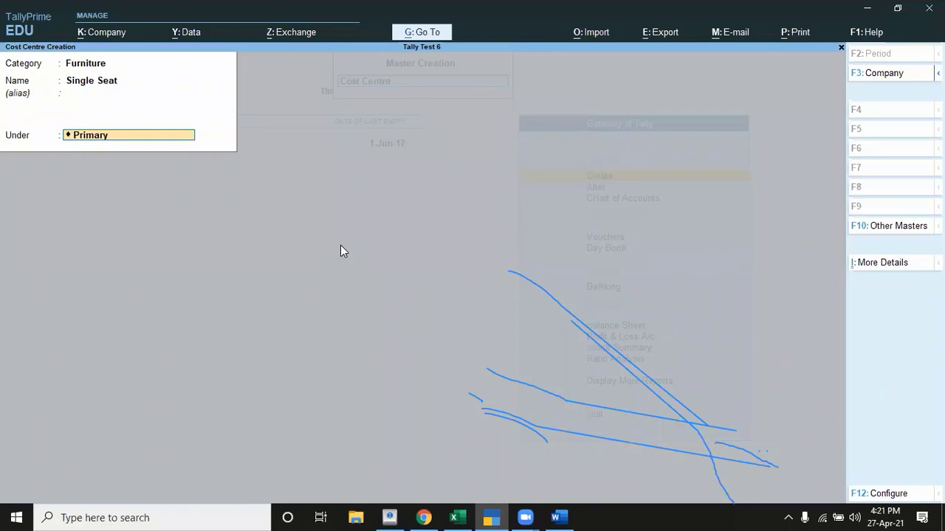
key("Return")
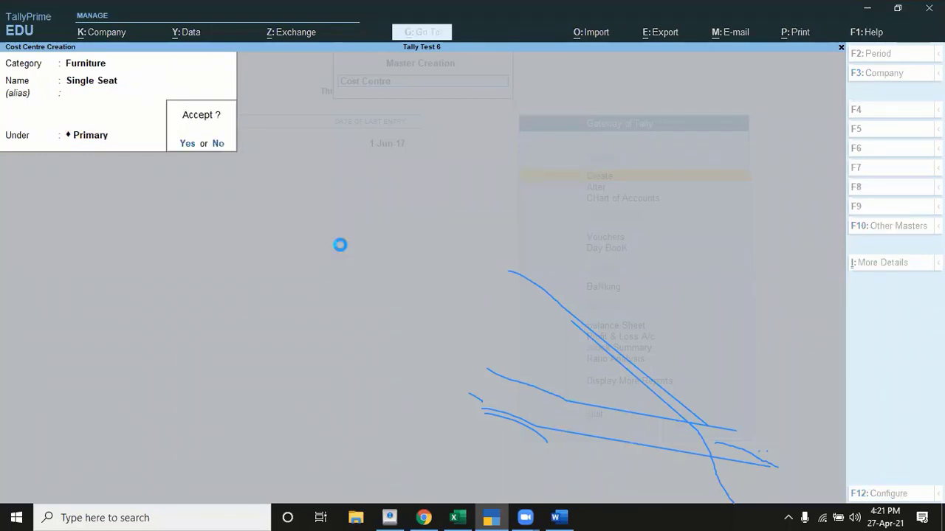
key("Return")
Check the first single seat item in the Word document and create the Furniture cost centre Chair under Single Seat.
key("alt+Tab")
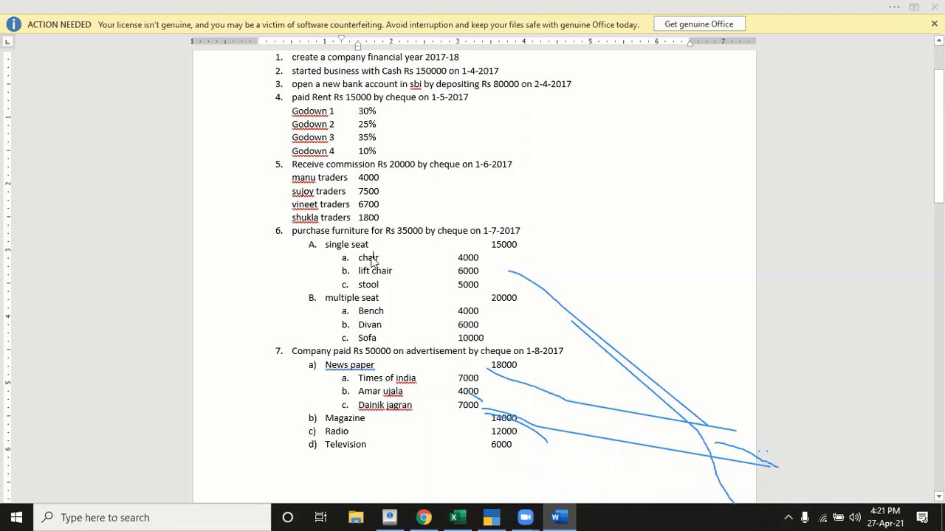
key("alt+Tab")
type("Chair")
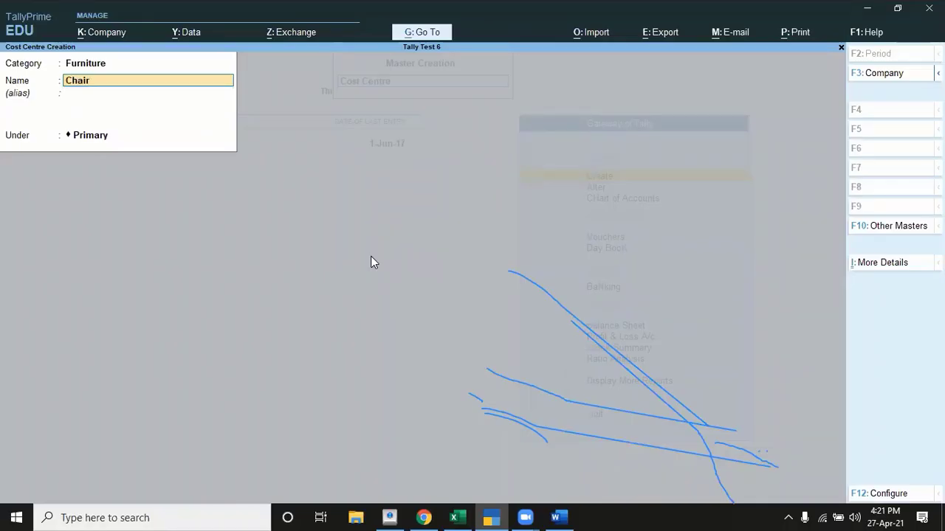
key("Return")
key("Return")
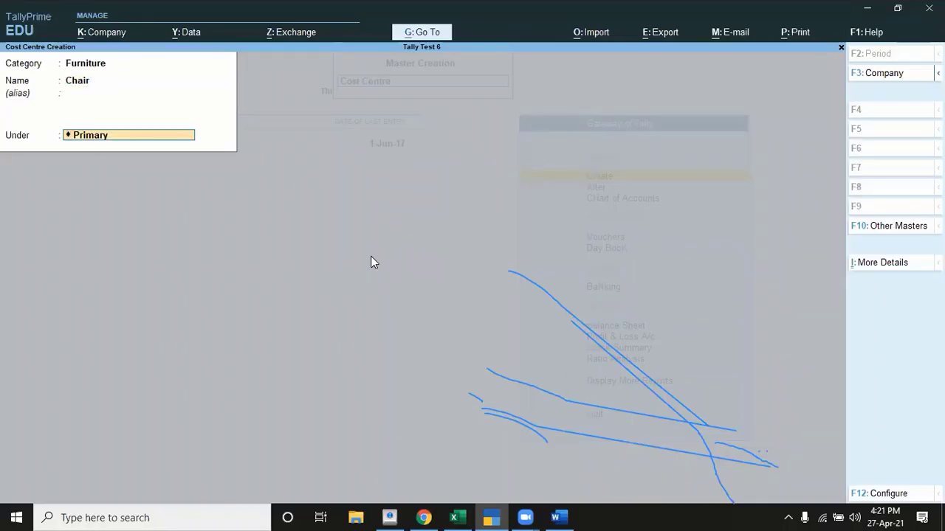
key("BackSpace")
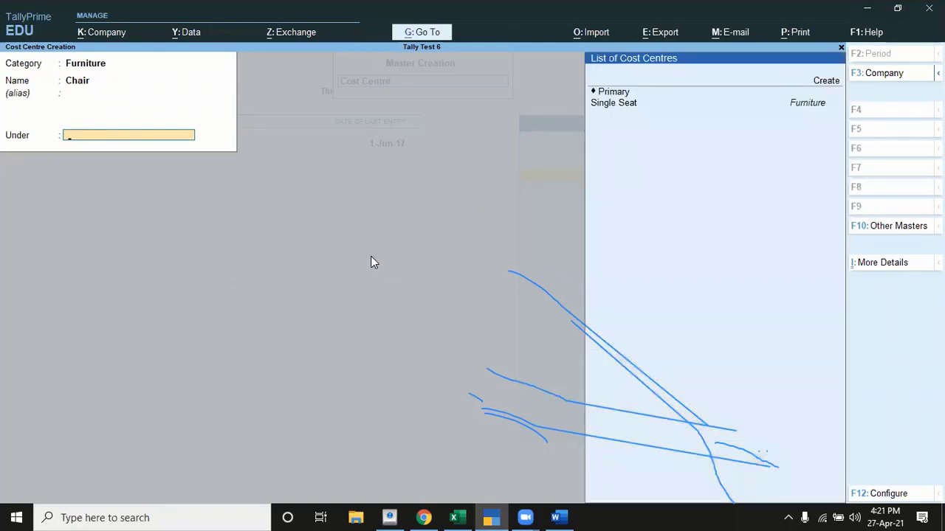
key("Down")
key("Down")
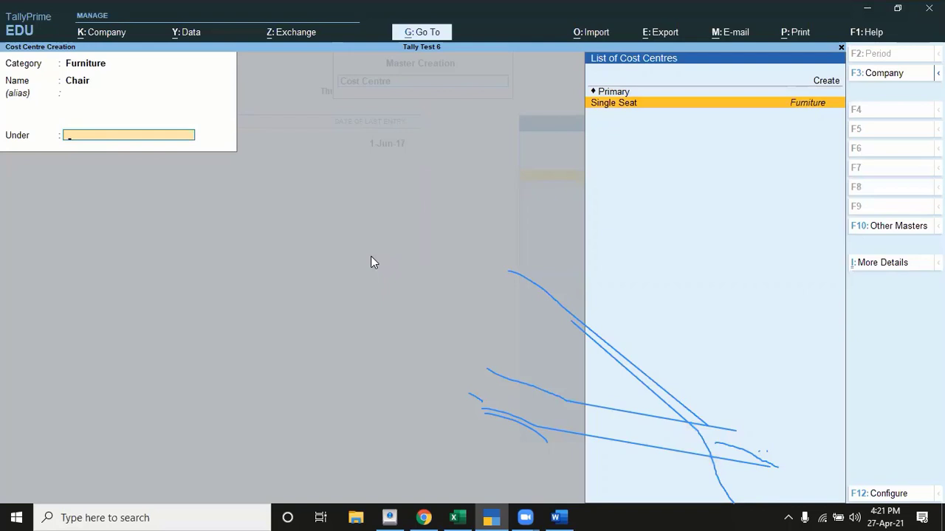
key("Return")
key("Return")
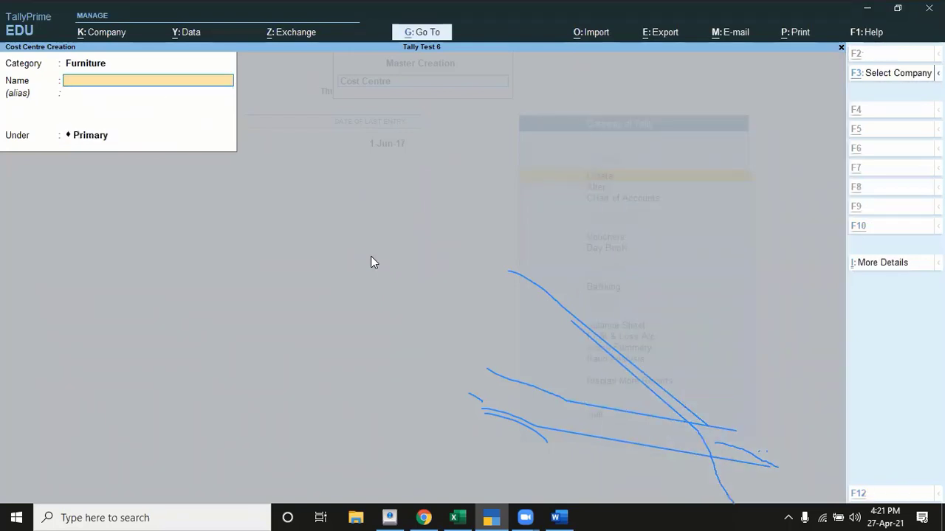
Check the second single seat item in the Word document and create the Furniture cost centre Lift Chair under Single Seat.
key("alt+Tab")
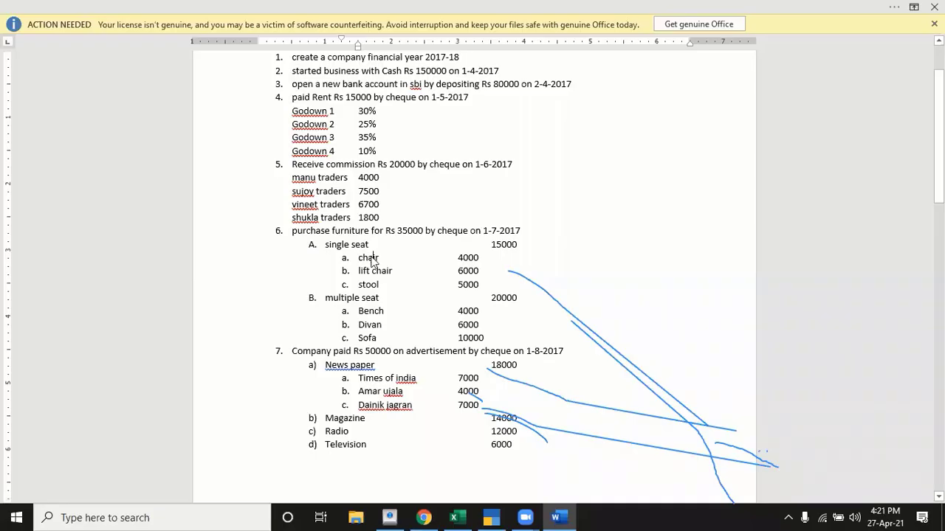
key("alt+Tab")
type("Lift Chari")
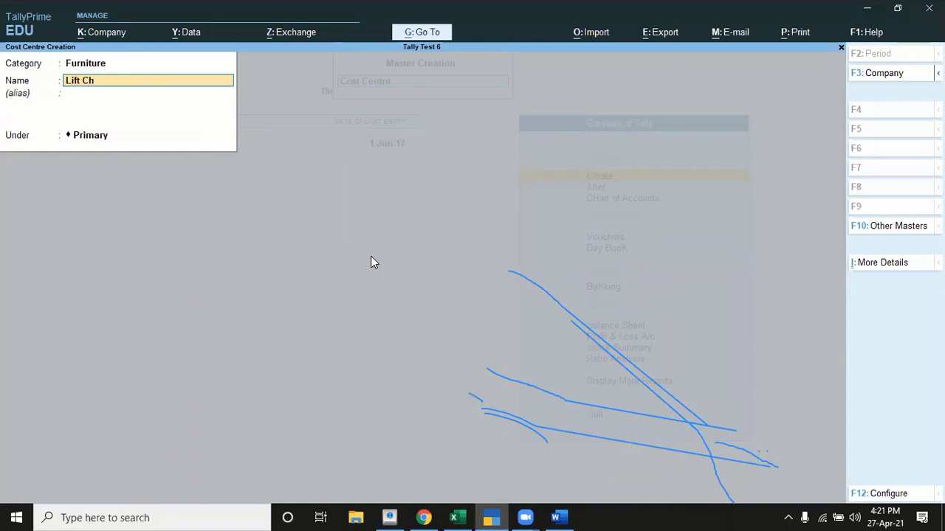
key("BackSpace")
key("BackSpace")
key("Return")
key("Return")
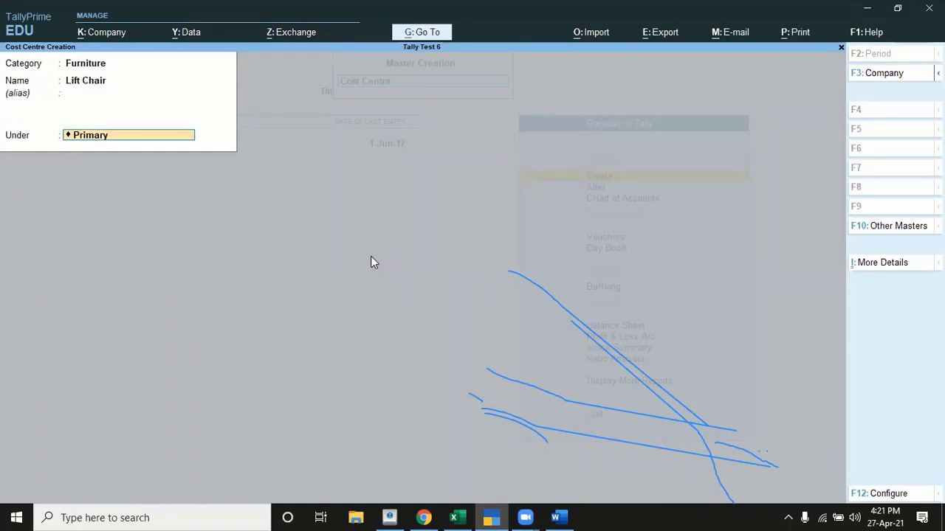
key("BackSpace")
key("Down")
key("Down")
key("Down")
key("Down")
key("Return")
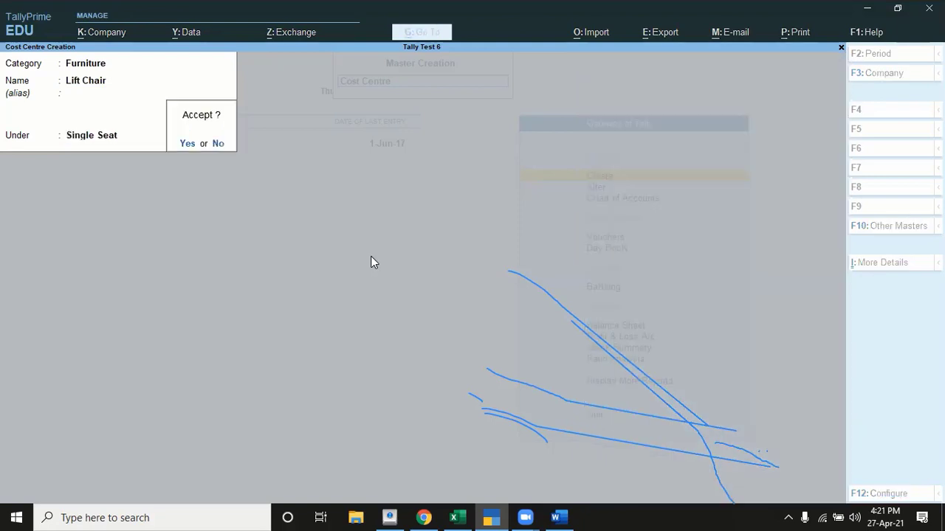
key("Return")
Check the third single seat item in the Word document and create the Furniture cost centre Stool under Single Seat.
key("alt+Tab")
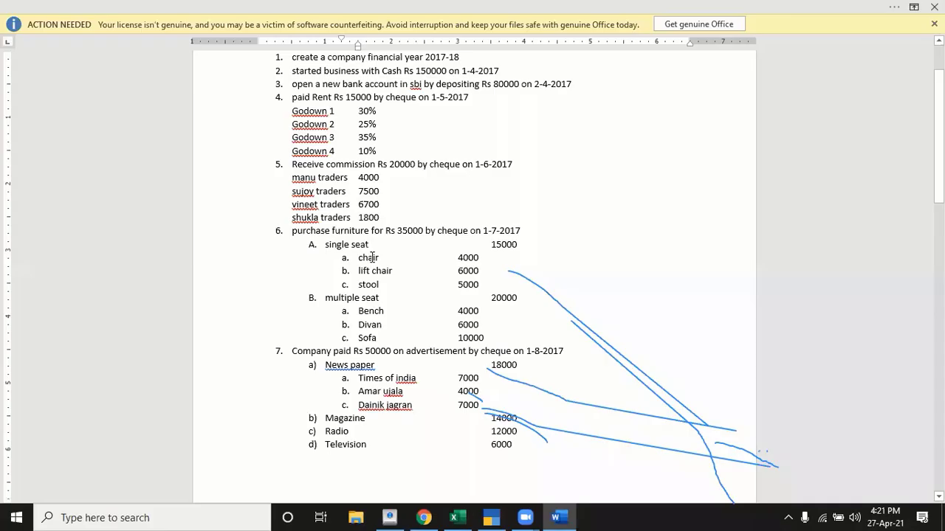
key("alt+Tab")
type("Stoo")
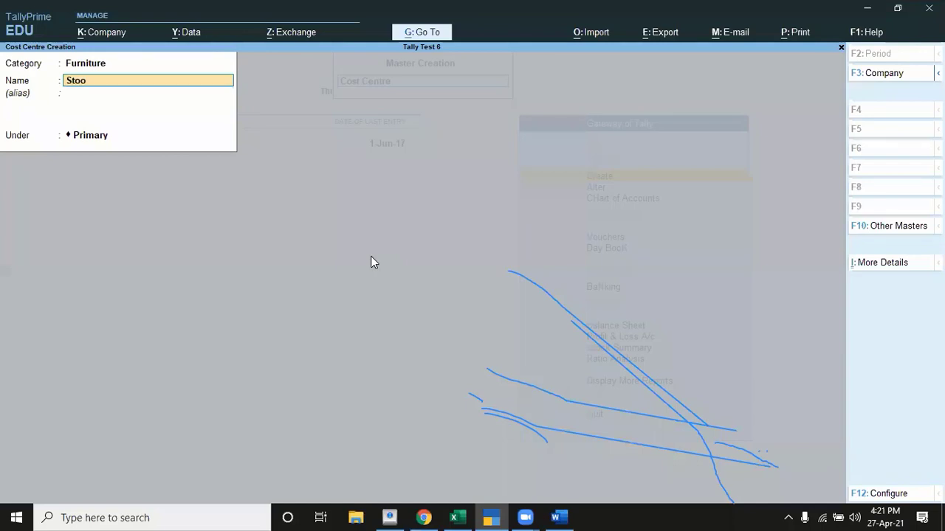
key("Return")
key("Return")
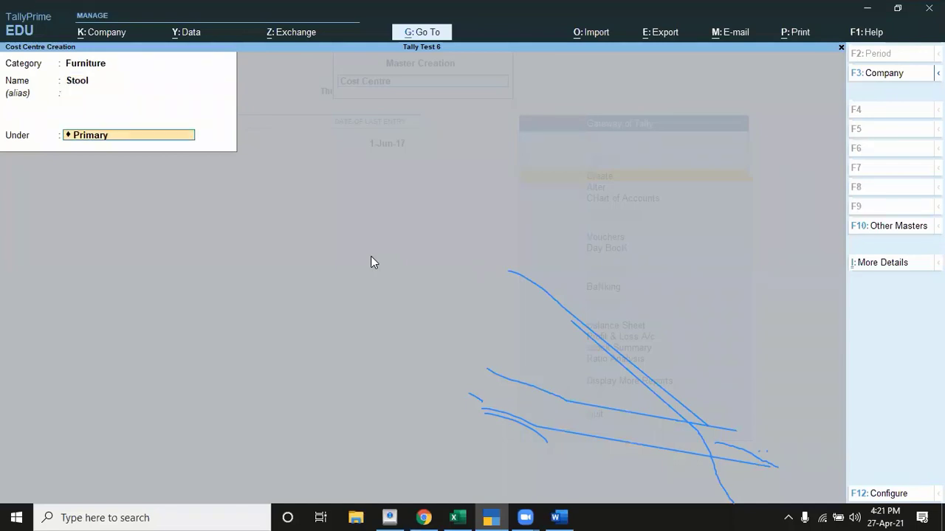
key("Down")
key("Down")
key("Down")
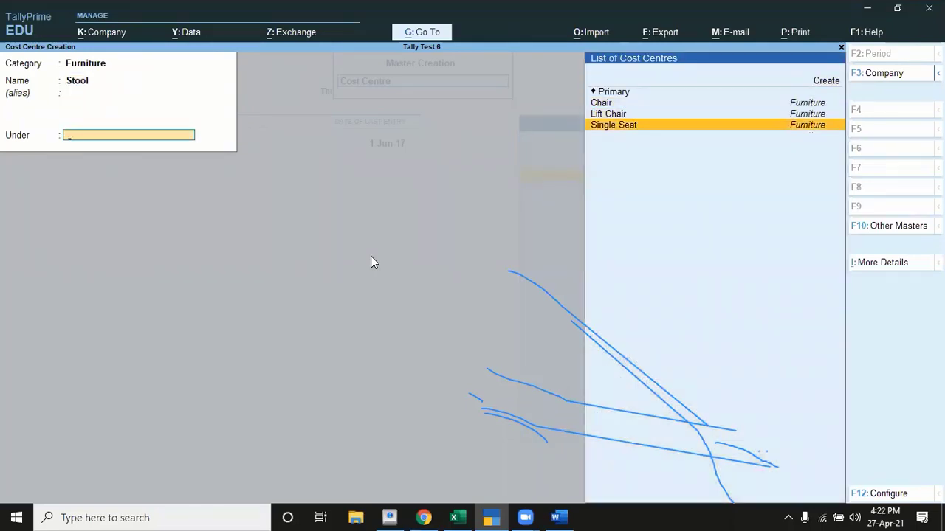
key("Return")
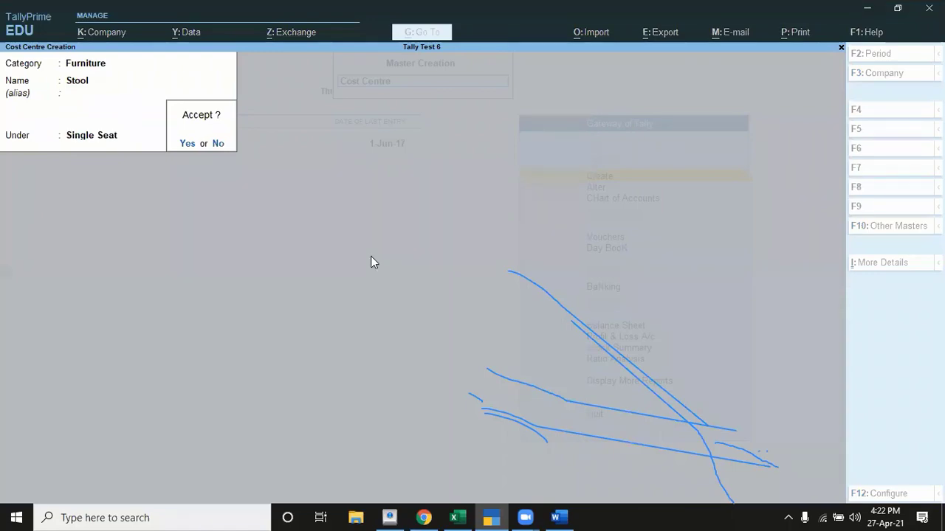
key("Return")
Check the second furniture group in the Word document and create the Furniture cost centre Multiple Seat under Primary.
key("alt+Tab")
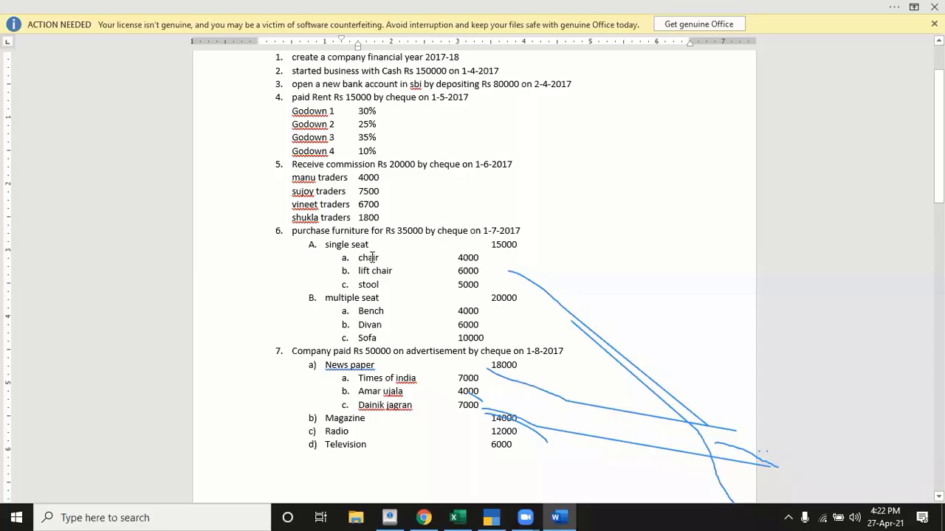
left_click(333, 298)
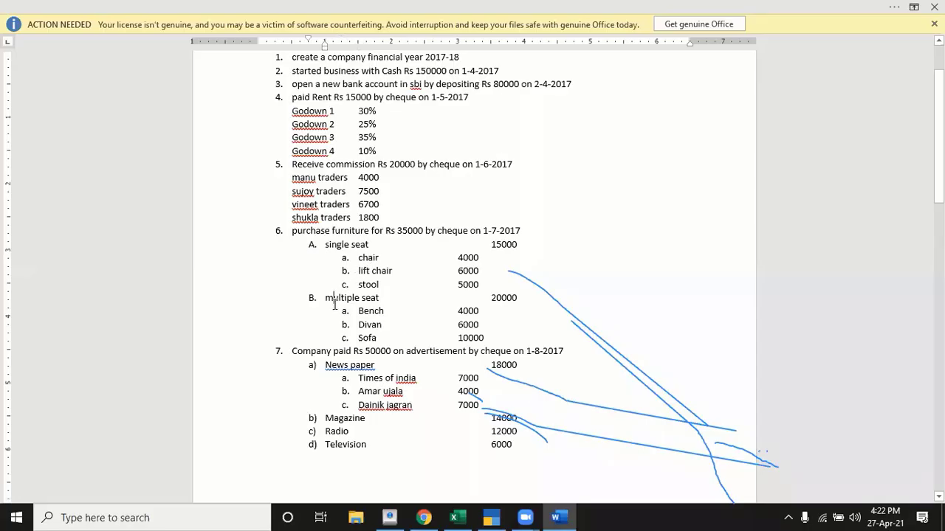
left_click(336, 247)
key("alt+Tab")
type("Mul")
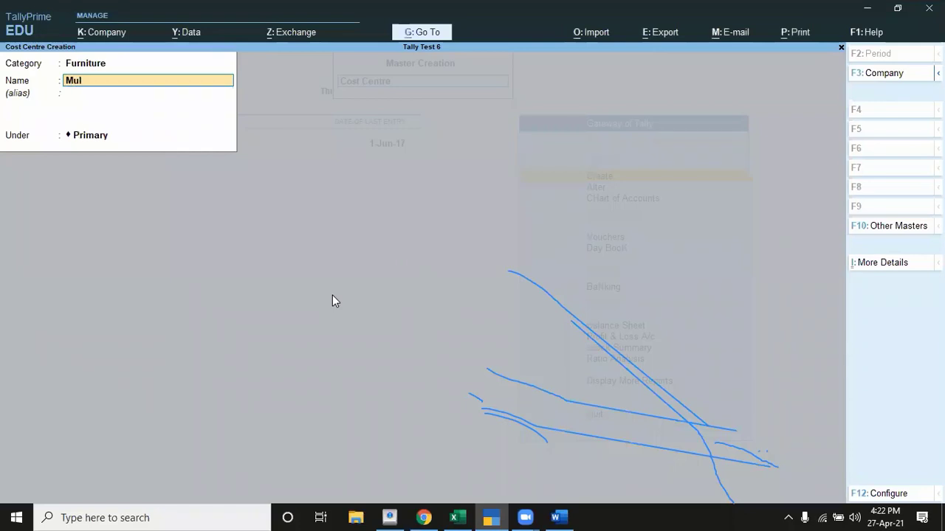
type("tiple Sea")
key("Return")
key("Return")
key("Return")
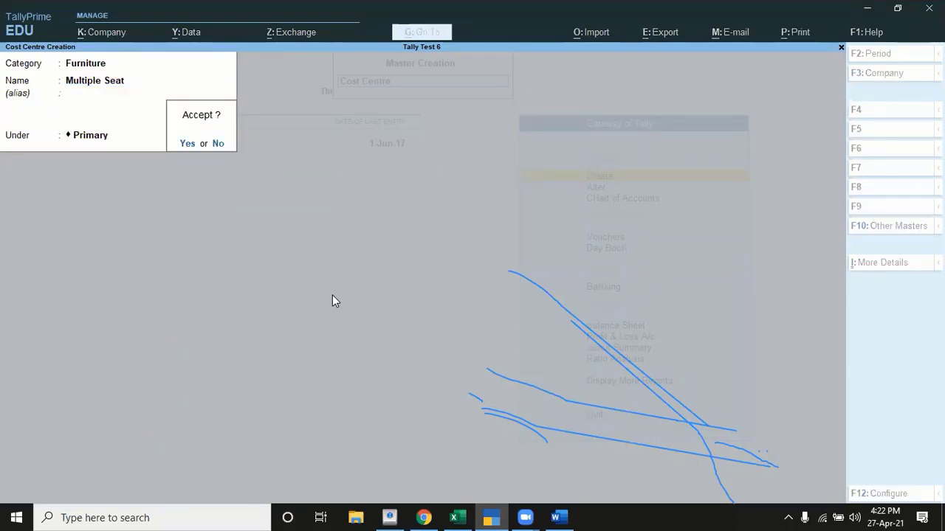
key("Return")
Check the first multiple seat item in the Word document and create the Furniture cost centre Bench under Multiple Seat.
key("alt+Tab")
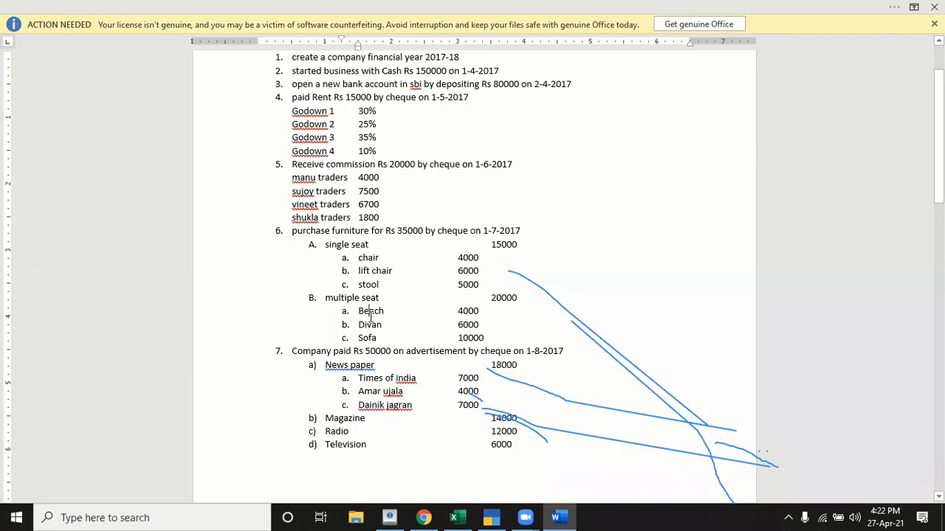
key("alt+Tab")
type("Bench")
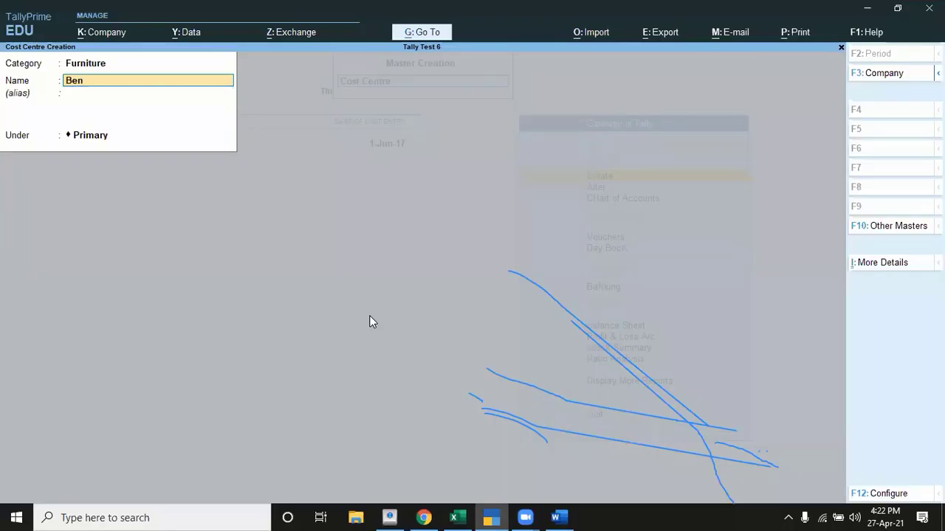
key("Return")
key("Return")
key("Up")
key("Down")
key("Down")
key("Down")
key("Down")
key("Return")
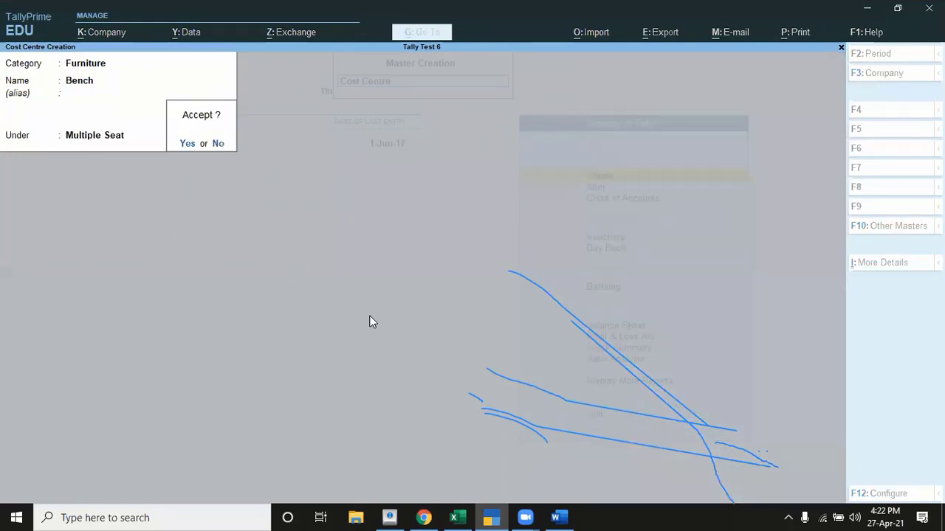
key("Return")
Create the Furniture cost centre Divan under Multiple Seat.
type("Divan")
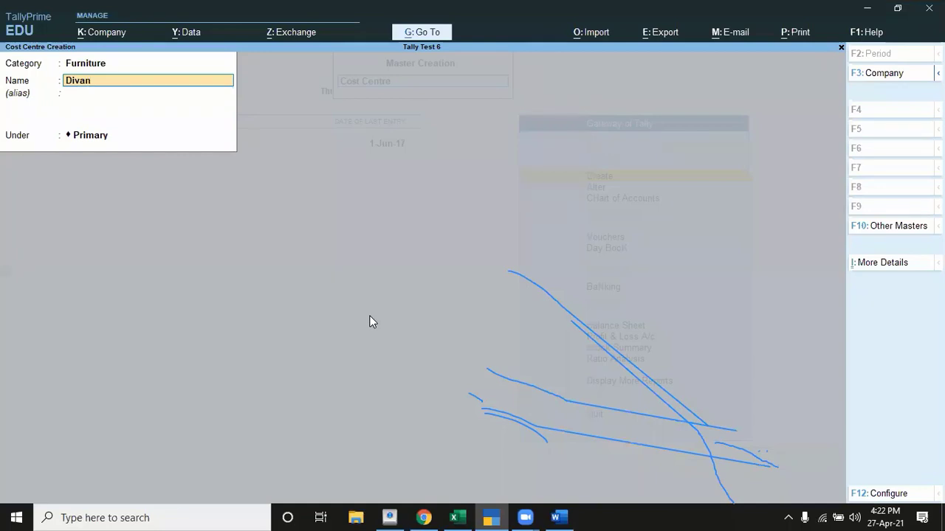
key("Return")
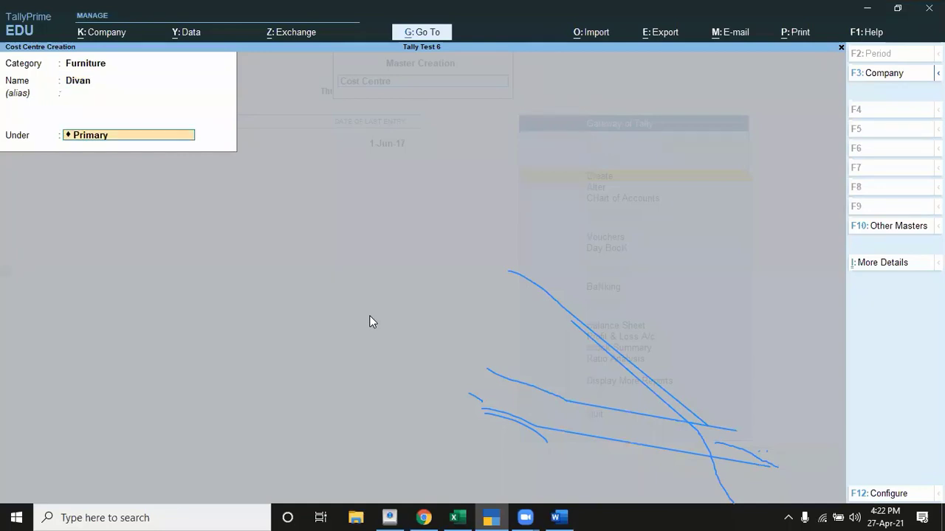
key("Return")
key("Escape")
key("Up")
key("Down")
key("Down")
key("Down")
key("Down")
key("Down")
key("Return")
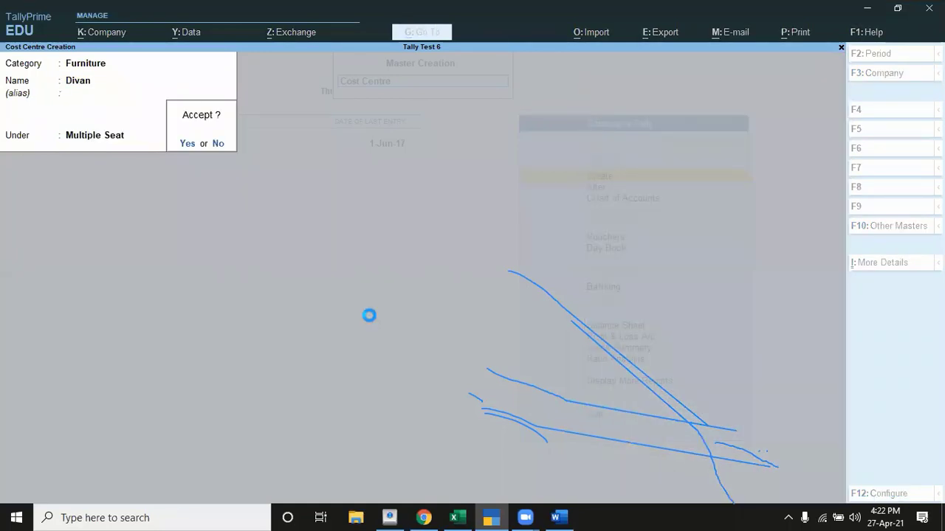
key("Return")
Create the Furniture cost centre Sofa under Multiple Seat and leave cost centre creation.
type("Sofa")
key("Return")
key("Return")
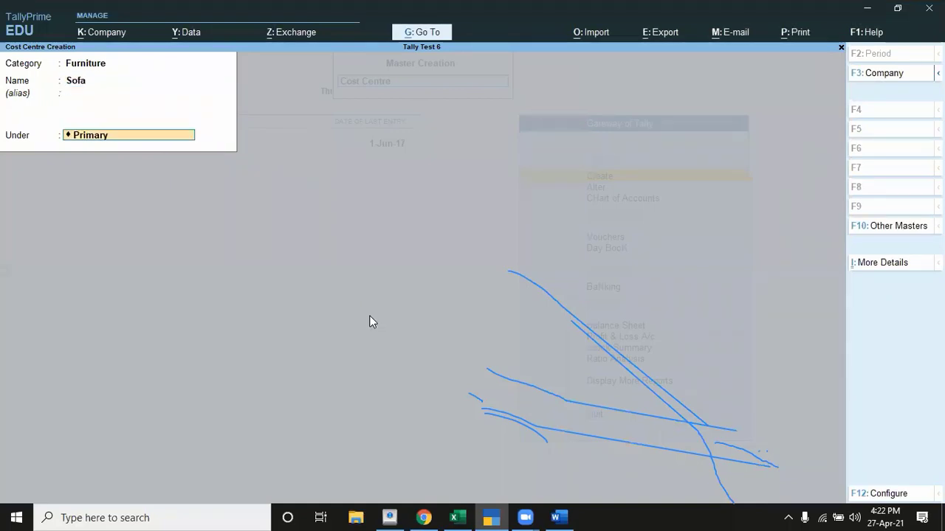
key("Down")
key("Down")
key("Down")
key("Down")
key("Down")
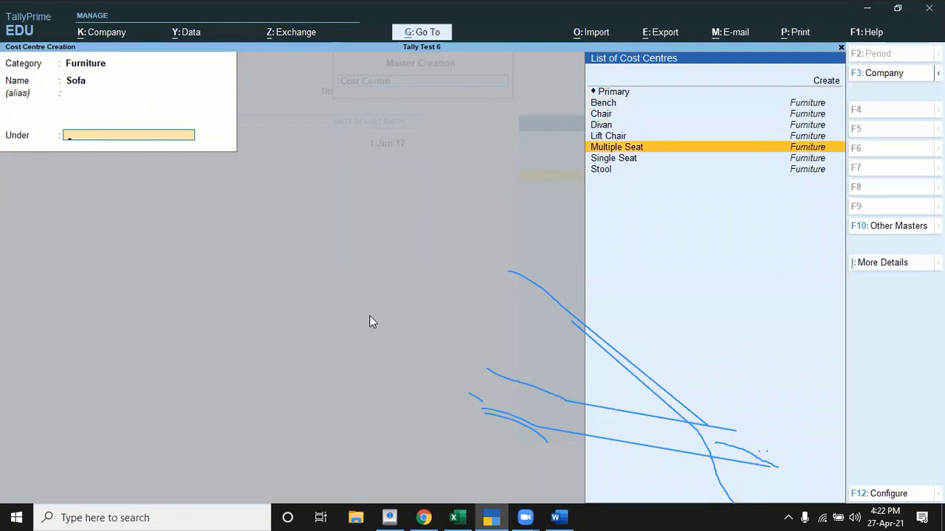
key("Return")
key("Return")
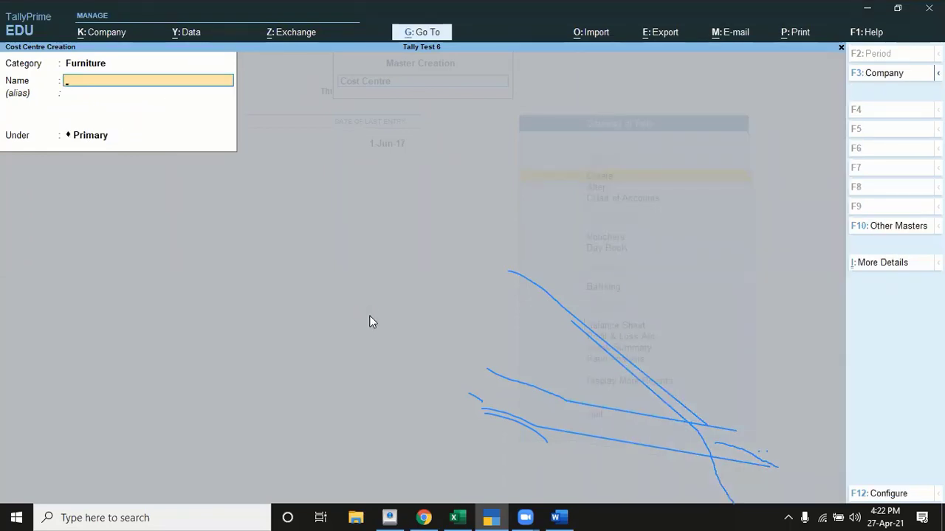
key("Escape")
Check the furniture entry in the Word document and create the ledger Funiture under Fixed Assets with cost centres applicable.
key("alt+Tab")
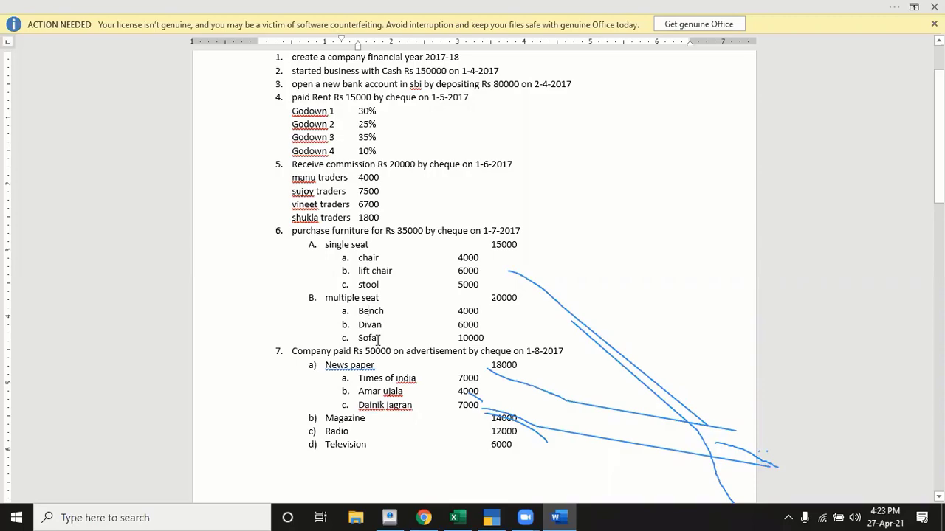
key("alt+Tab")
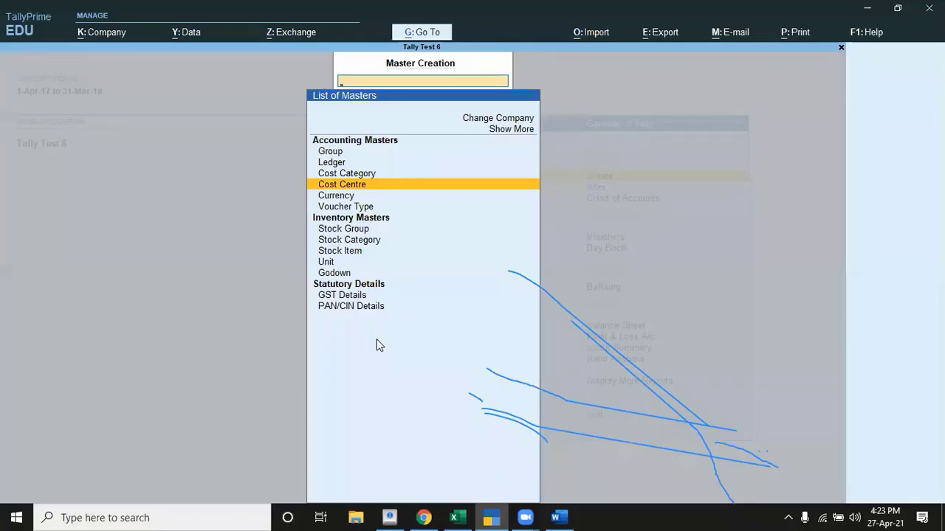
key("Escape")
key("Return")
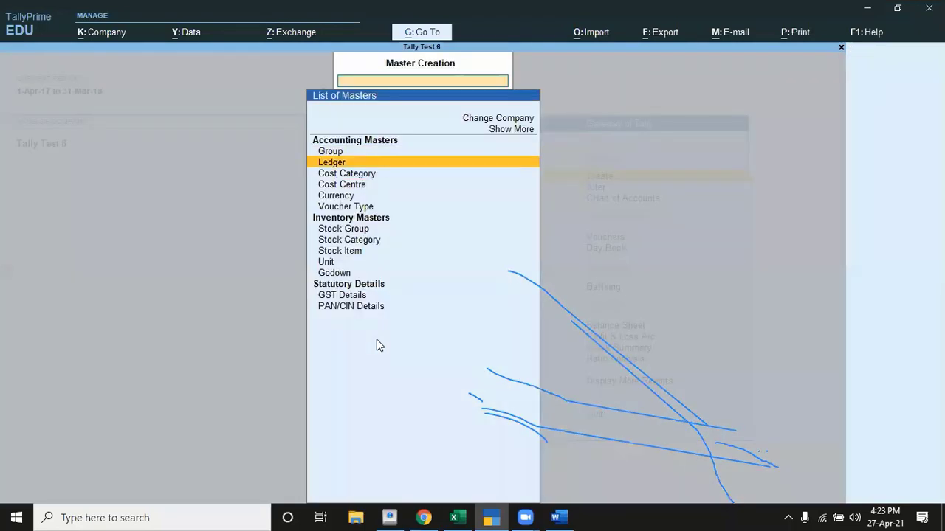
key("Return")
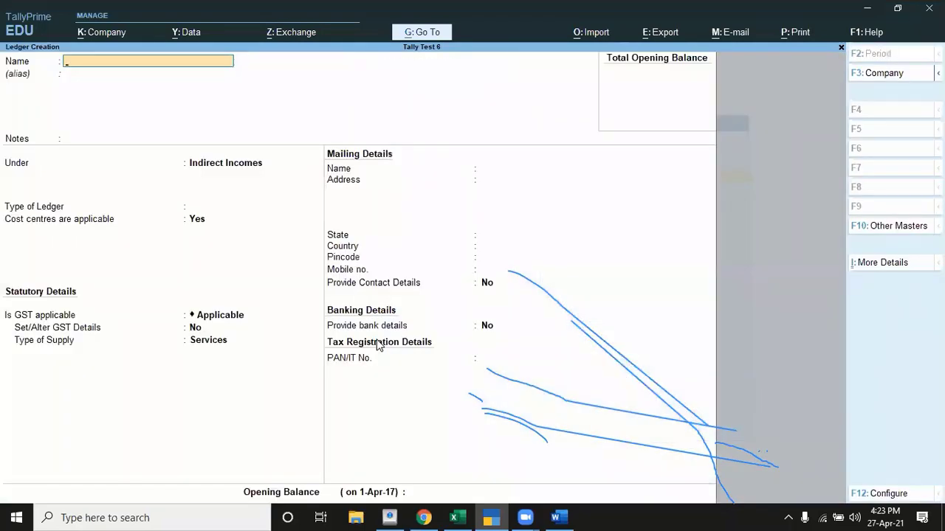
type("Funiture")
key("Return")
key("Return")
key("Return")
type("F")
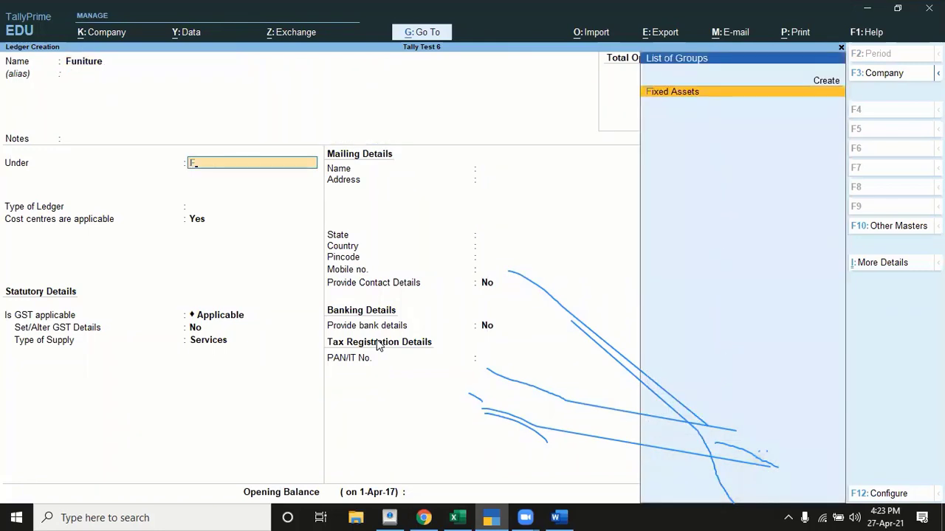
key("Return")
type("y")
key("Return")
key("Return")
key("Return")
key("Return")
key("Return")
key("Return")
key("Return")
key("Return")
key("Return")
key("Return")
key("Return")
key("Return")
key("Return")
key("Return")
key("Escape")
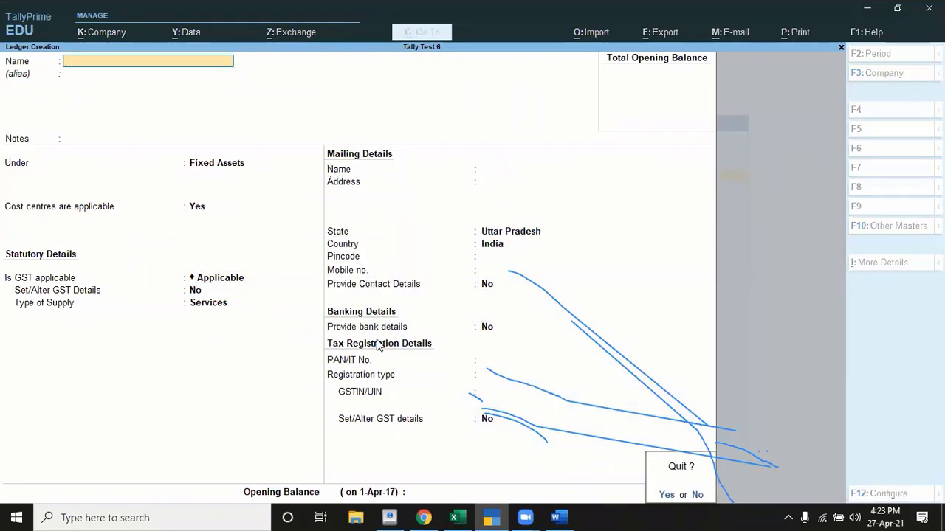
key("Return")
key("Escape")
Start a payment voucher and, after checking the furniture purchase date in the Word document, date it 1-7-2017.
key("Down")
key("Down")
key("Down")
key("Down")
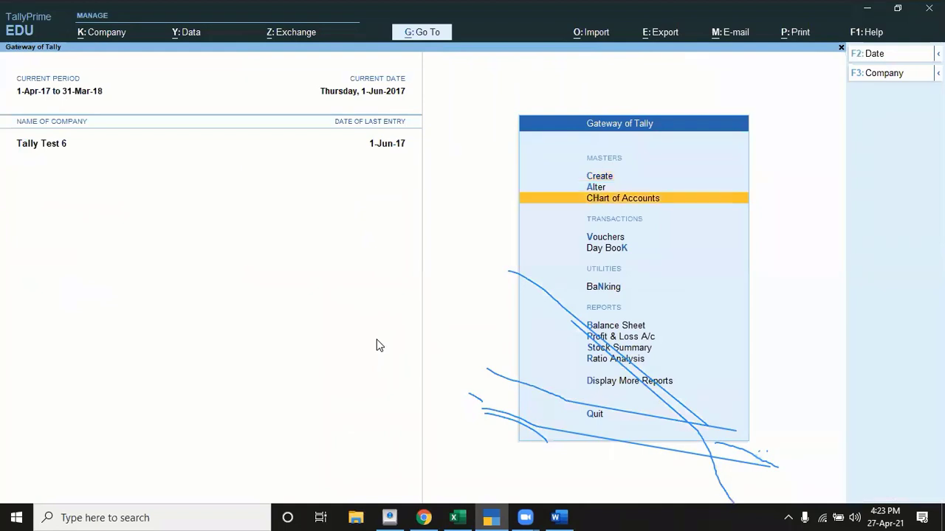
key("Up")
key("Return")
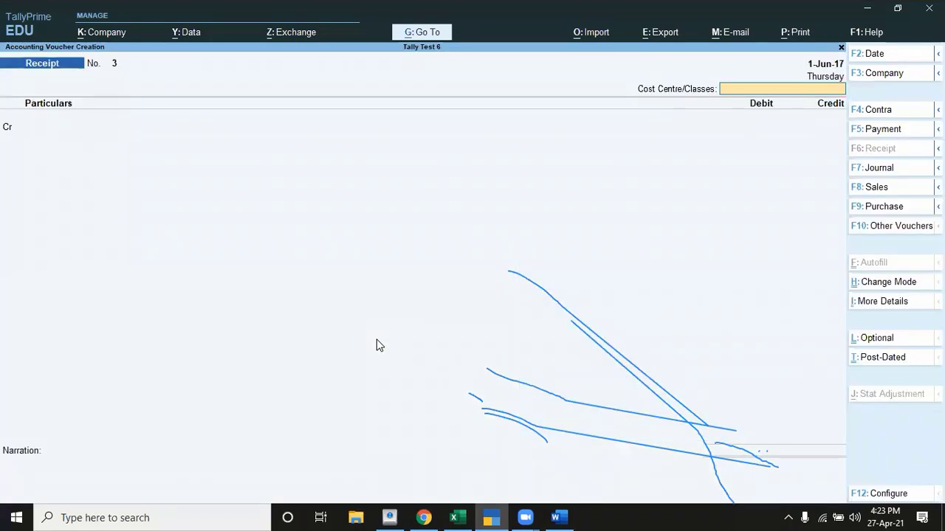
key("F4")
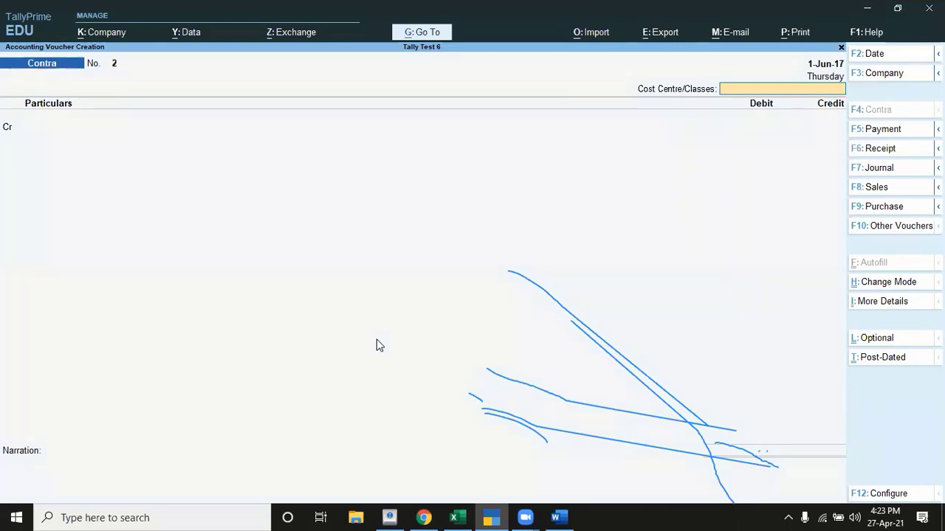
key("F5")
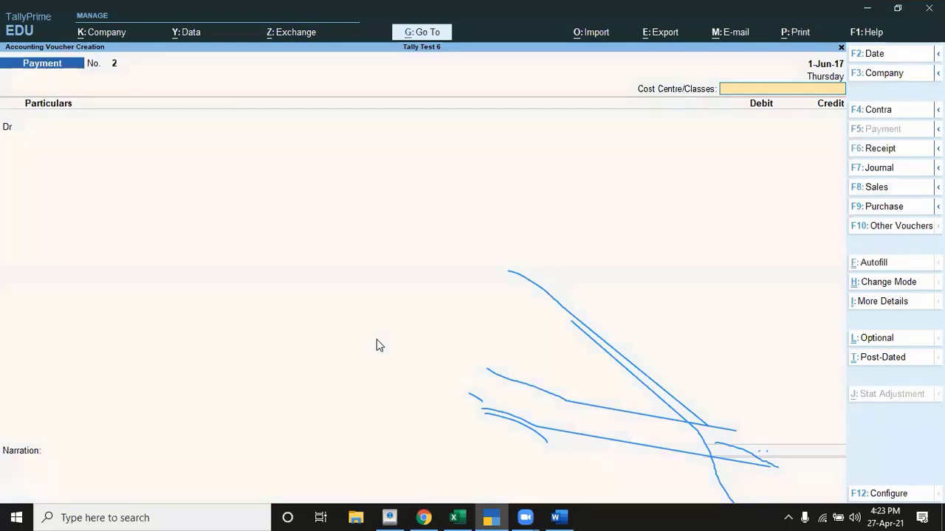
key("alt+Tab")
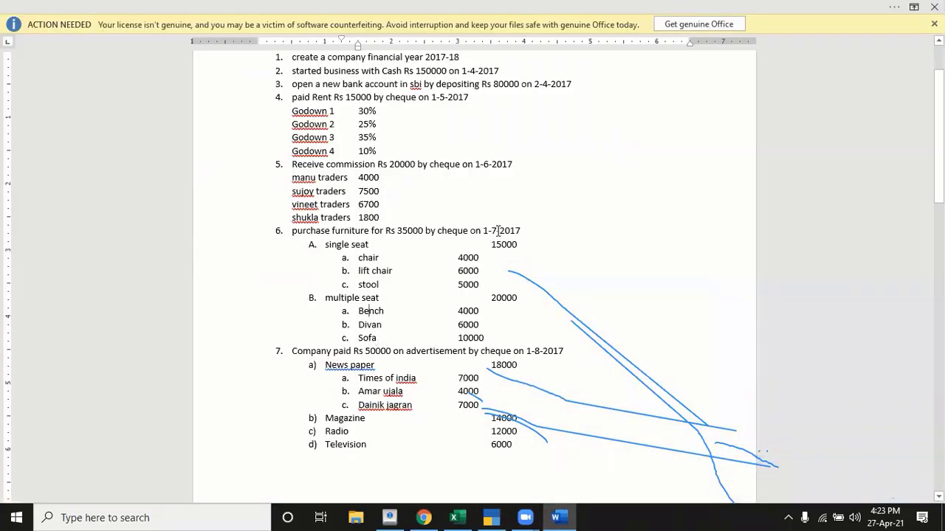
key("alt+Tab")
key("F2")
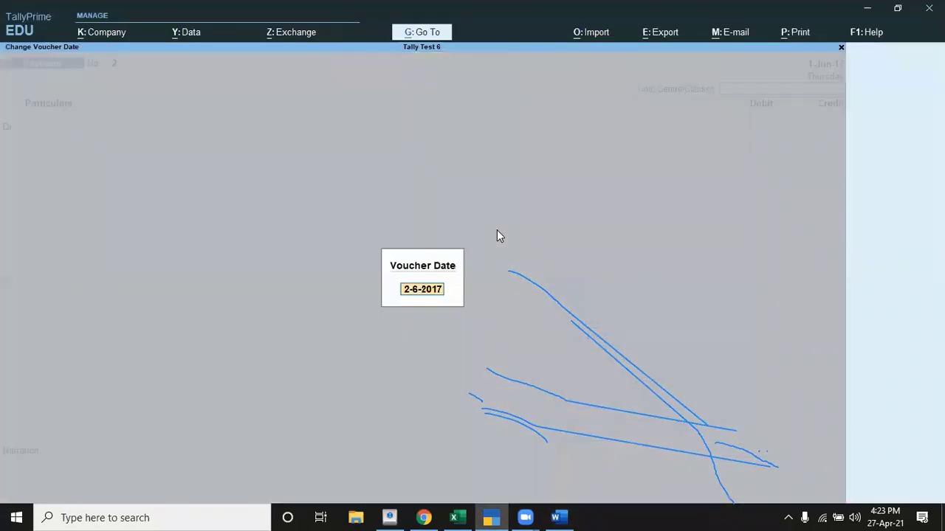
type("1-7")
key("Return")
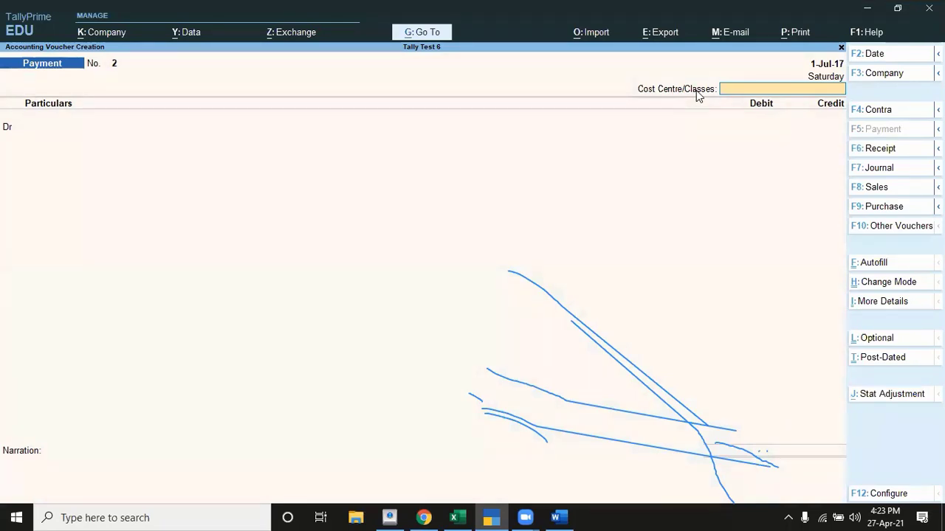
Debit the Funiture ledger with the 35000 given in the Word document and choose Furniture as the cost category.
key("Return")
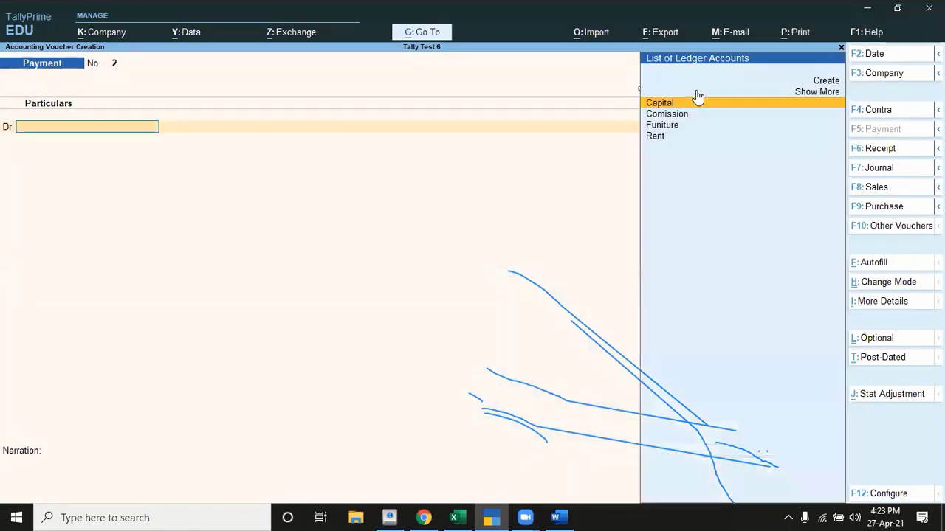
type("s")
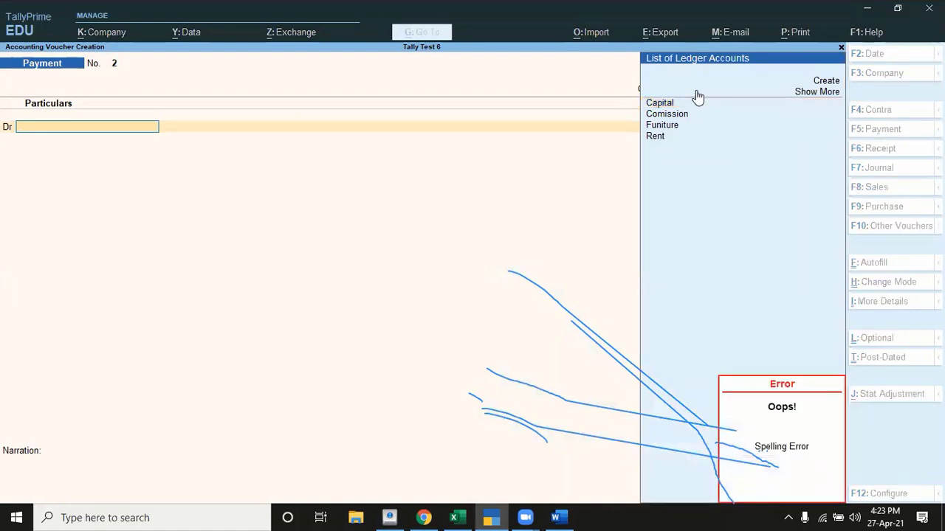
key("Down")
key("Down")
key("Down")
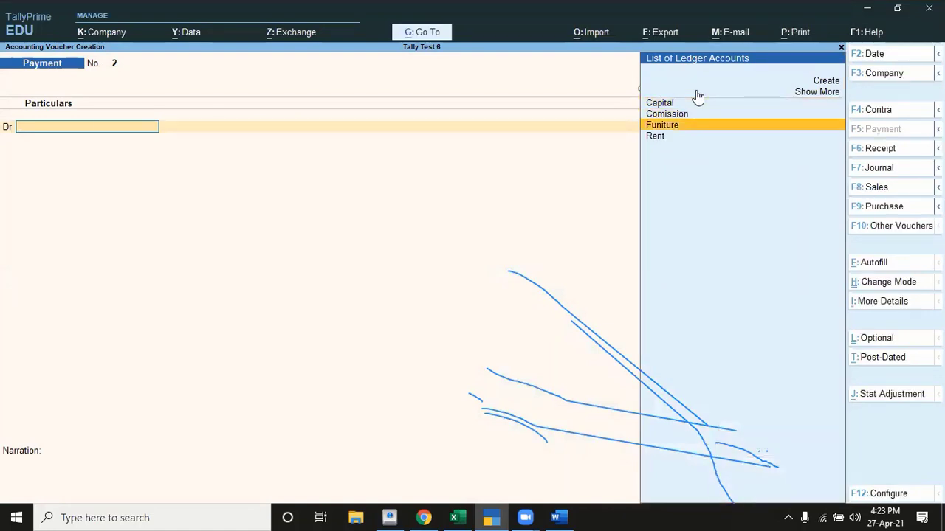
key("Return")
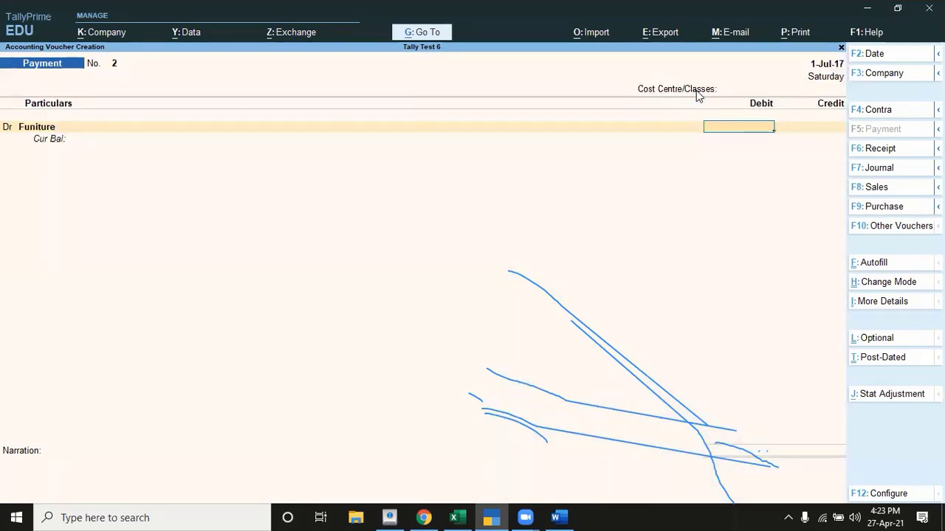
key("alt+Tab")
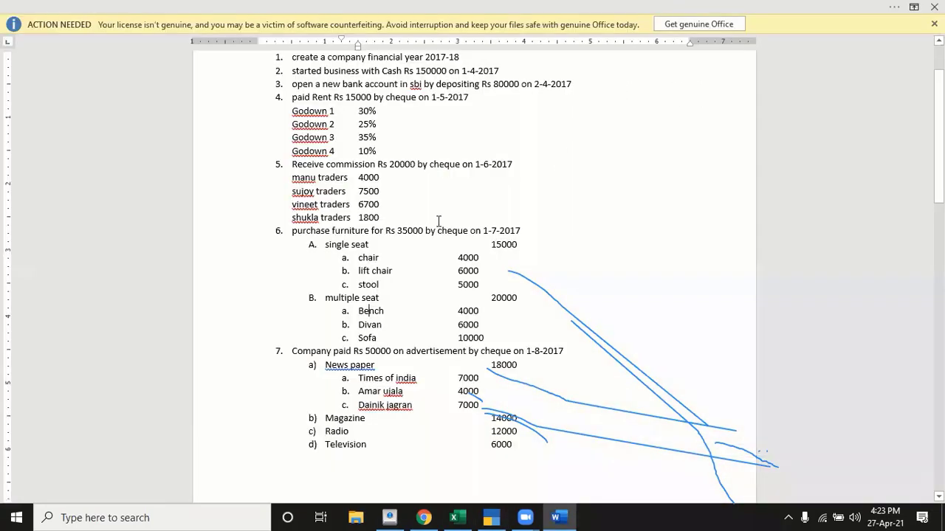
key("alt+Tab")
type("35")
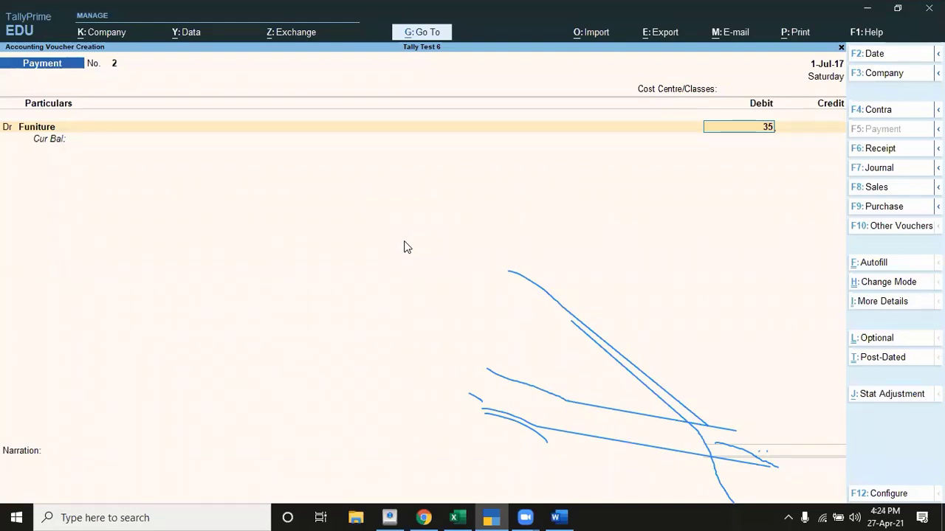
type("000")
key("Return")
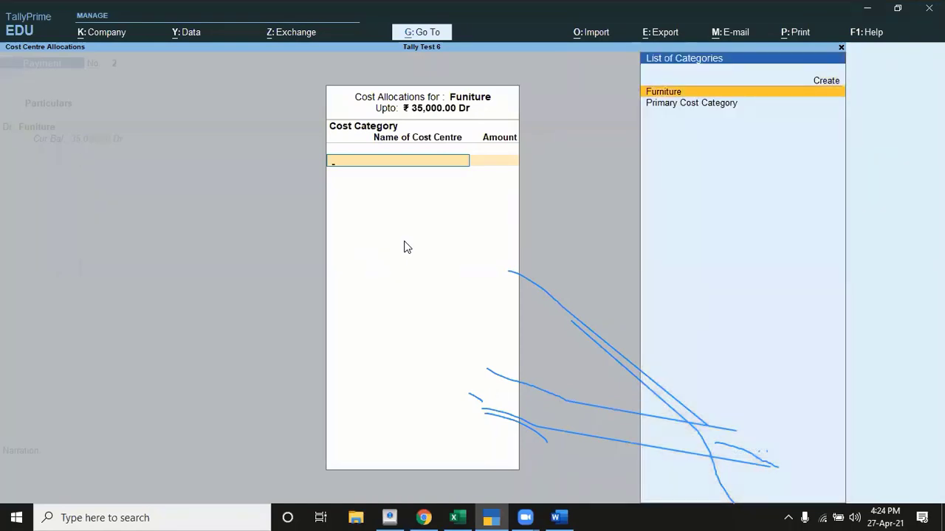
key("Return")
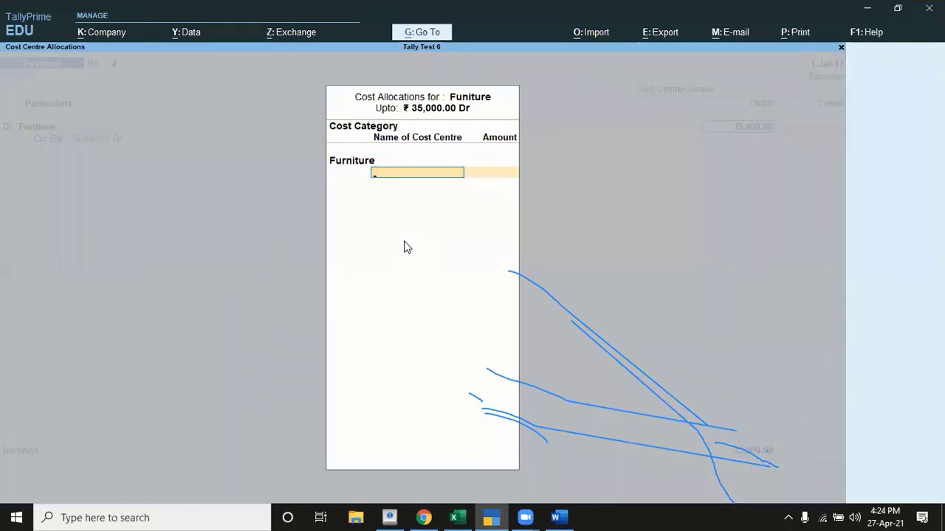
Review the single seat and multiple seat breakdown of the furniture purchase in the Word document.
key("alt+Tab")
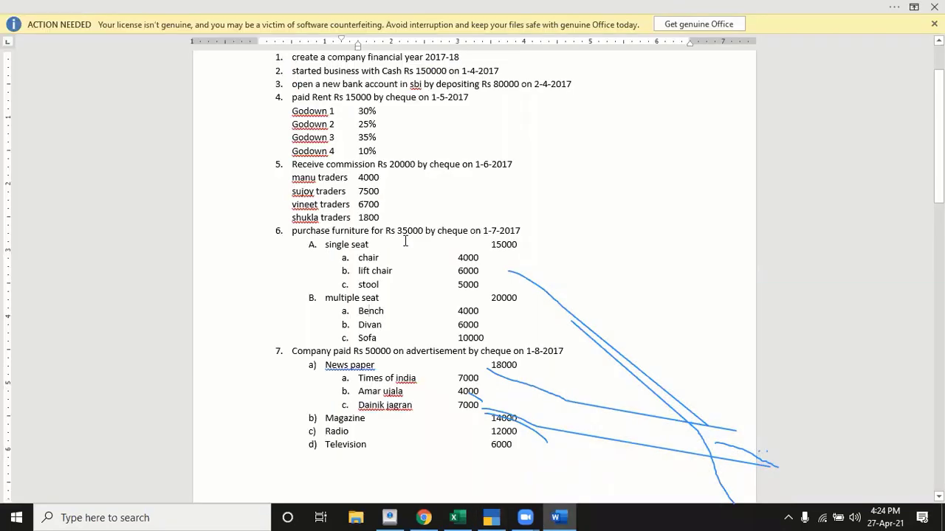
left_click(347, 245)
left_click(340, 296)
left_click(361, 246)
left_click(500, 247)
left_click(372, 258)
key("alt+Tab")
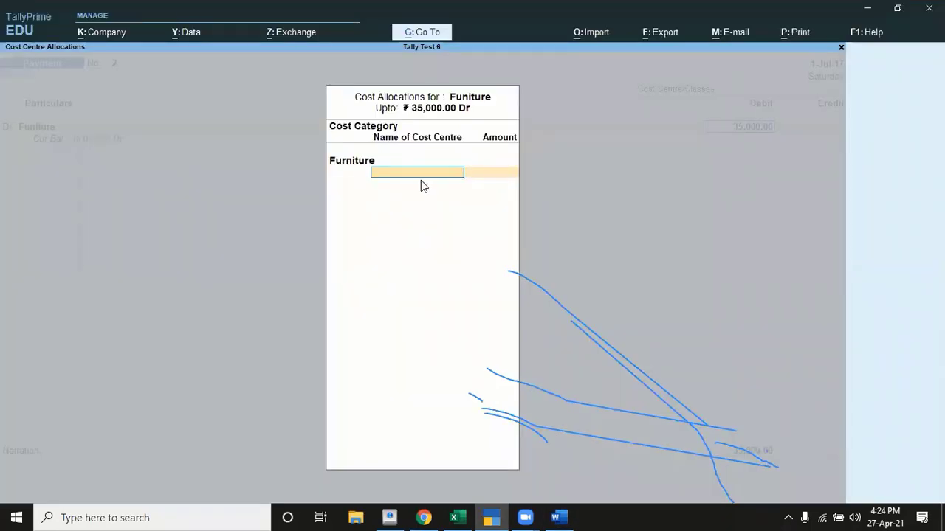
Allocate 4000 to the cost centre Chair, checking the amount in the Word document.
type("C")
key("Return")
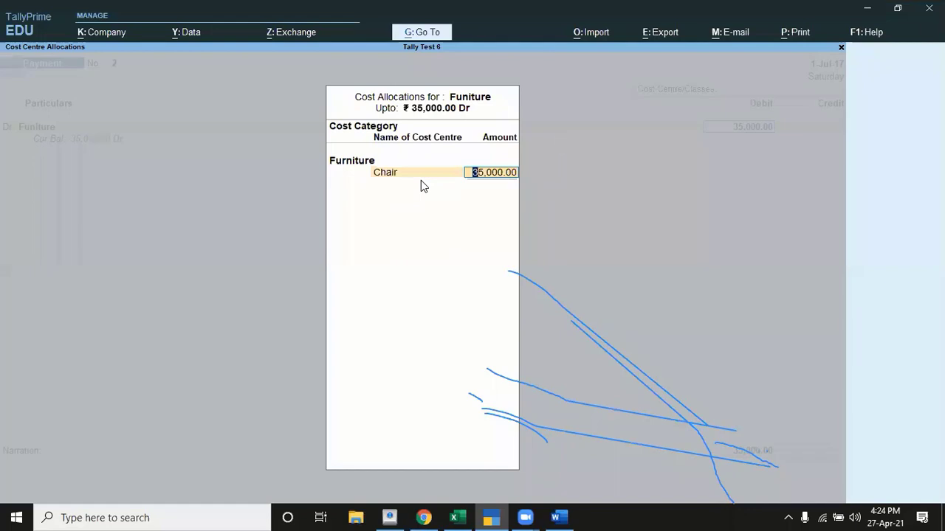
key("alt+Tab")
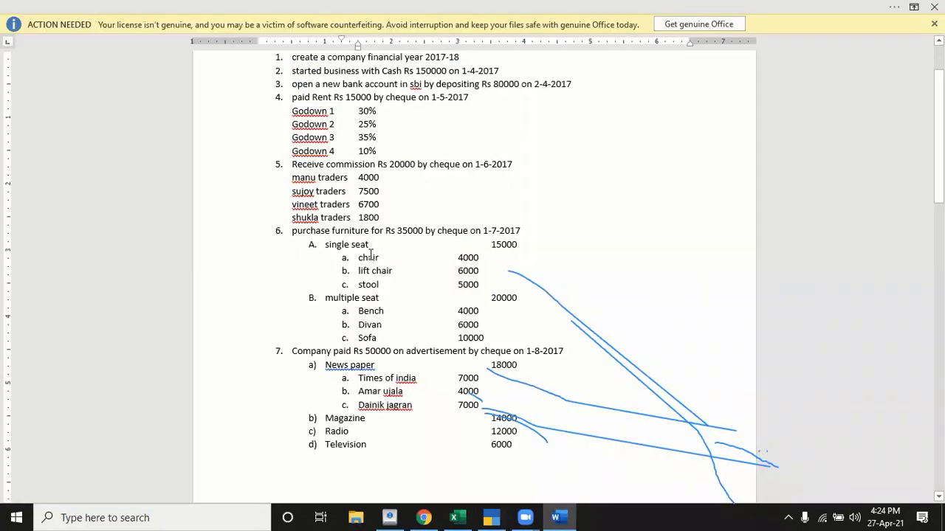
key("alt+Tab")
type("4000")
key("Return")
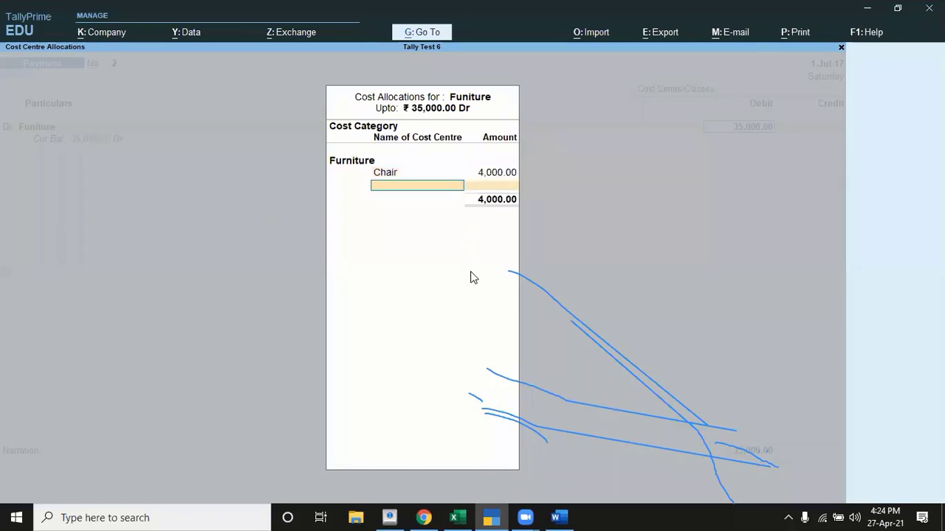
Check the second single seat item in the Word document and allocate 6000 to the cost centre Lift Chair.
key("alt+Tab")
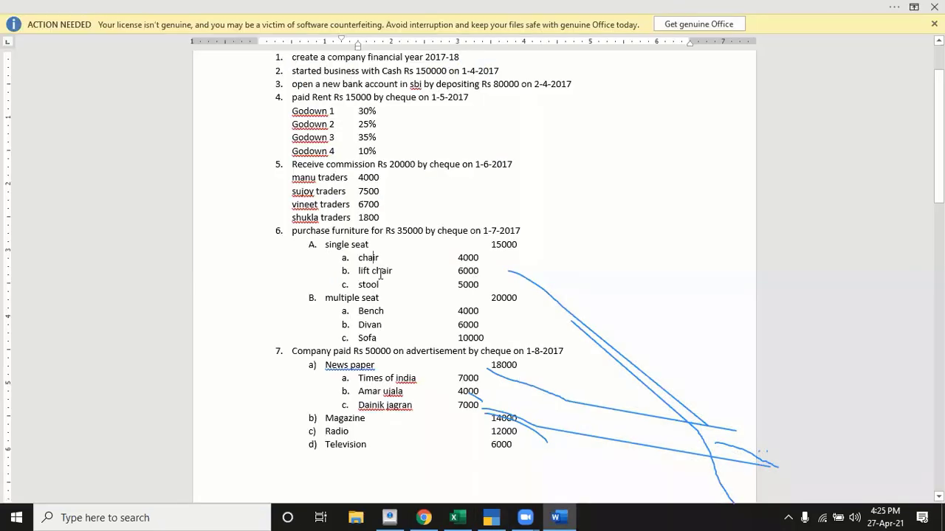
key("alt+Tab")
type("L")
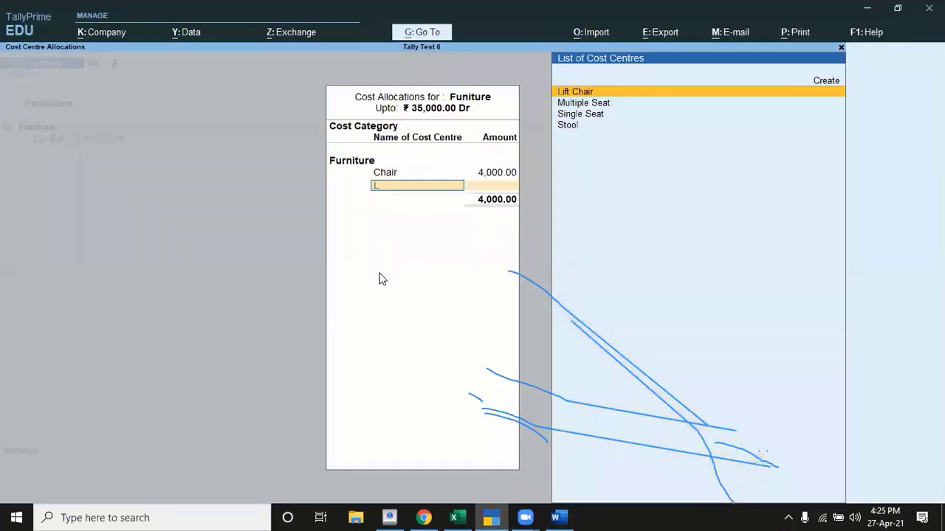
key("Return")
key("alt+Tab")
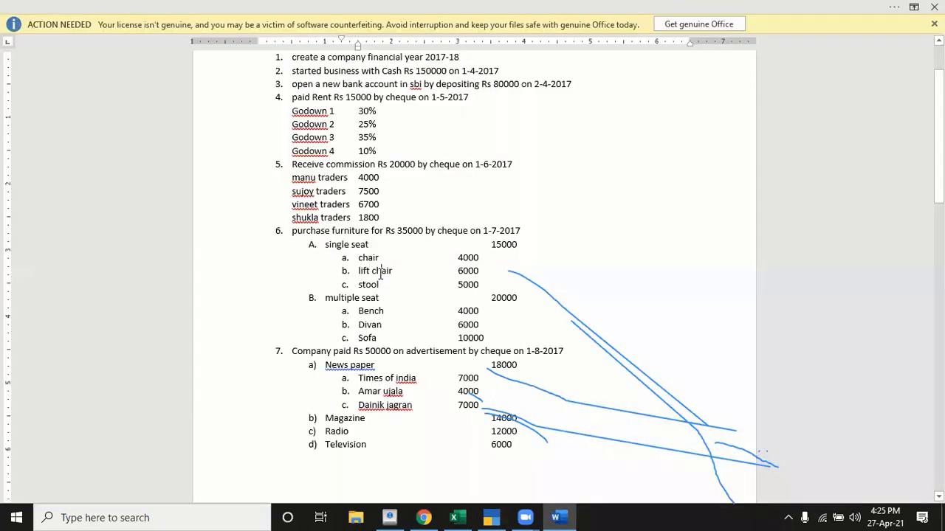
key("alt+Tab")
type("6")
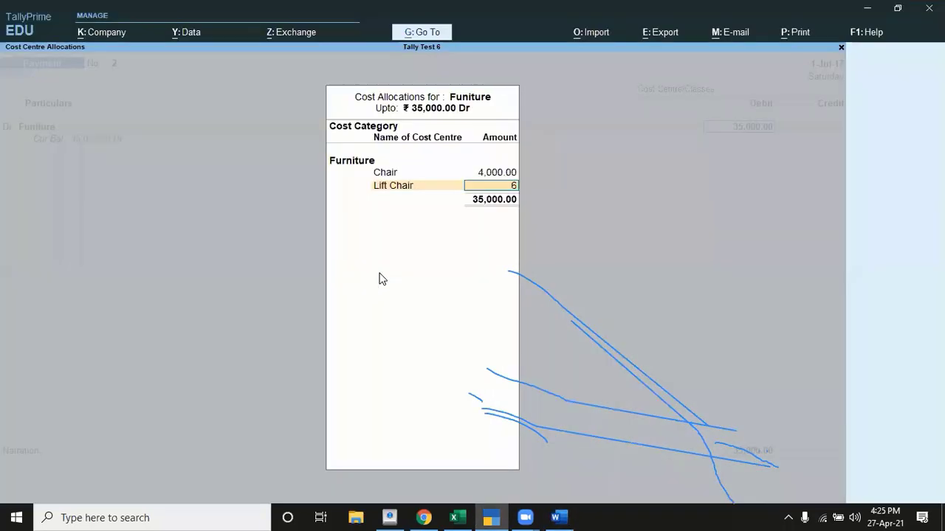
type(",000")
key("Return")
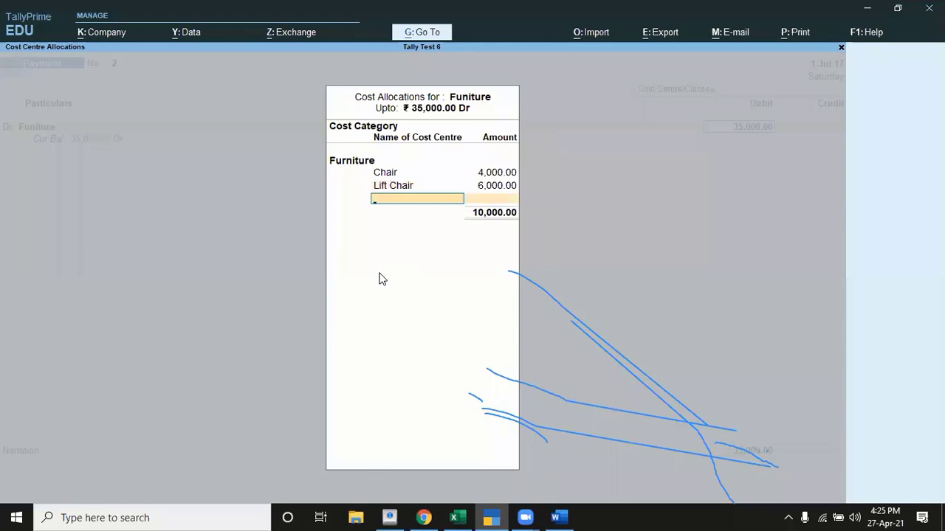
Check the third single seat item in the Word document and allocate 5000 to the cost centre Stool.
key("alt+Tab")
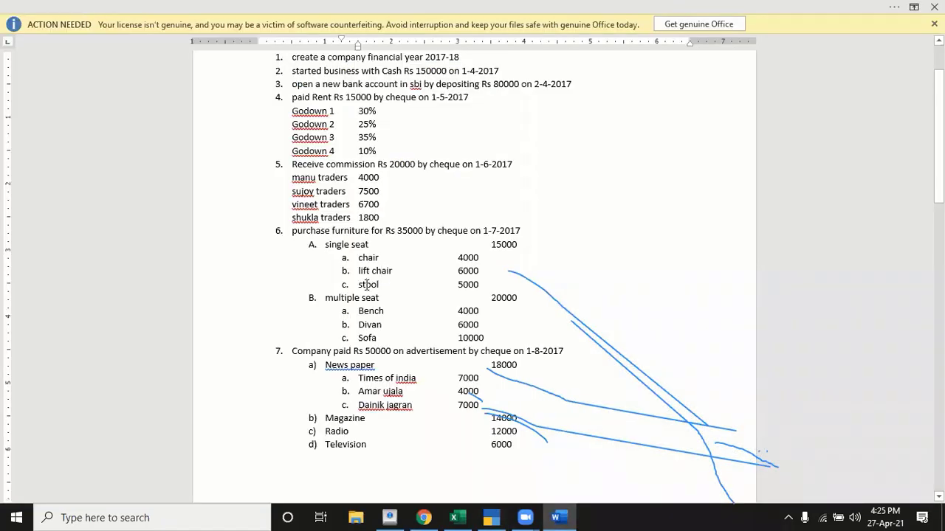
key("alt+Tab")
type("S")
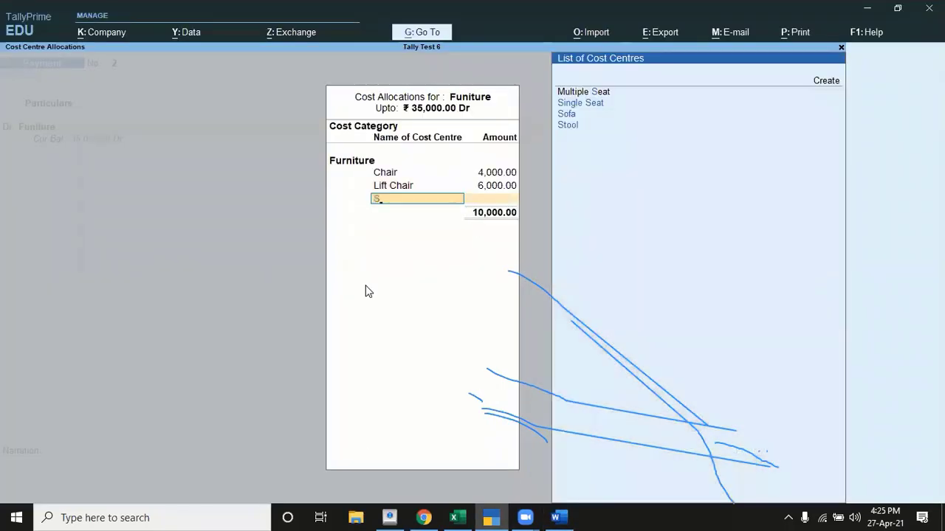
key("Down")
key("Down")
key("Down")
key("Return")
type("5")
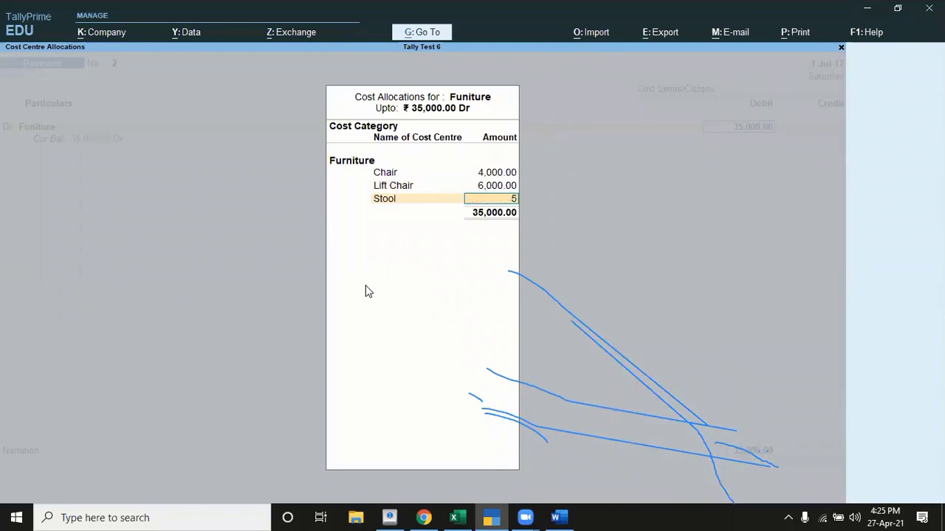
type("000")
key("Return")
Check the multiple seat total and its first item in the Word document, and allocate 4000 to the cost centre Bench.
key("alt+Tab")
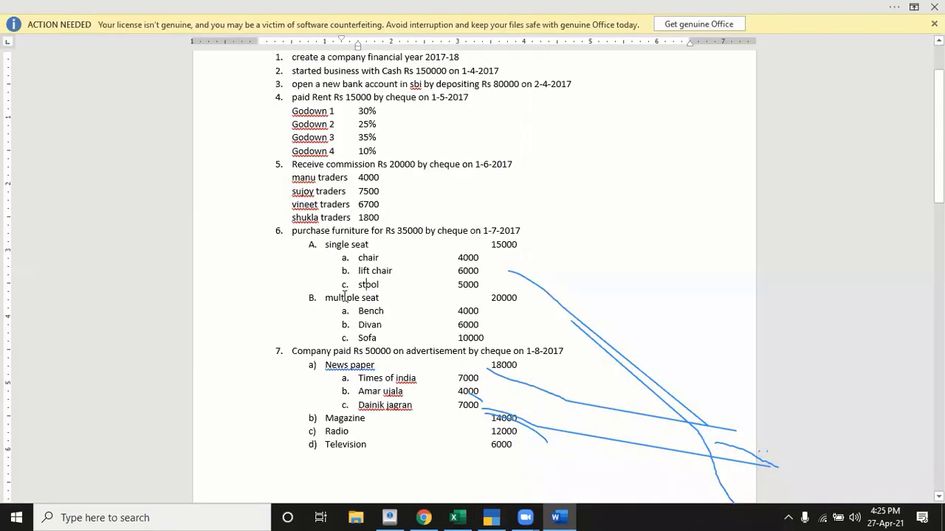
left_click(496, 298)
left_click(373, 310)
key("alt+Tab")
type("B")
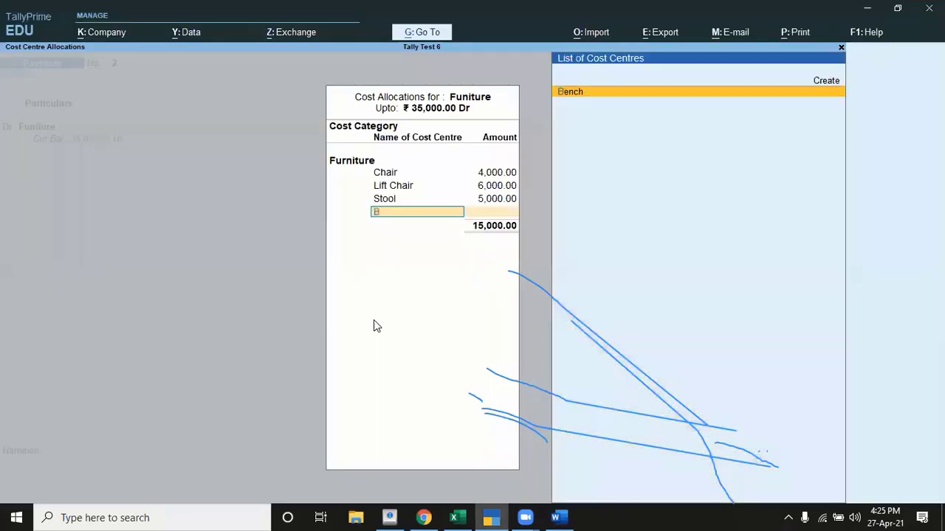
key("Return")
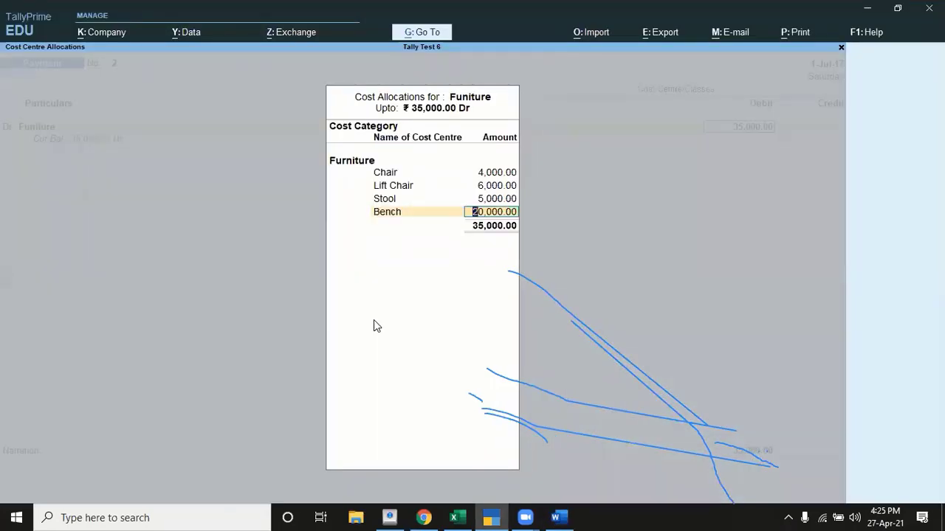
key("alt+Tab")
key("alt+Tab")
type("4000")
key("Return")
Allocate 6000 to the cost centre Divan, checking the name and amount in the Word document.
key("alt+Tab")
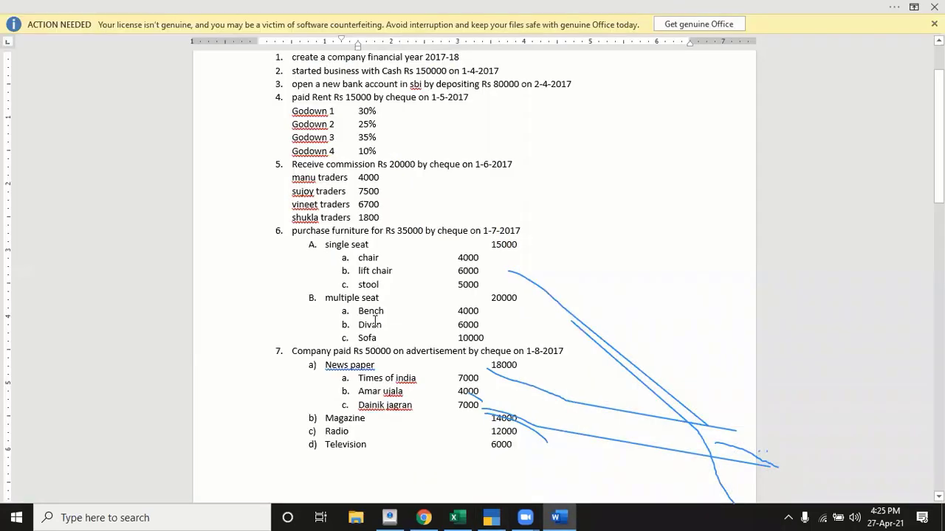
key("alt+Tab")
key("Return")
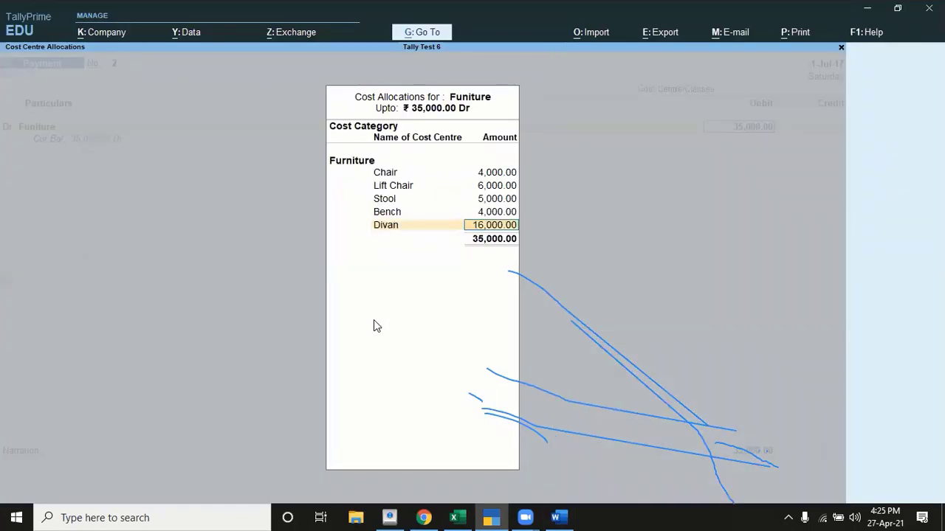
key("alt+Tab")
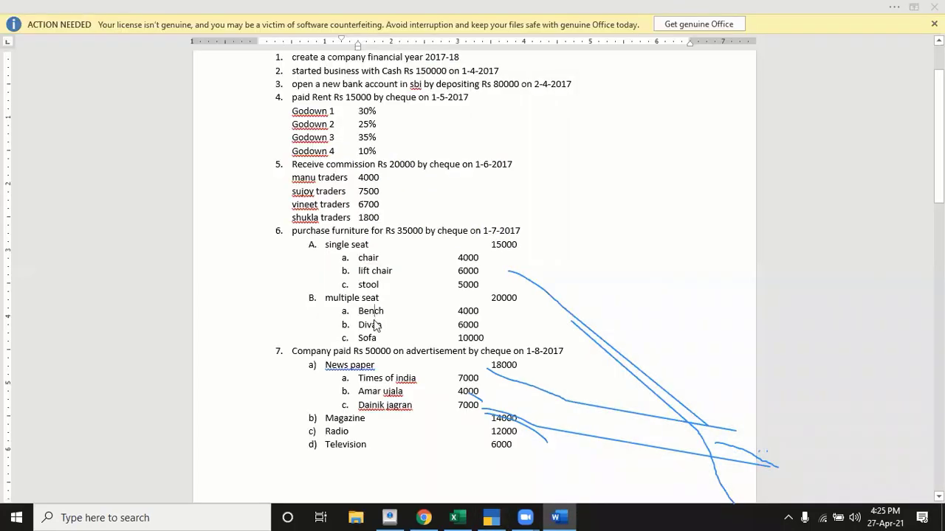
key("alt+Tab")
type("6000")
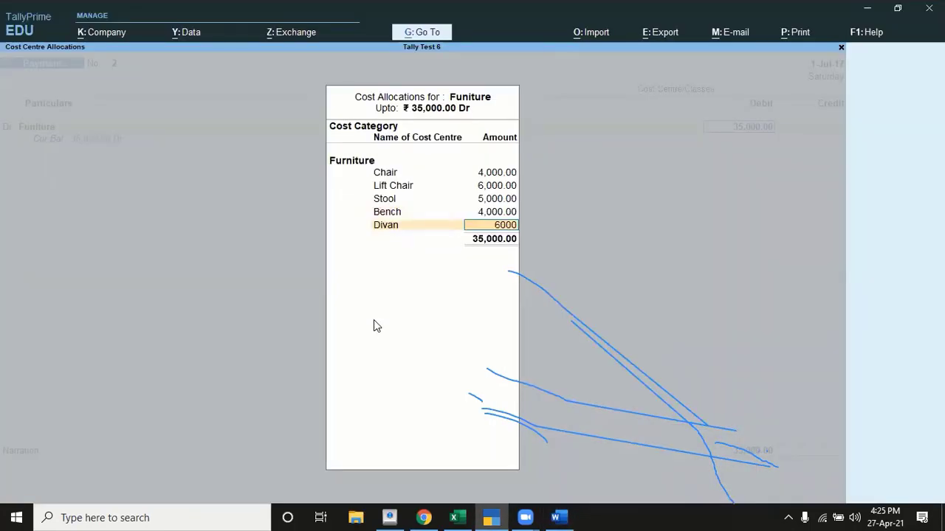
key("Return")
Allocate the remaining 10000 to the cost centre Sofa as given in the Word document, and finish the furniture cost allocation.
key("alt+Tab")
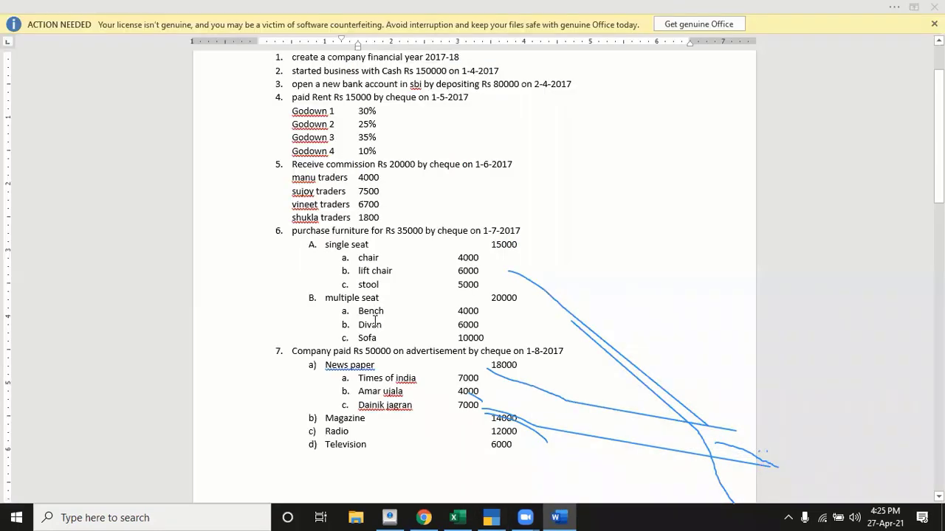
key("alt+Tab")
type("S")
key("Down")
key("Down")
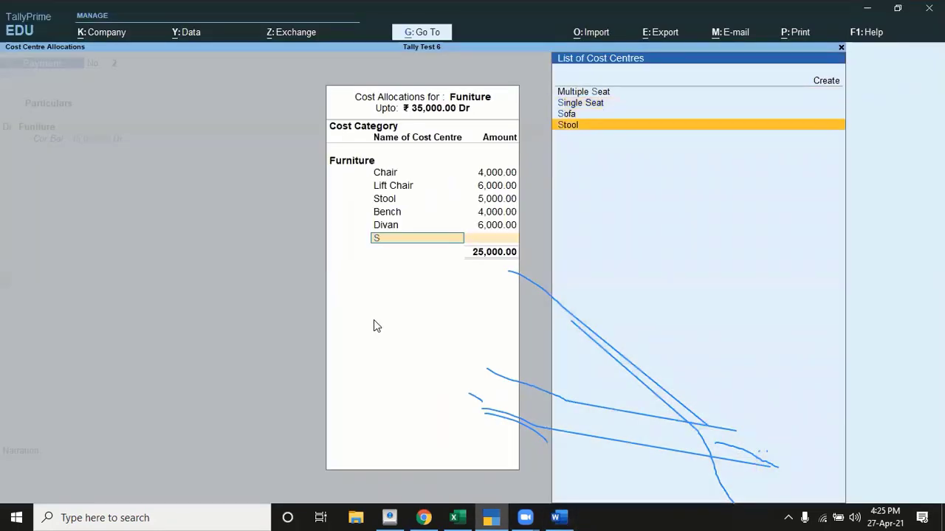
key("Up")
key("Return")
key("alt+Tab")
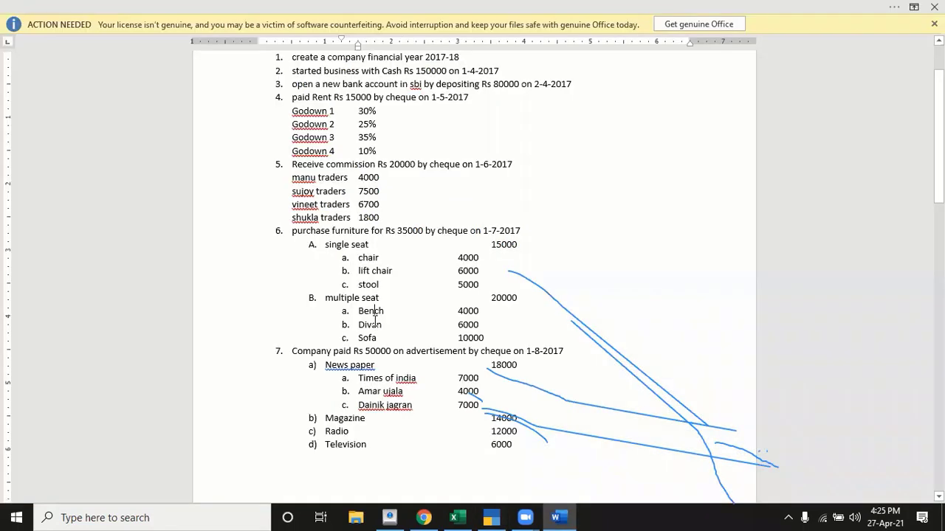
key("alt+Tab")
key("Return")
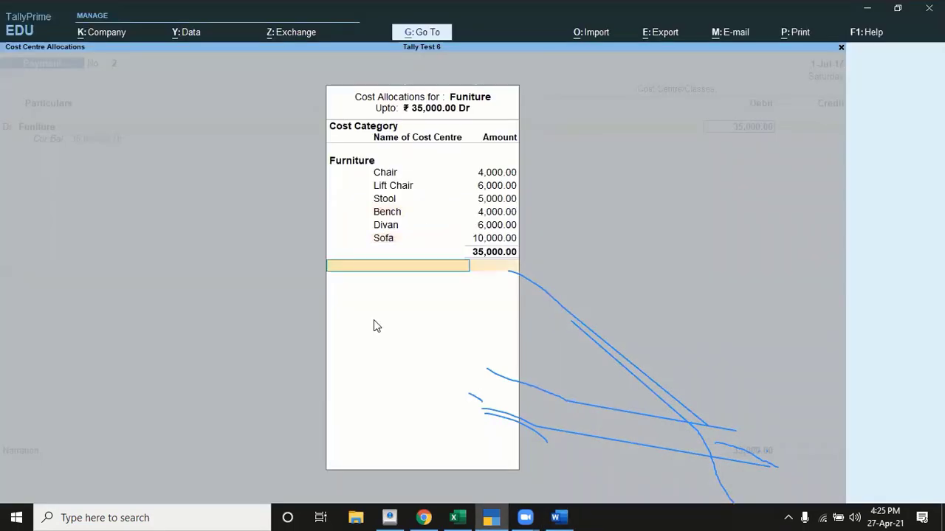
key("Return")
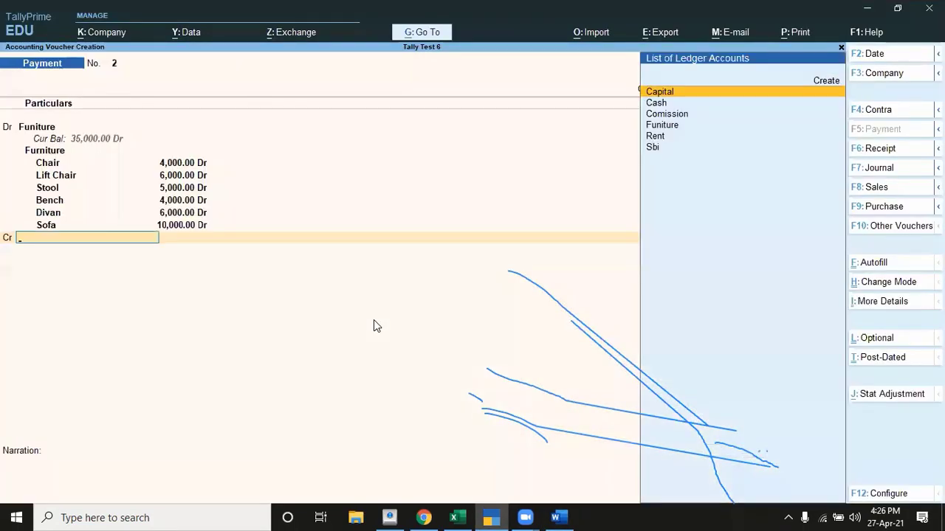
Check the payment mode in the Word document, credit the Sbi ledger with 35000 and save the furniture payment voucher without a narration.
key("alt+Tab")
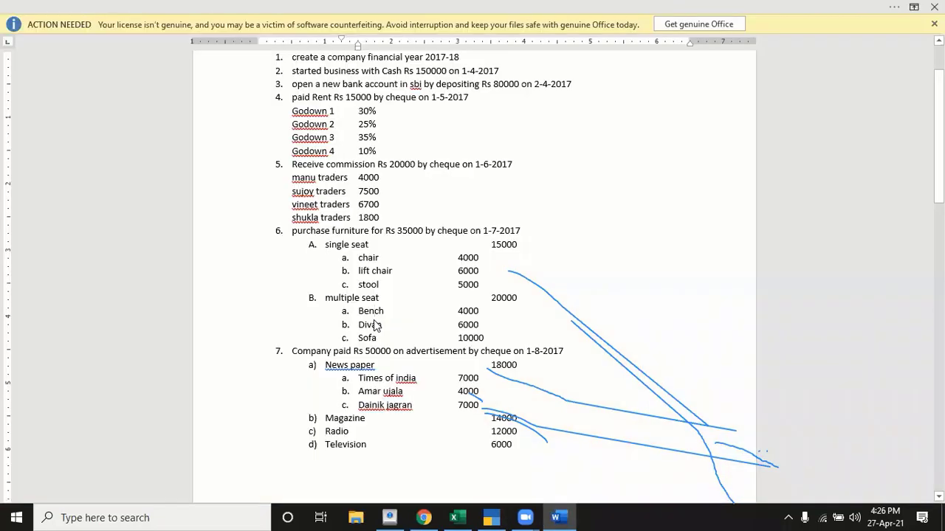
key("alt+Tab")
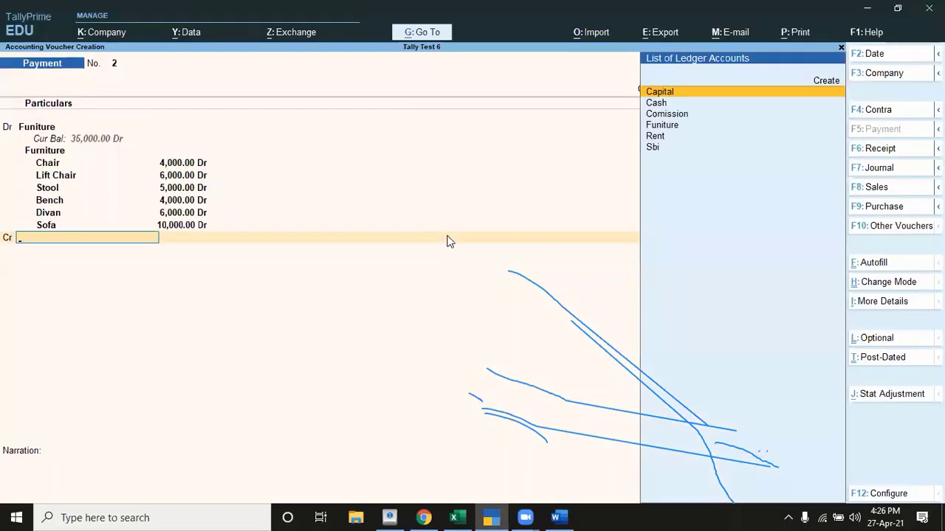
type("S")
key("Return")
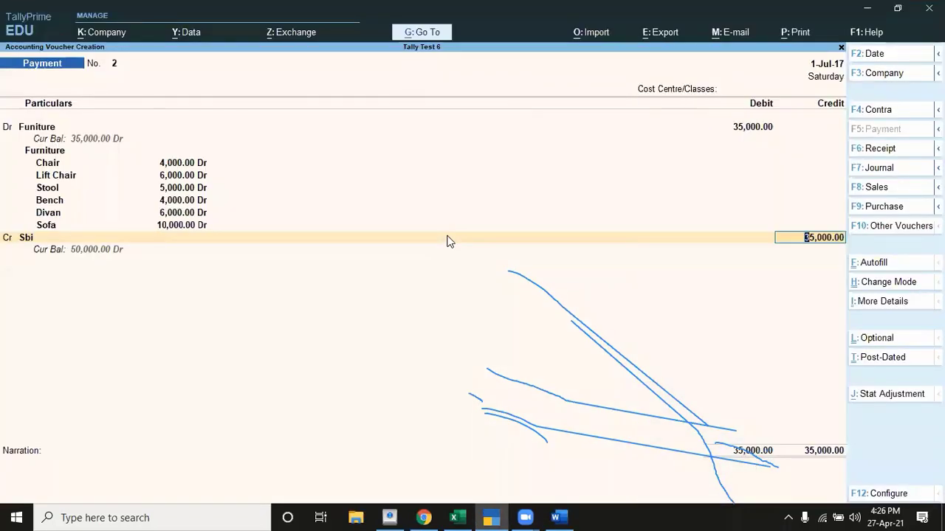
key("Return")
key("Return")
key("Return")
key("Return")
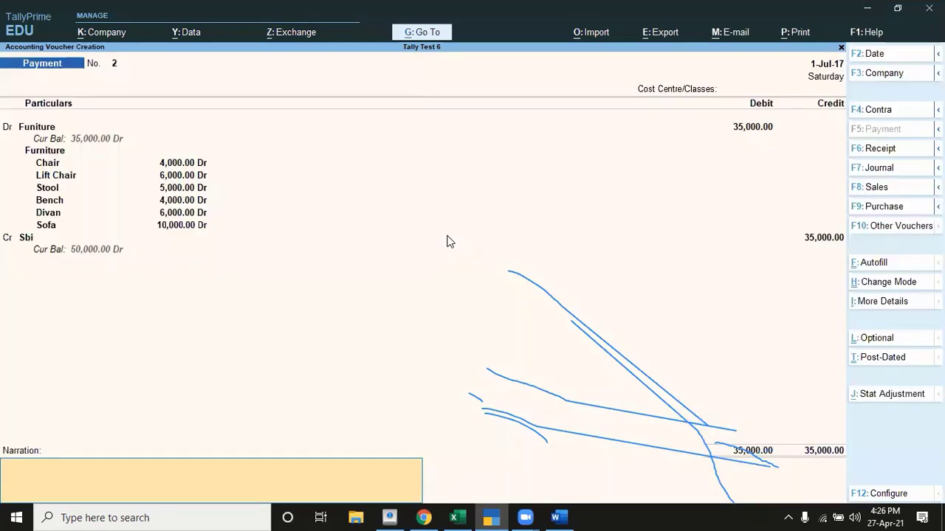
key("Return")
key("Return")
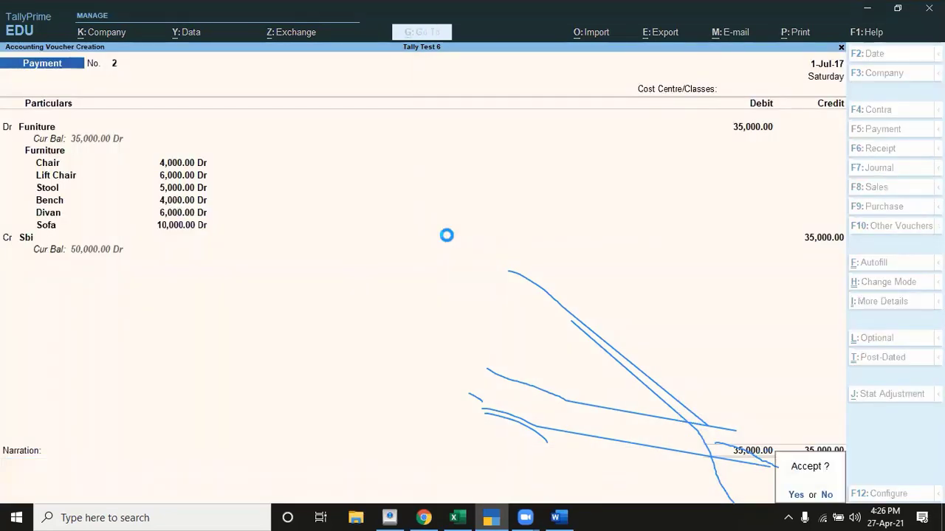
Review transaction 7, the advertisement payment by cheque, and its media breakdown in the Word document.
key("alt+Tab")
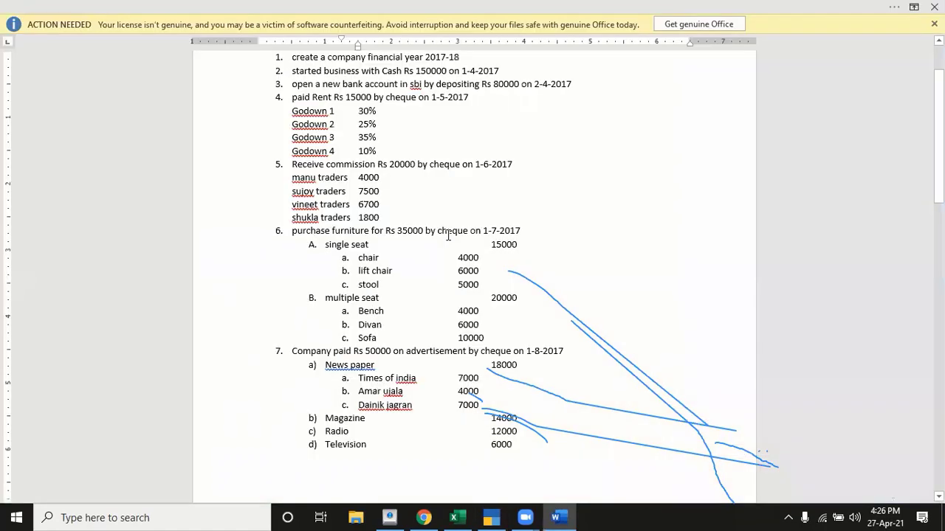
scroll(448, 236, "down", 15)
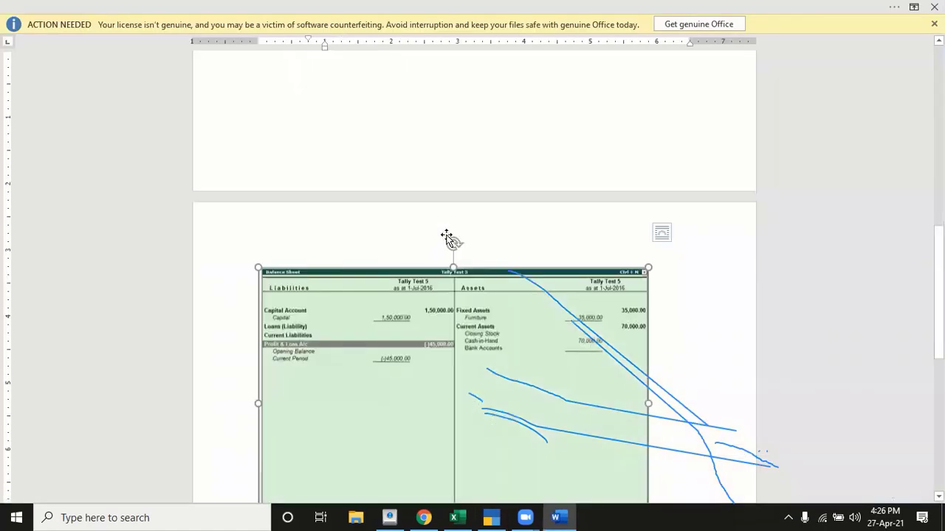
scroll(448, 235, "up", 8)
scroll(448, 236, "up", 2)
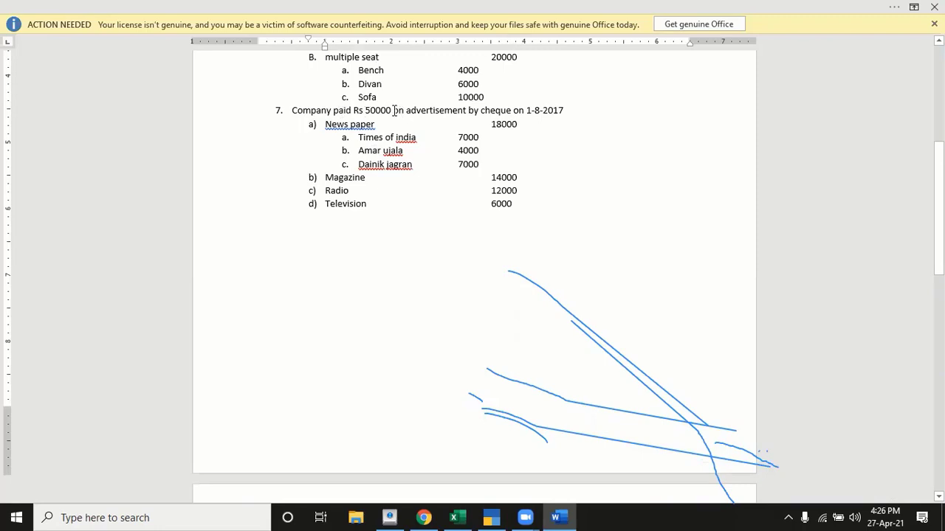
left_click(433, 110)
left_click(331, 124)
key("alt+Tab")
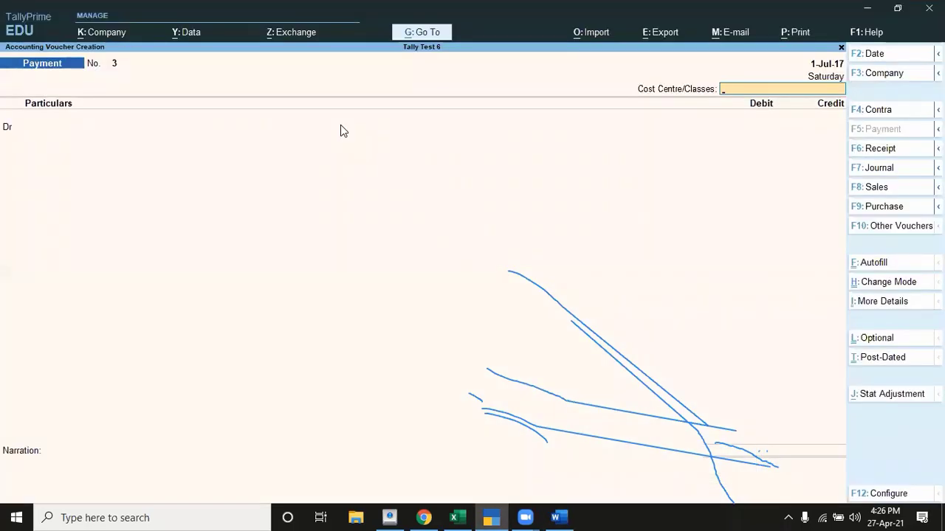
Leave the blank payment voucher and create the cost category Advertisement, allocating revenue items (Yes) but not non-revenue items (No).
key("Escape")
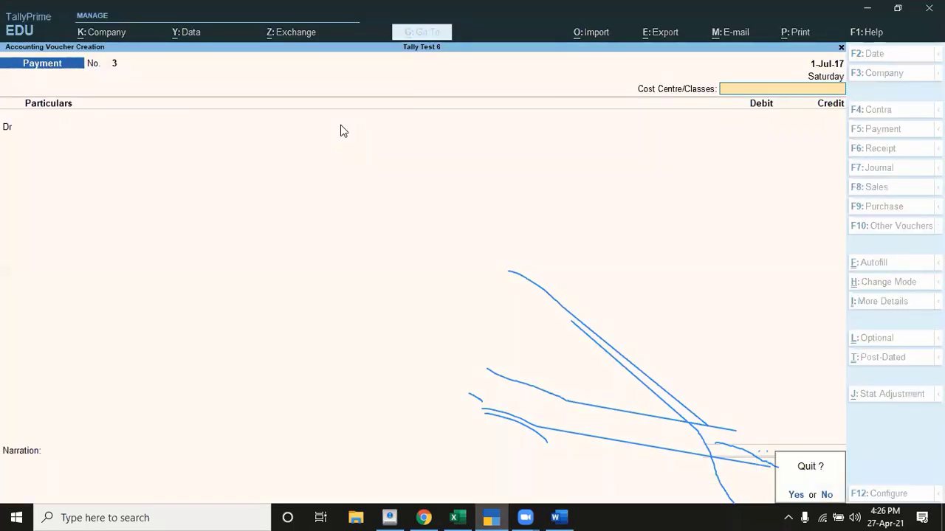
key("y")
key("Up")
key("Up")
key("Up")
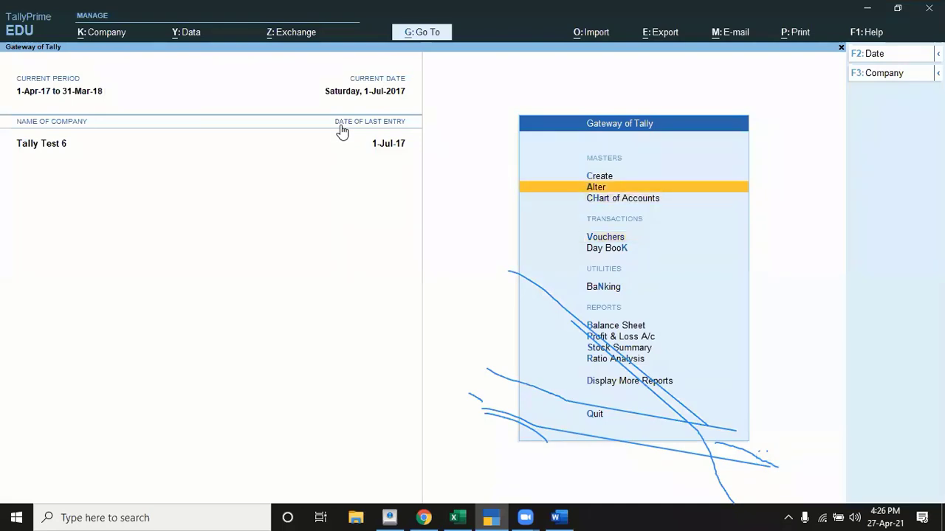
key("Return")
key("Down")
key("Down")
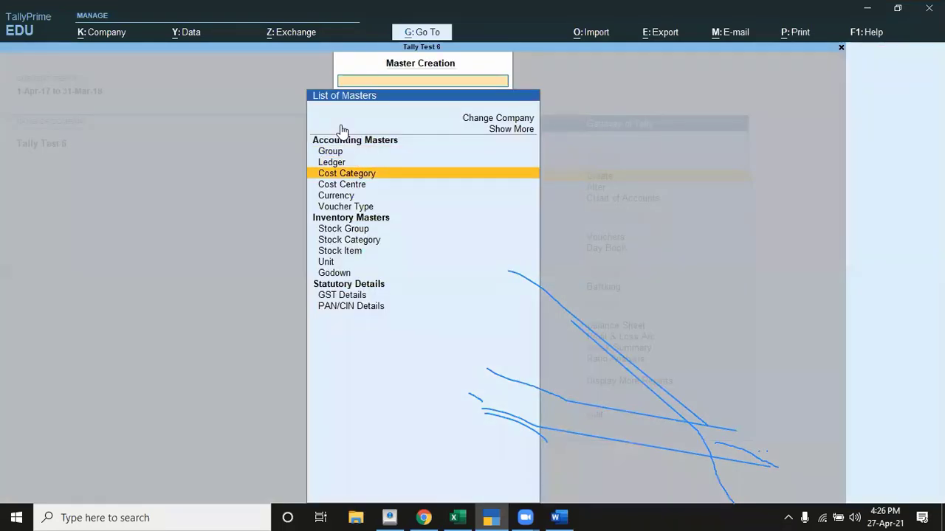
key("Return")
type("Ad")
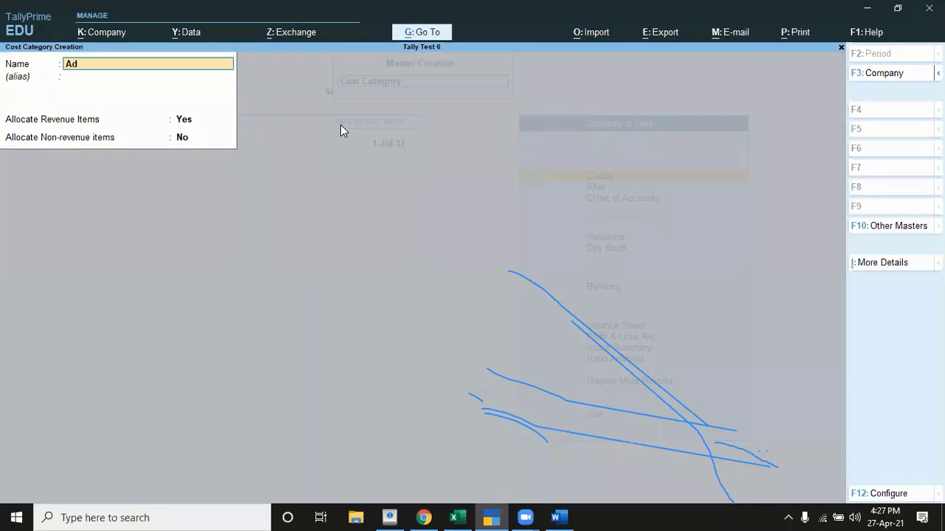
type("vertisement")
key("Return")
key("Return")
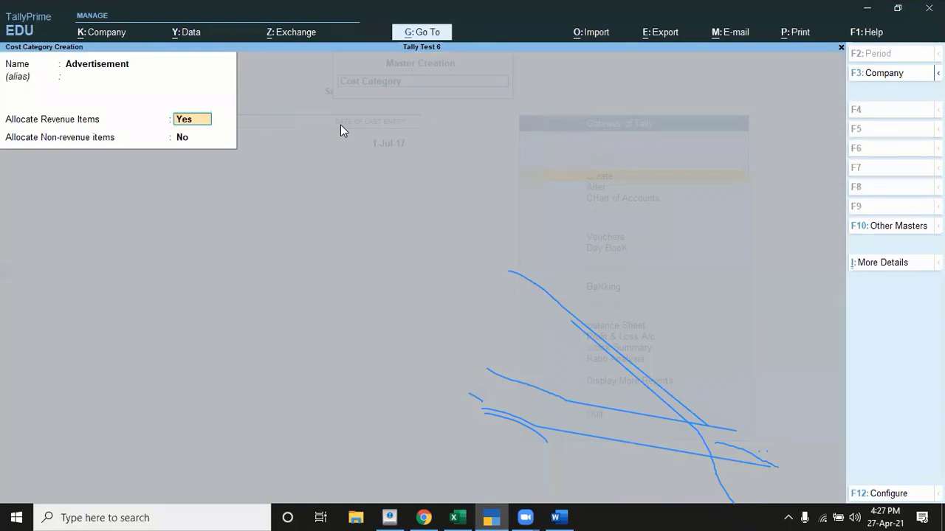
key("Return")
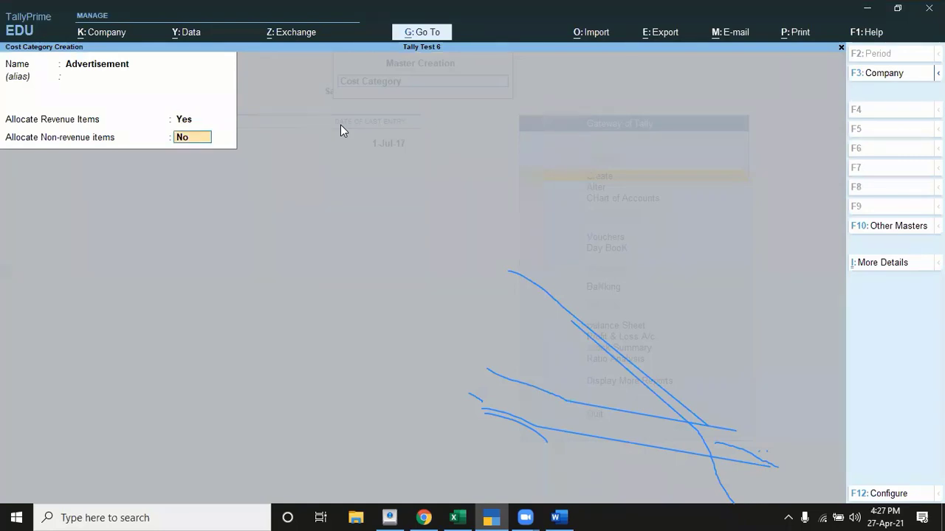
key("Return")
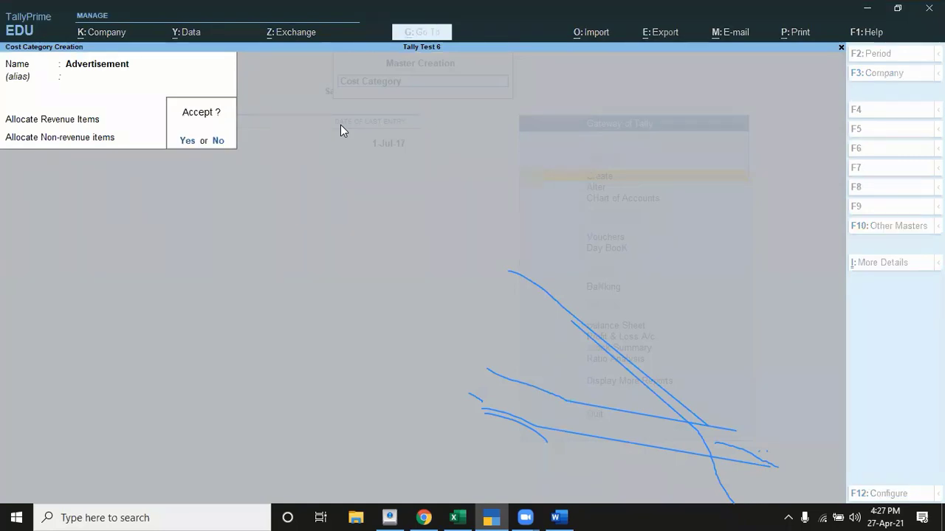
key("Return")
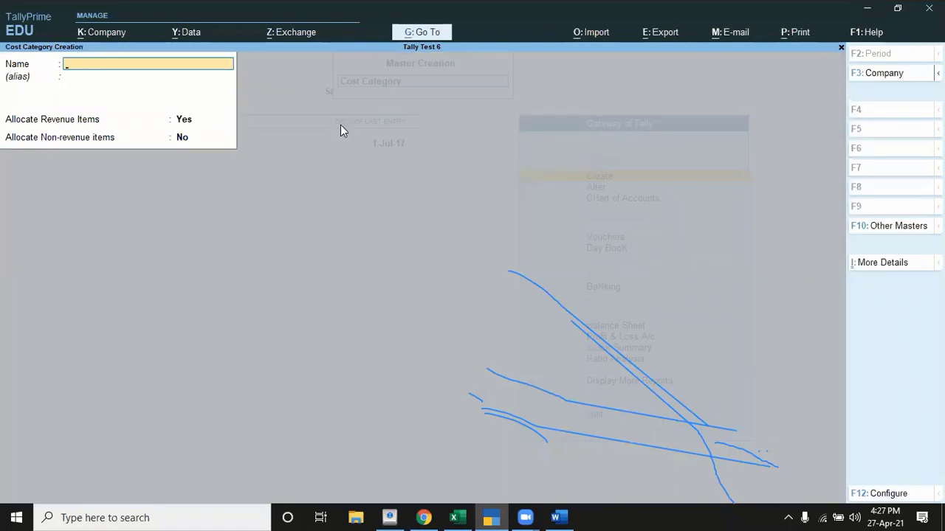
Leave cost category creation and start a new cost centre, changing its category to Advertisement.
key("Escape")
key("Down")
key("Return")
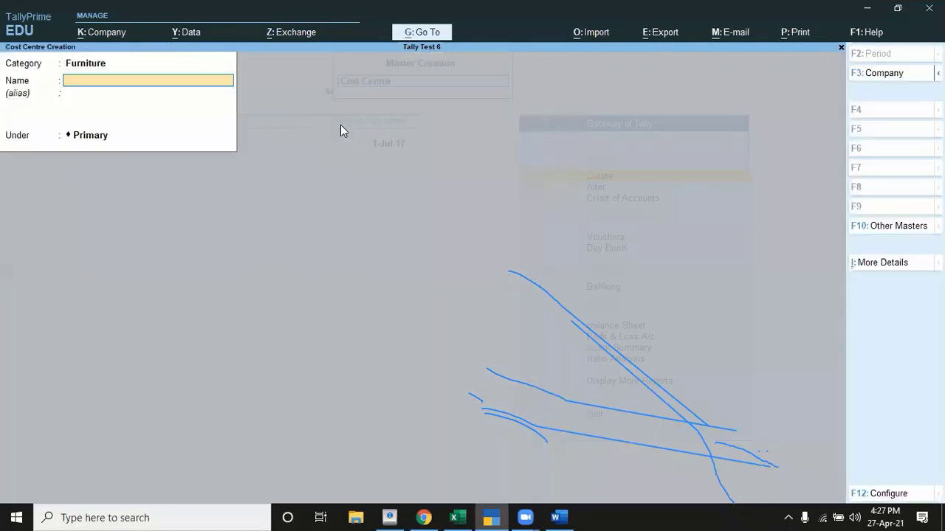
key("BackSpace")
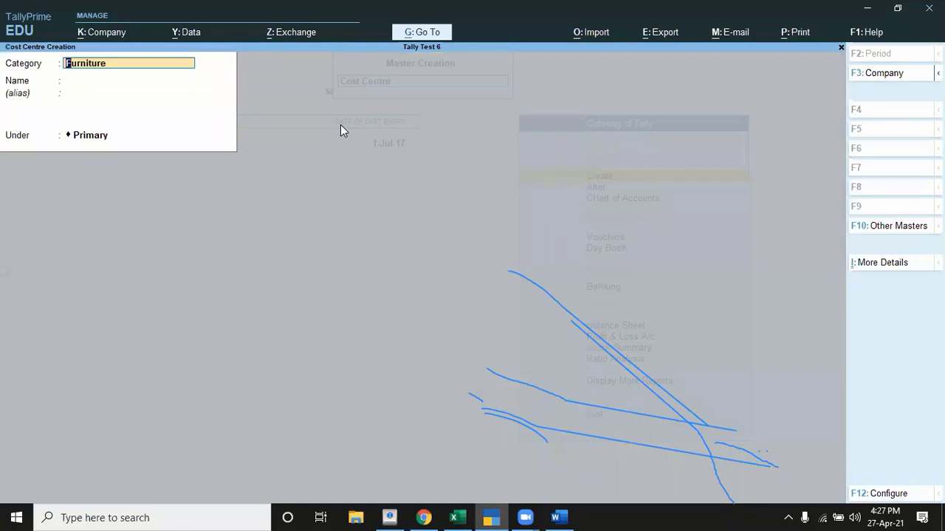
key("space")
key("Down")
key("Down")
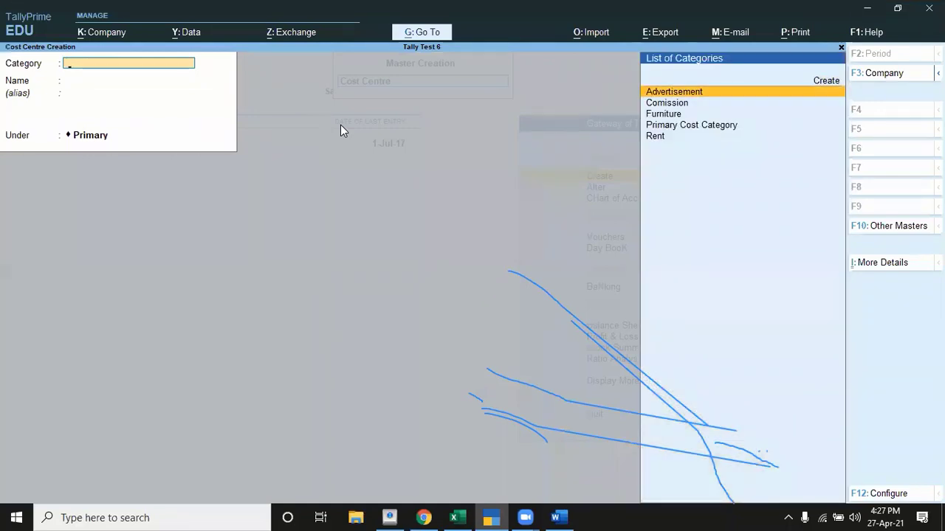
key("Return")
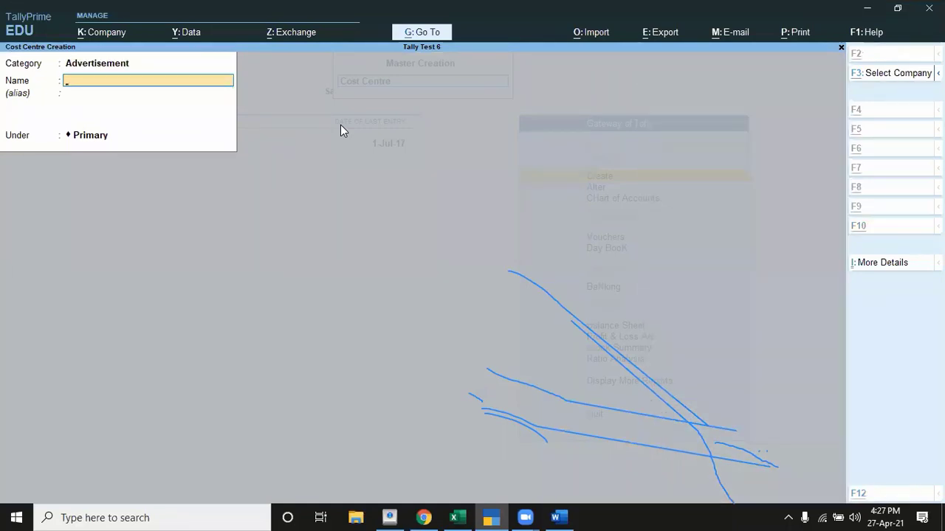
Check the first advertisement medium in the Word document and create the cost centre News Paper under Primary.
key("alt+Tab")
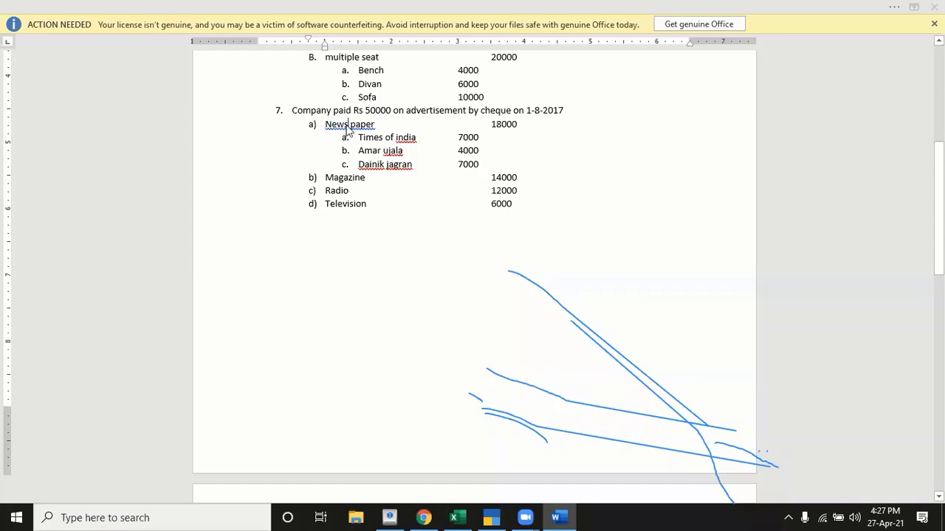
key("alt+Tab")
type("News Paper")
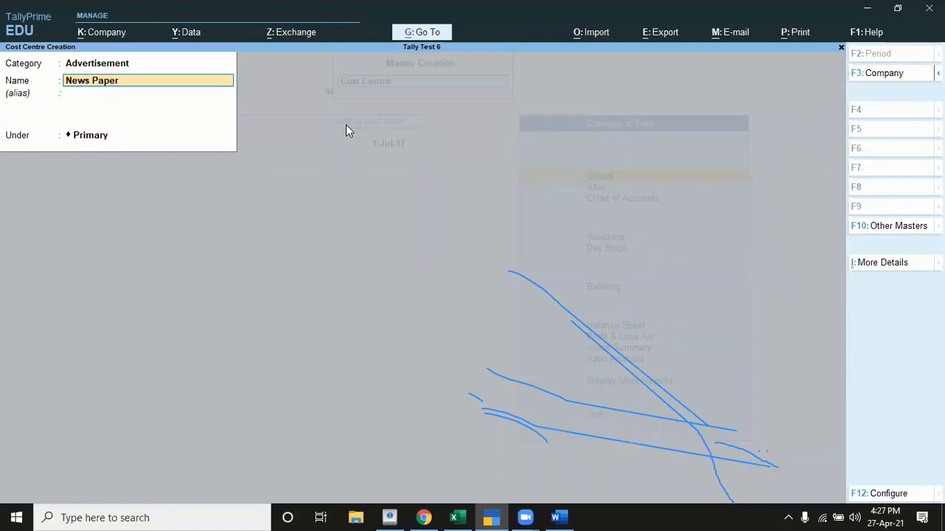
key("Return")
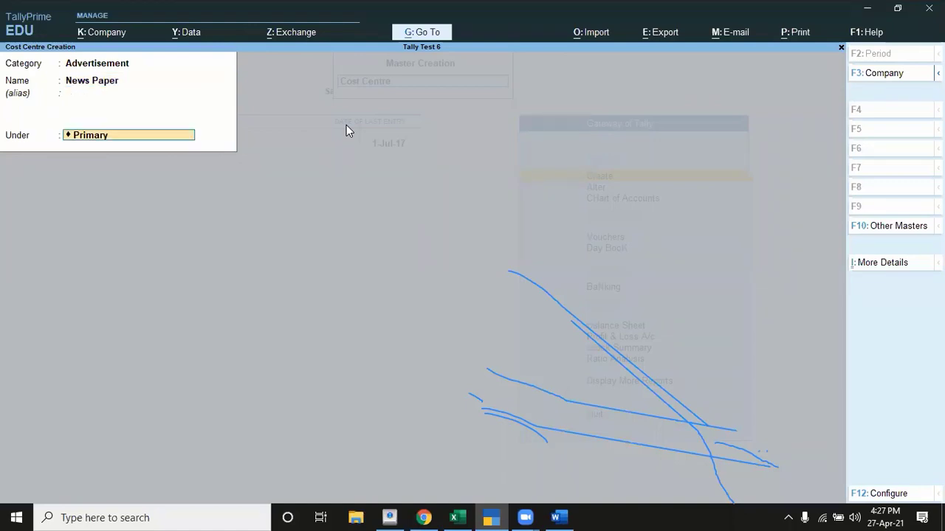
key("Return")
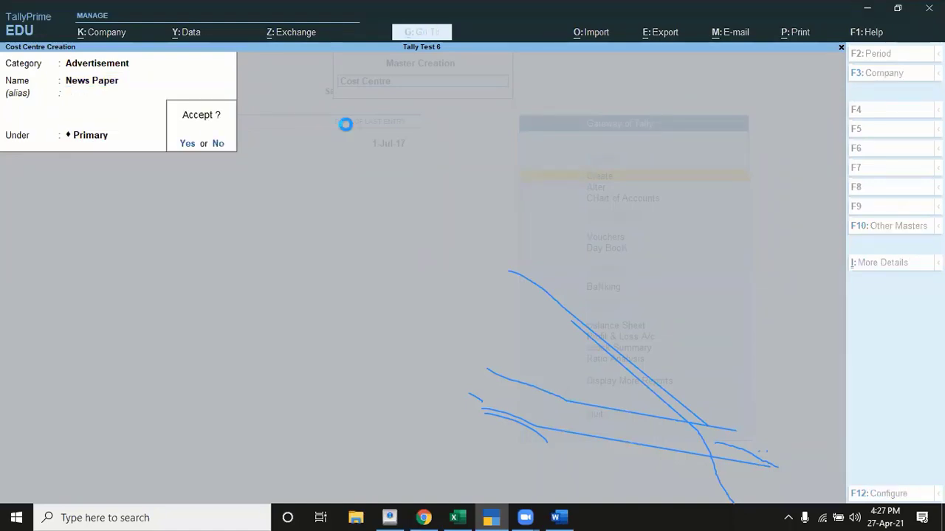
Check the first newspaper in the Word document and create the Advertisement cost centre Times of India under News Paper.
key("alt+Tab")
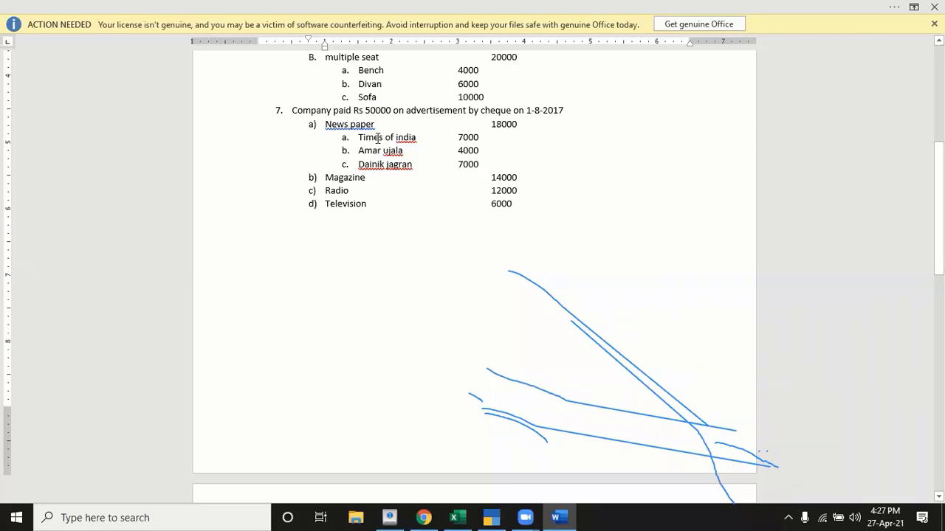
key("alt+Tab")
type("Ti")
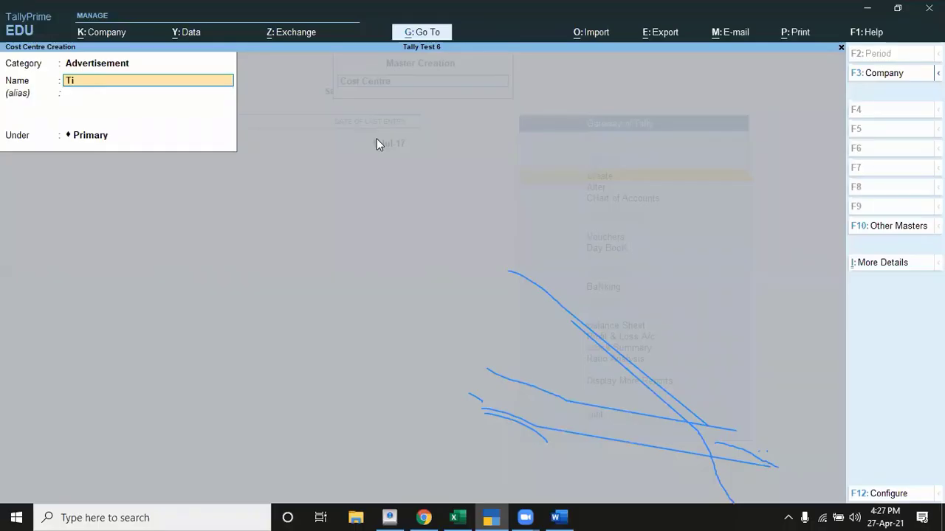
type("mes of India")
key("Return")
key("Return")
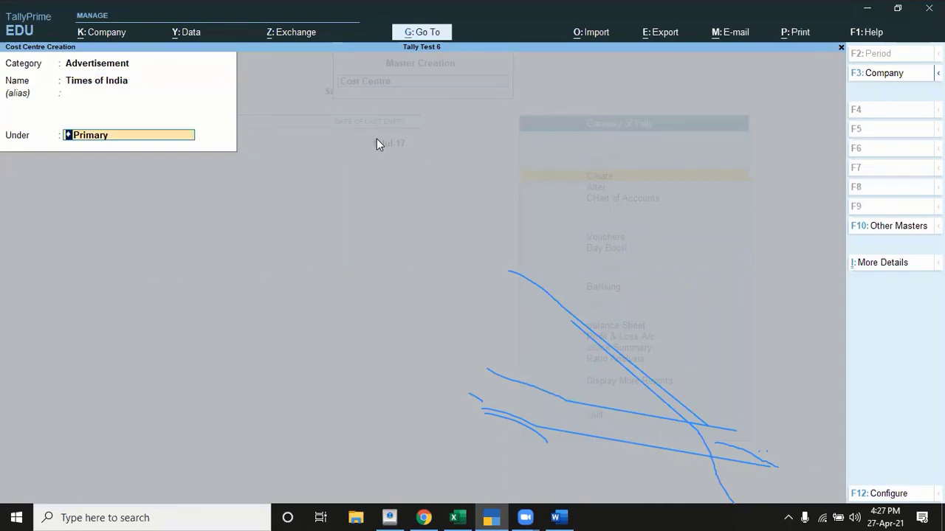
key("Down")
key("Down")
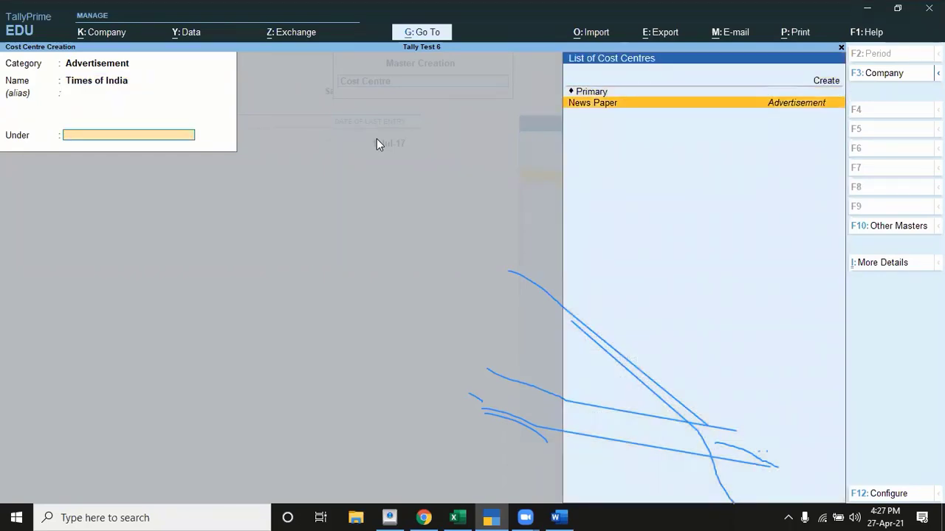
key("Return")
key("Return")
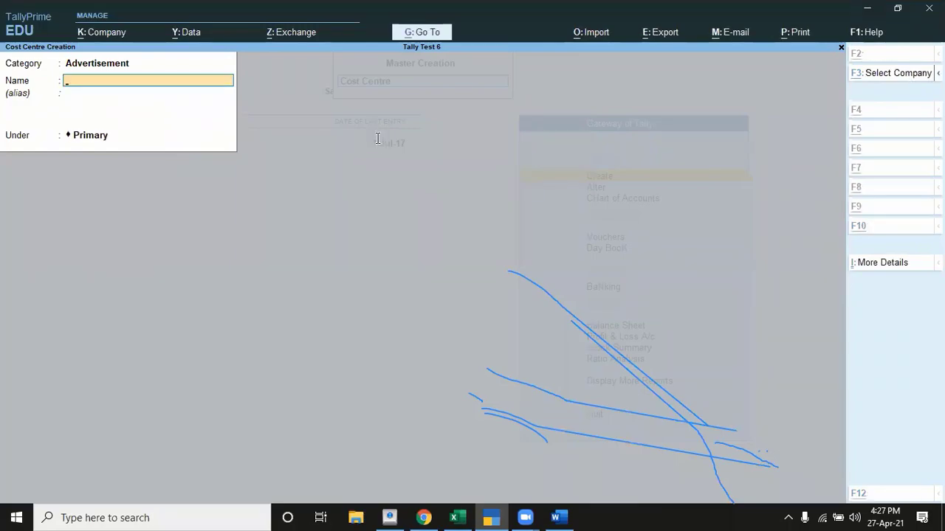
Check the second newspaper in the Word document and create the Advertisement cost centre Amar Ujala under News Paper.
key("alt+Tab")
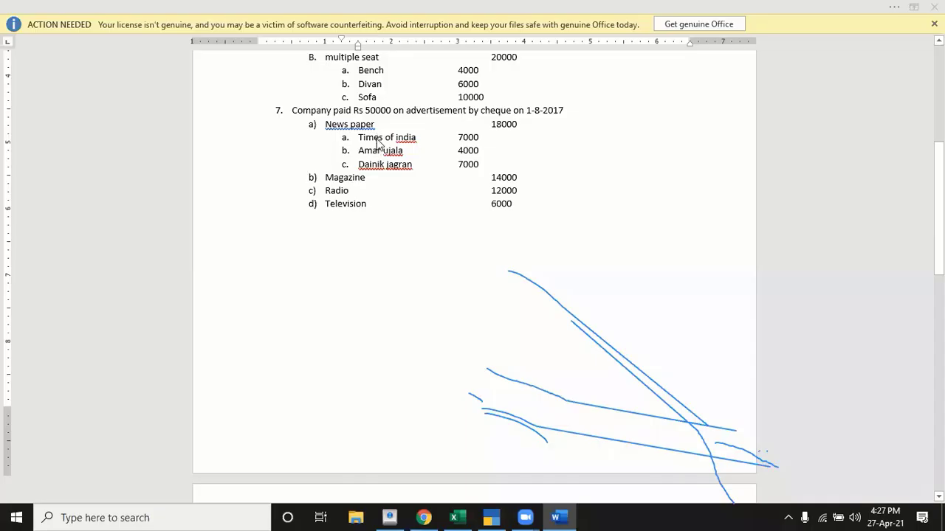
key("alt+Tab")
type("Am")
type("Ujala")
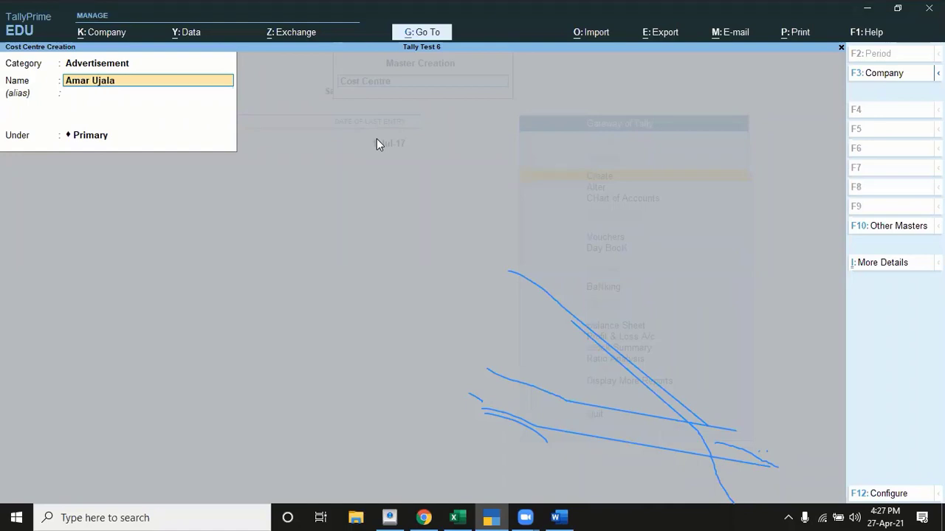
key("Return")
key("Return")
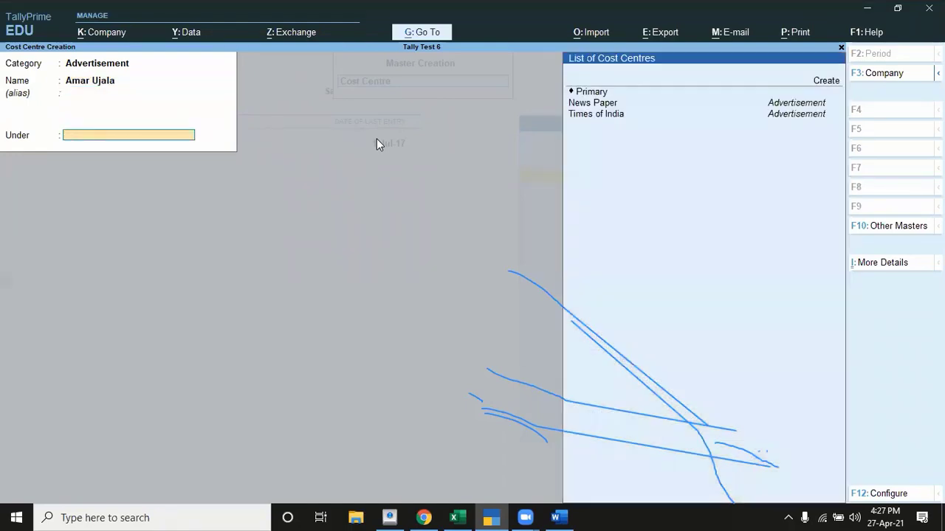
key("Return")
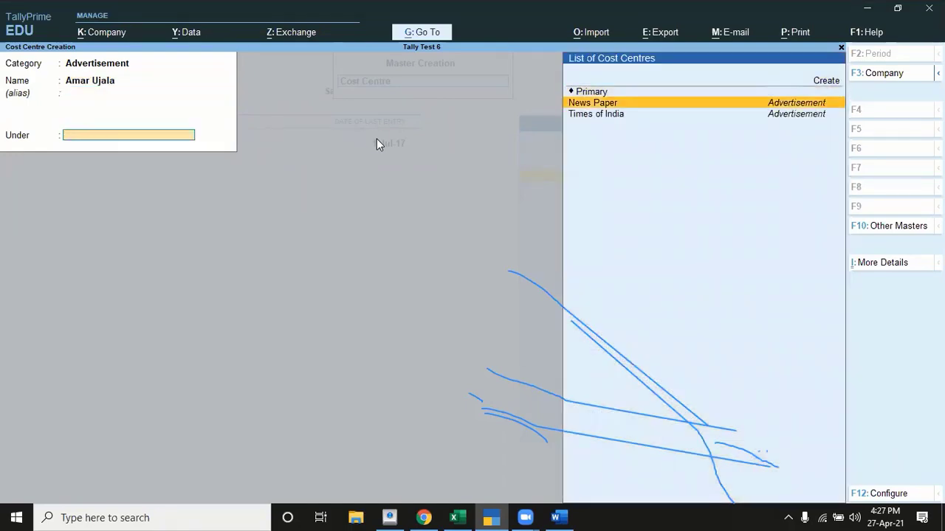
Check the third newspaper in the Word document and create the Advertisement cost centre Dainik Jagran under News Paper.
key("alt+Tab")
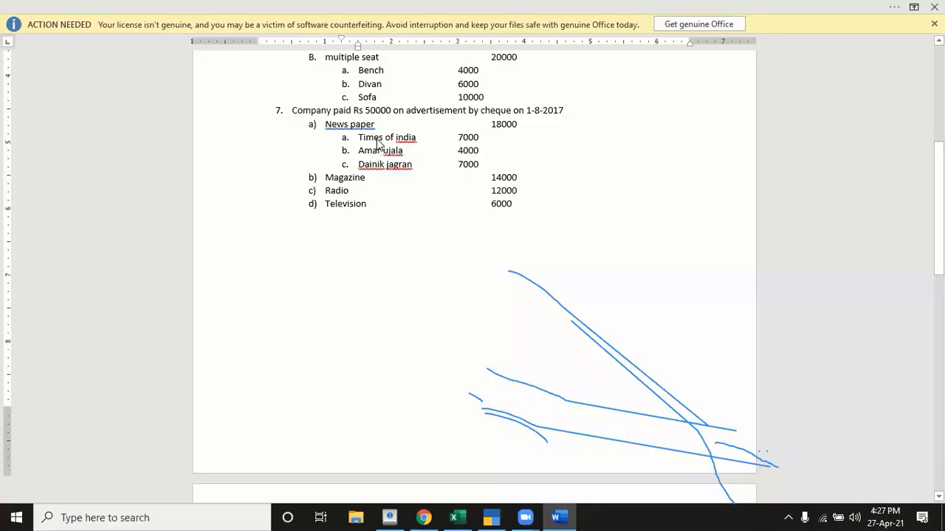
key("alt+Tab")
type("Dainik Jagran")
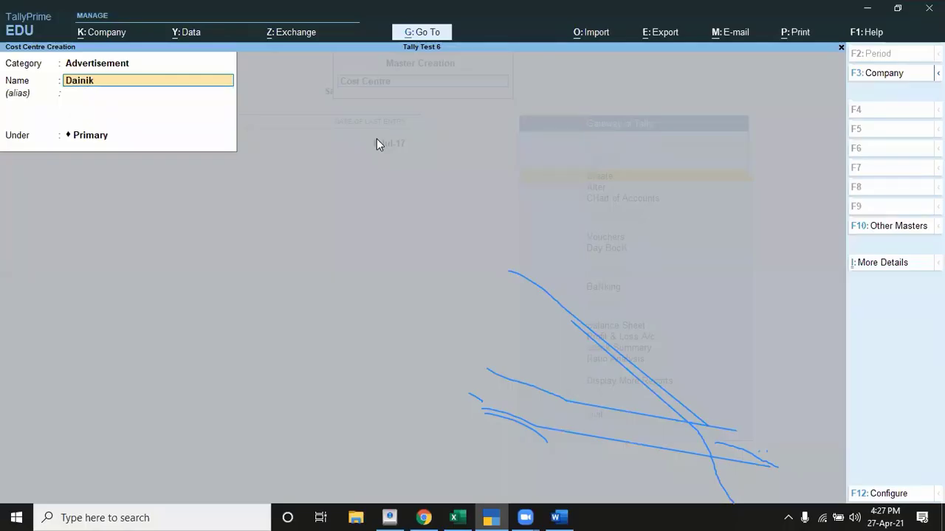
key("Return")
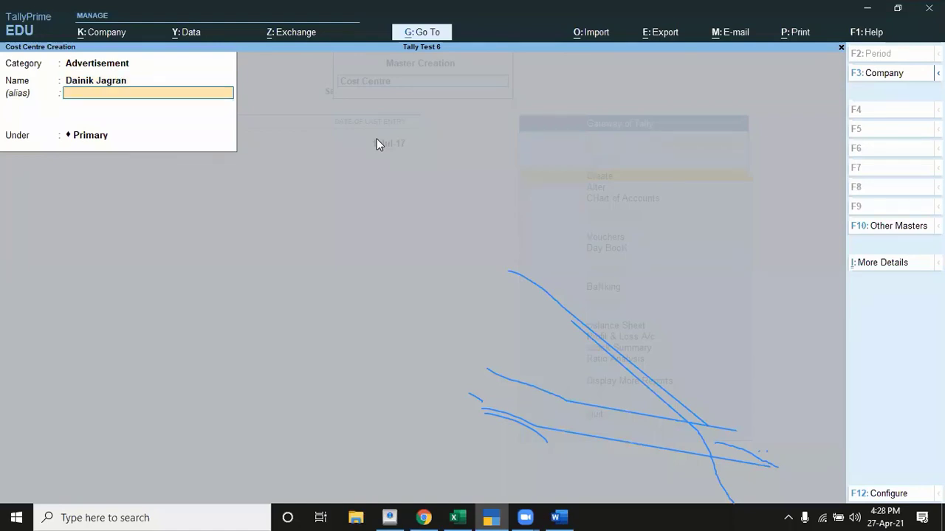
key("Return")
key("Down")
key("Down")
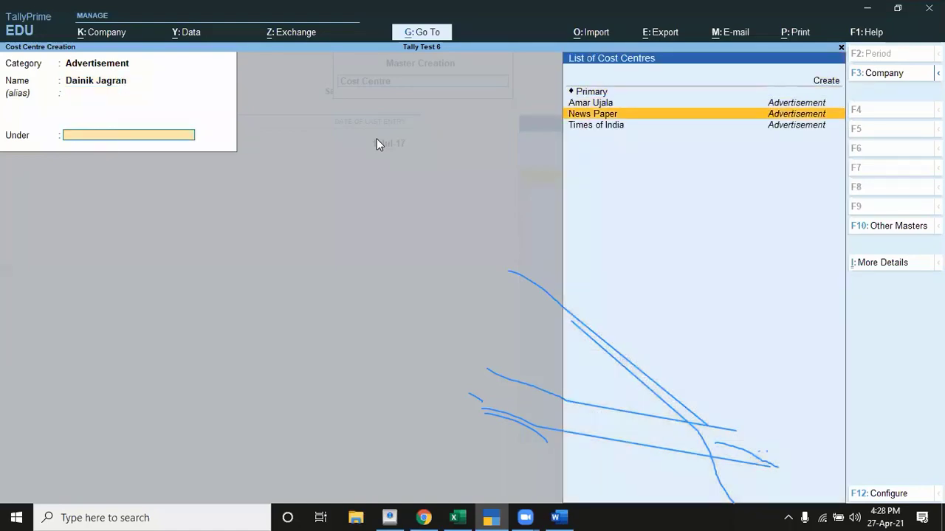
key("Return")
key("Return")
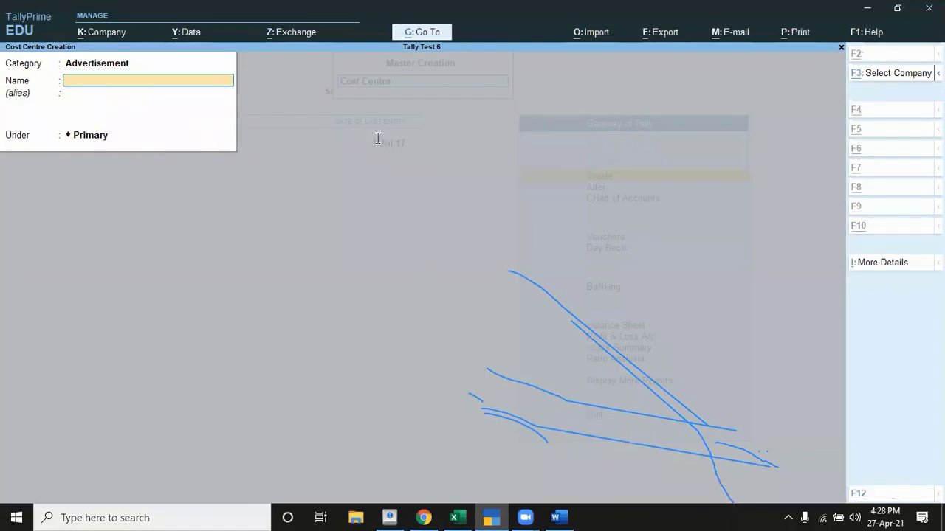
Look up the next medium in the Word document and create the Advertisement cost centre Magzine under Primary.
key("alt+Tab")
key("Down")
key("Down")
key("alt+Tab")
type("Mag")
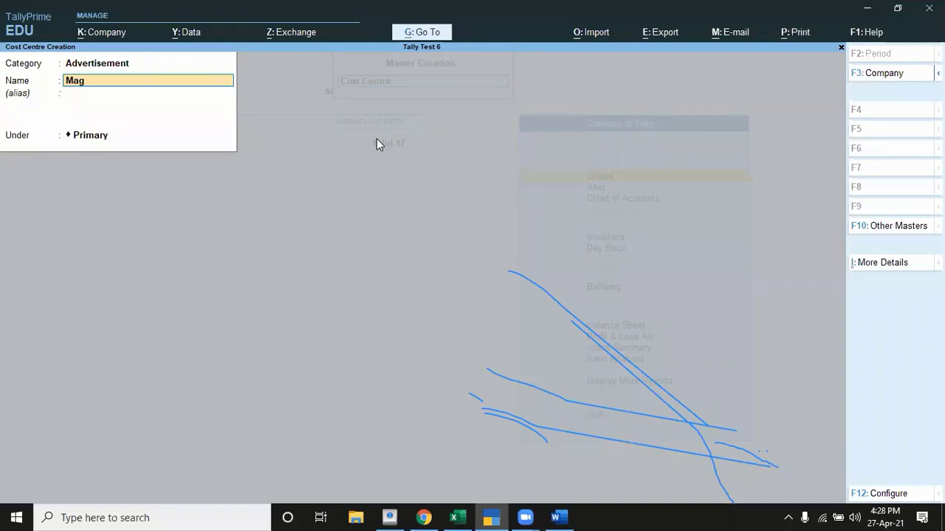
type("zine")
key("Return")
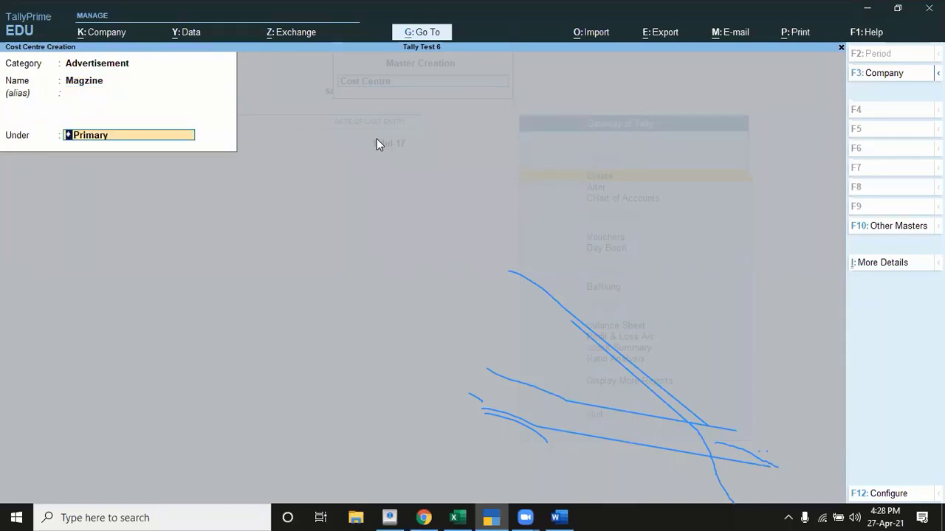
key("Return")
key("Return")
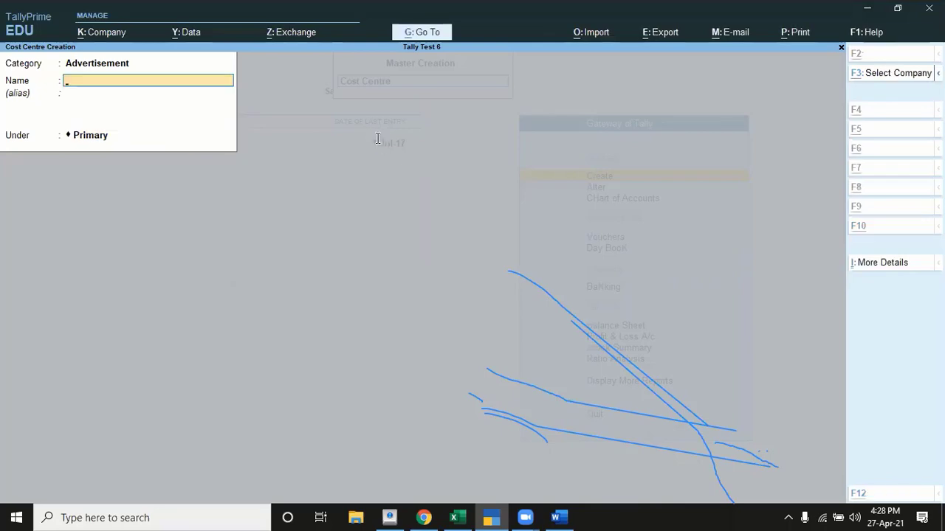
Check the Word document for the third medium and create the Advertisement cost centre Radio under Primary.
key("alt+Tab")
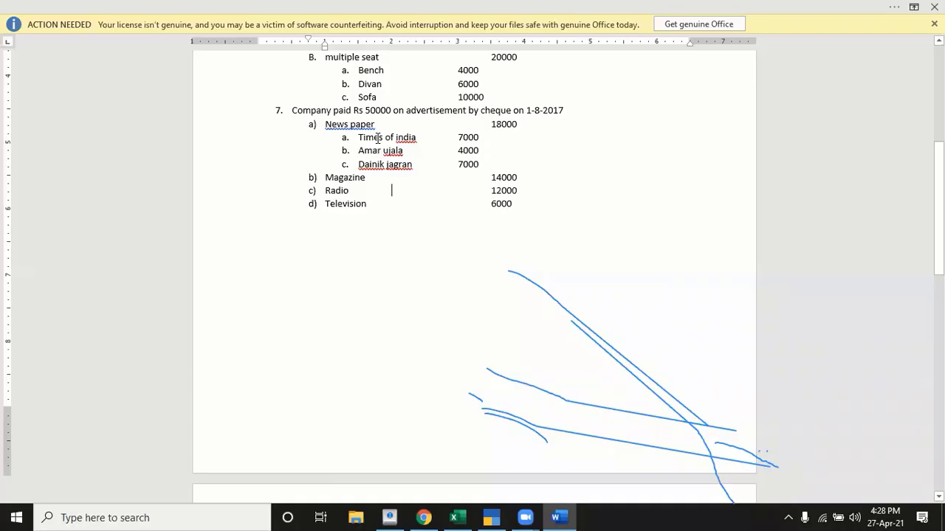
key("alt+Tab")
type("Radio")
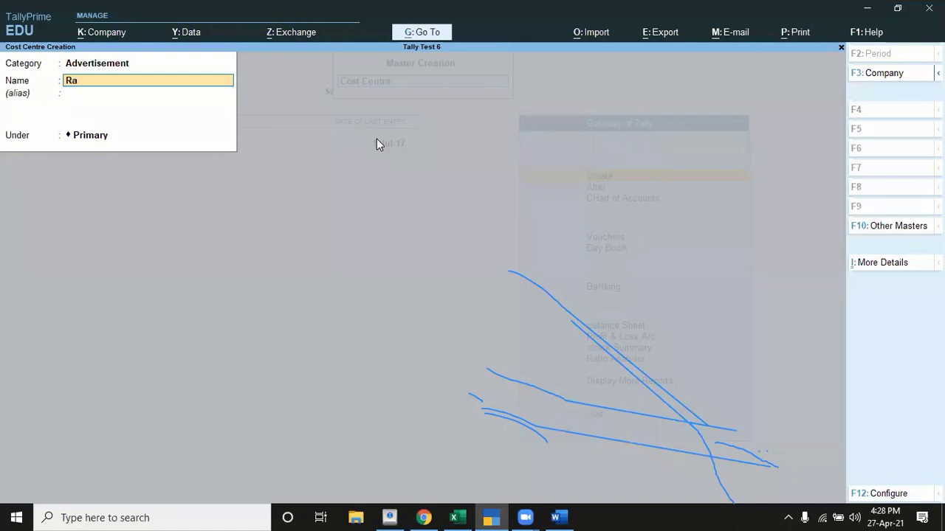
key("Return")
key("Return")
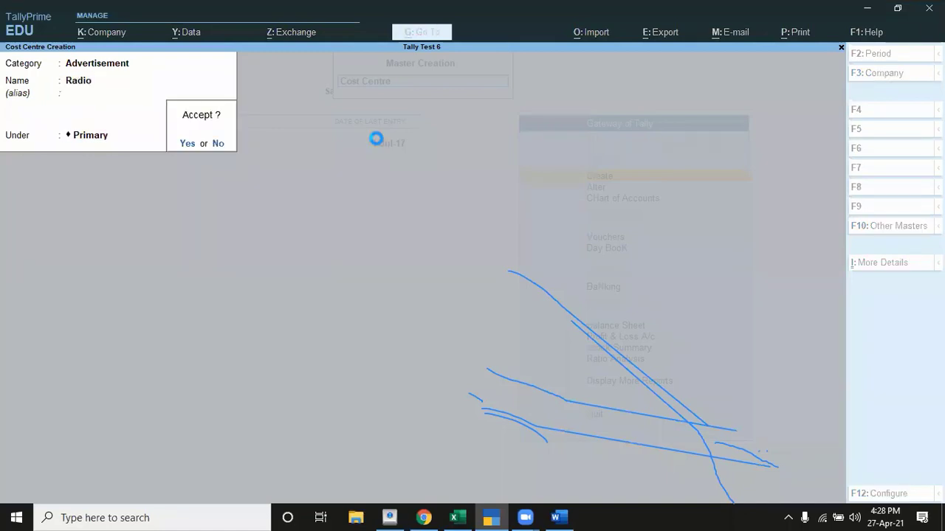
key("Return")
Create the Advertisement cost centre Television under Primary as listed in the Word document, and leave cost centre creation.
key("alt+Tab")
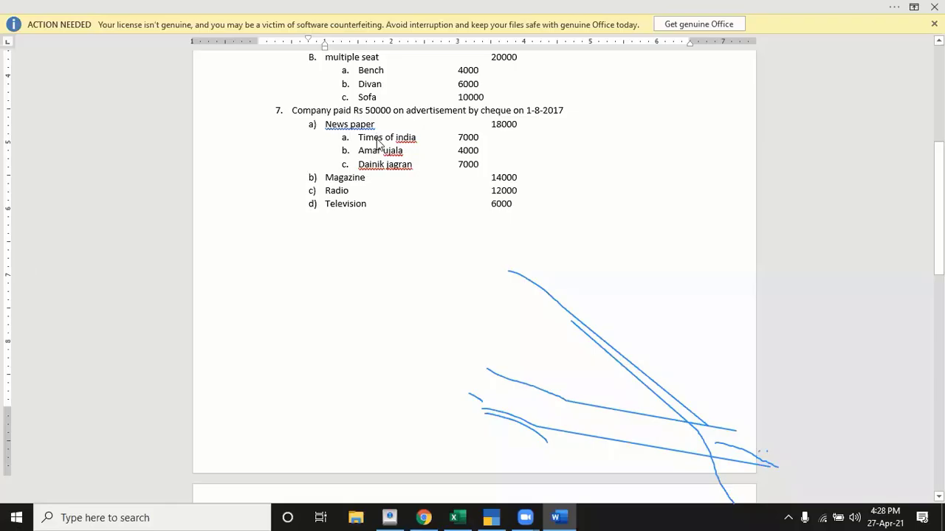
key("alt+Tab")
type("Television")
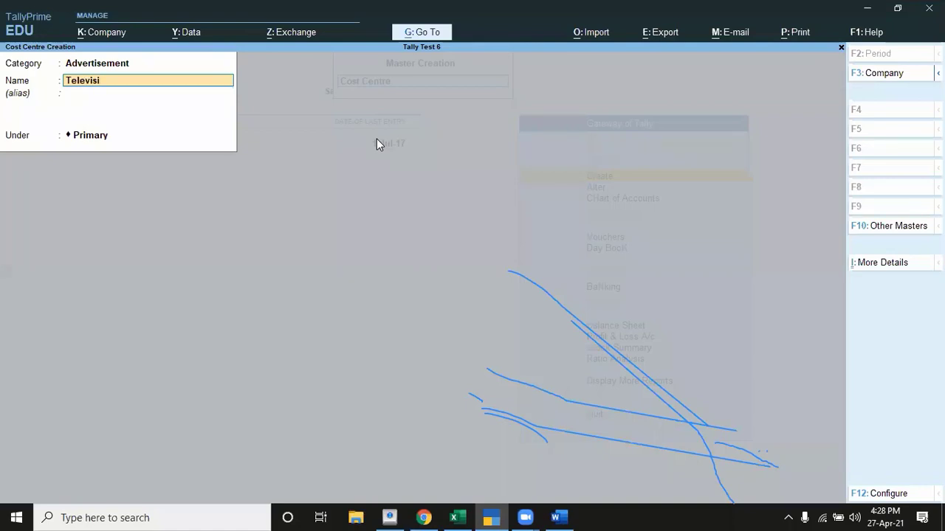
key("Return")
key("Return")
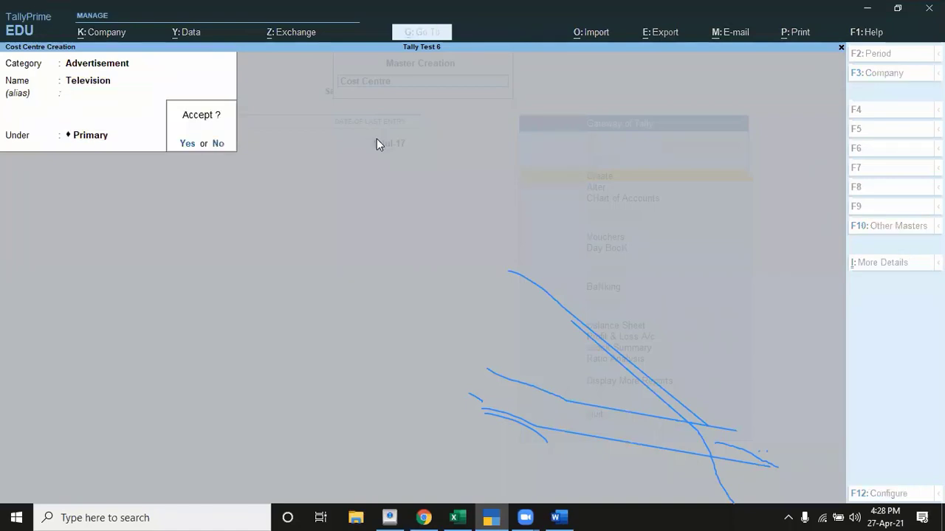
key("Return")
key("Escape")
key("y")
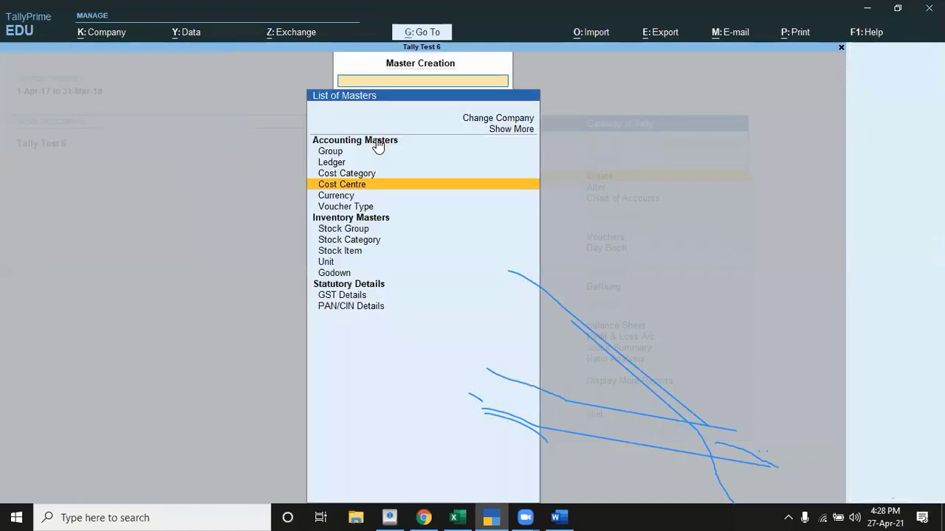
Look over the advertisement transaction in the Word document, return to Tally and open a new payment voucher.
key("alt+Tab")
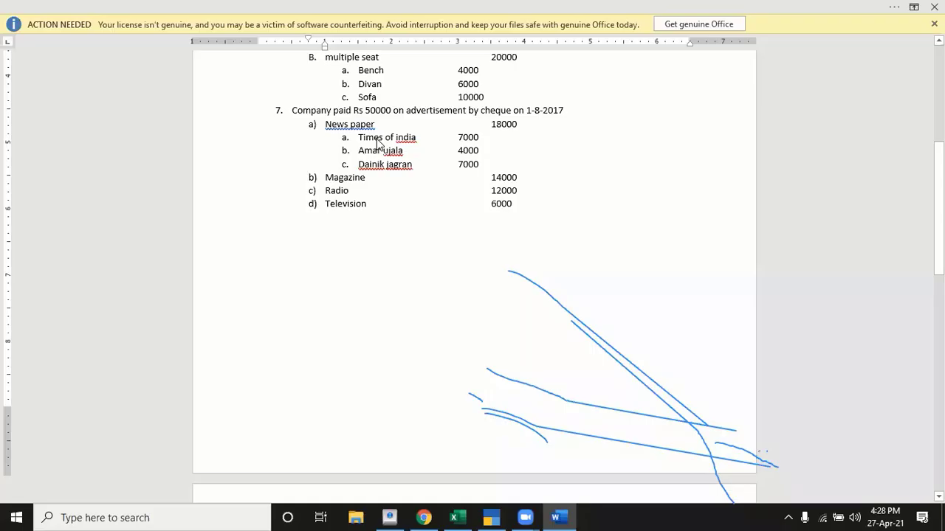
key("alt+Tab")
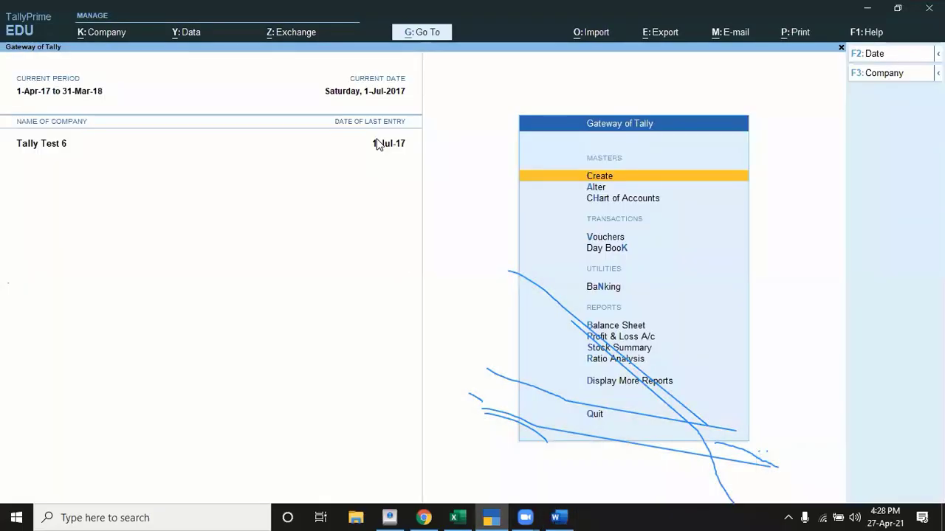
key("Down")
key("Down")
key("Down")
key("Down")
key("Up")
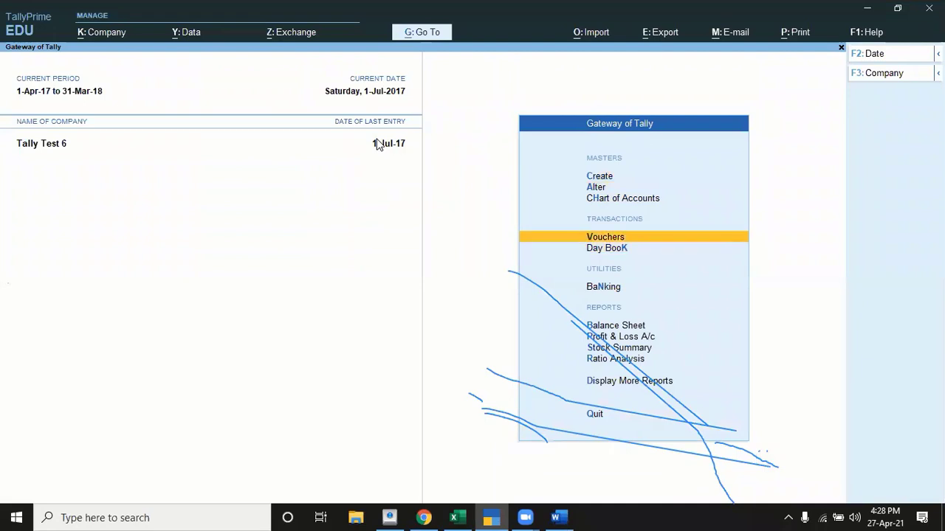
key("Return")
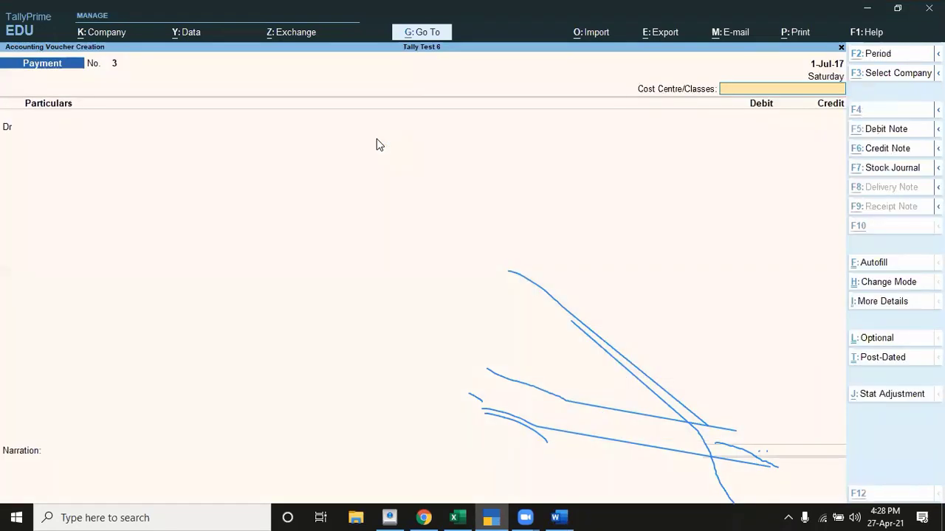
Check the advertisement payment's date in the Word document and set the payment voucher date to 1-8.
key("alt+Tab")
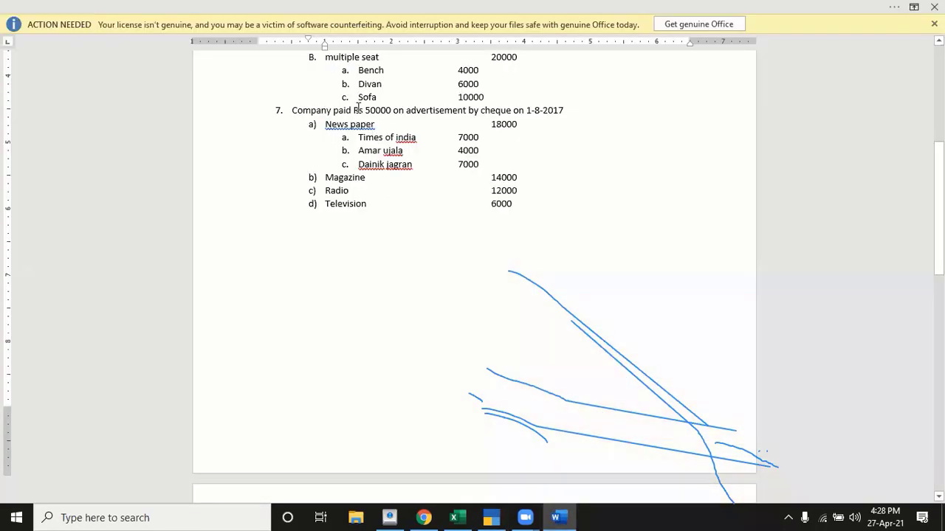
left_click(377, 113)
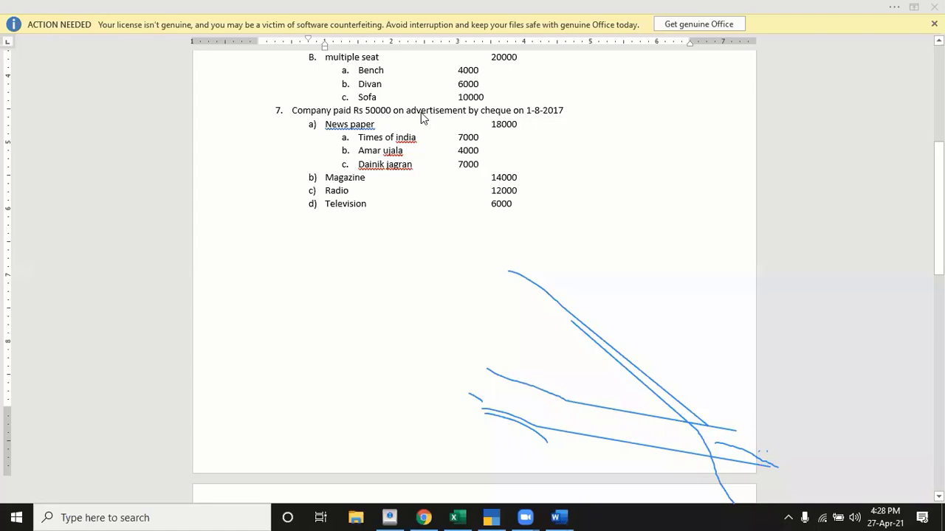
left_click(537, 118)
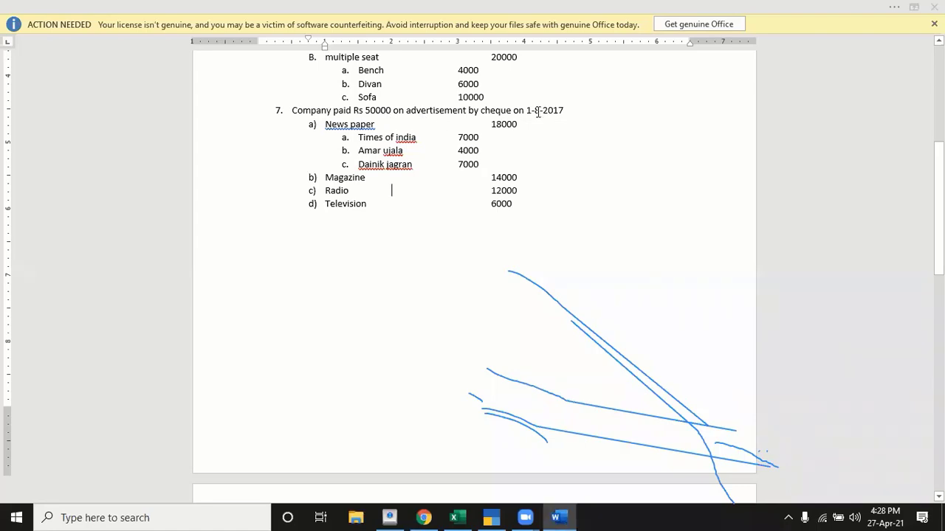
key("alt+Tab")
key("F2")
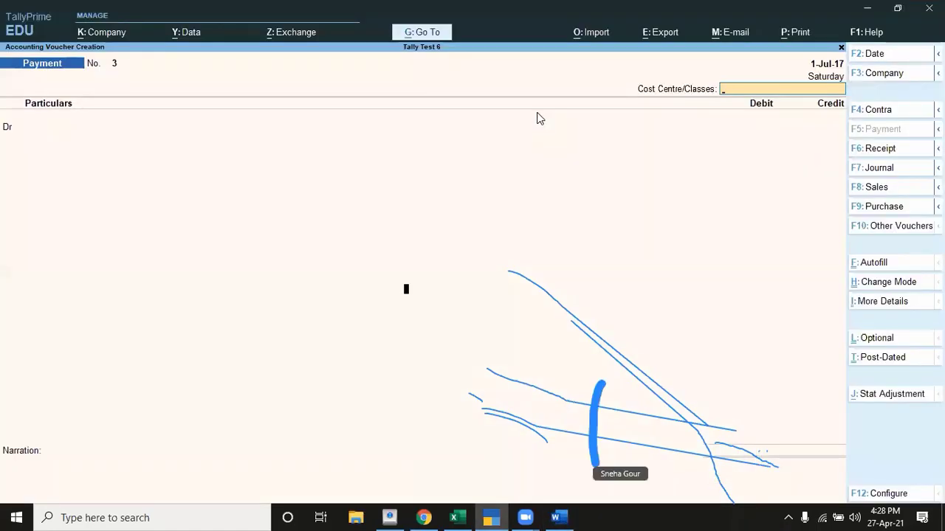
type("1-")
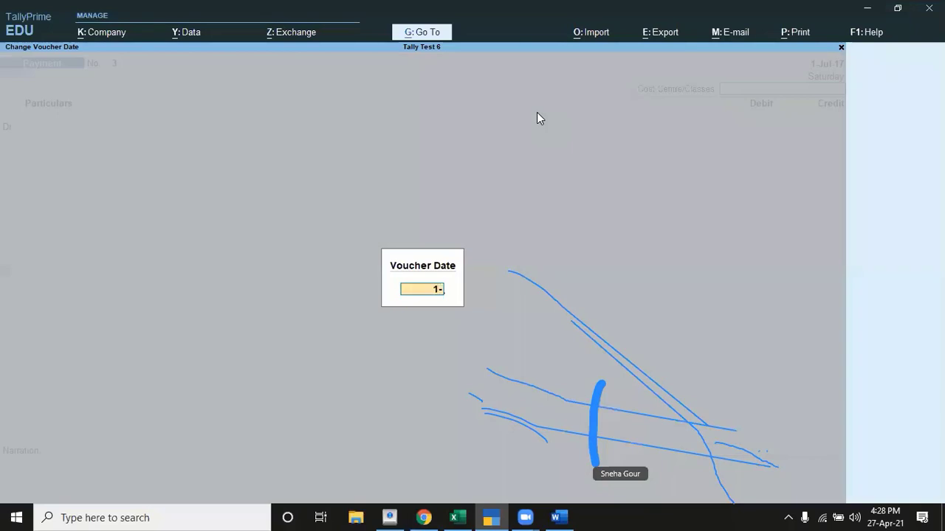
type("8")
key("Return")
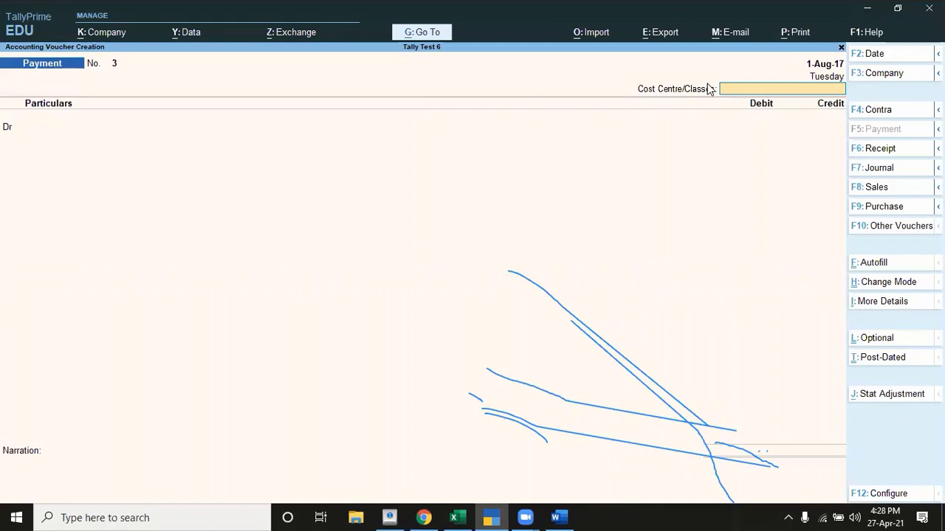
Skip the voucher's cost centre class and start a new ledger named Advertisement from the debit line.
key("Return")
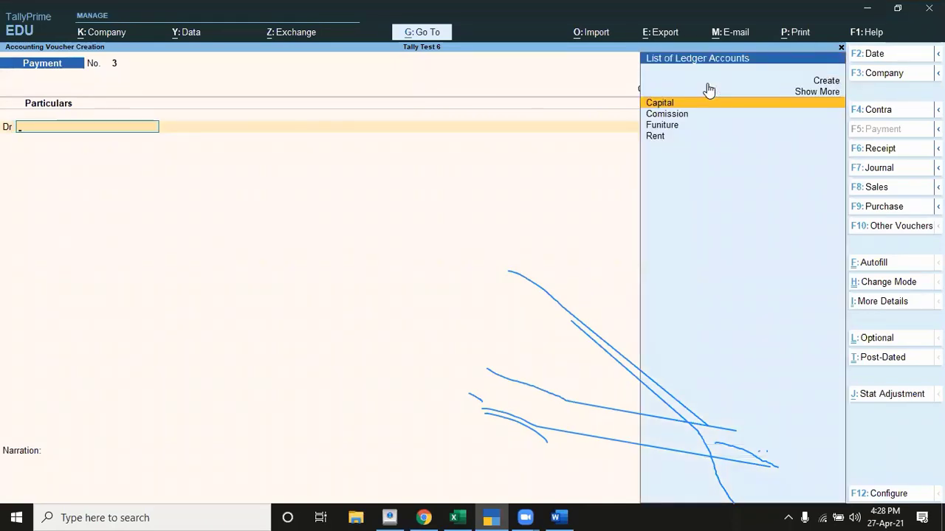
type("A")
key("Down")
key("Down")
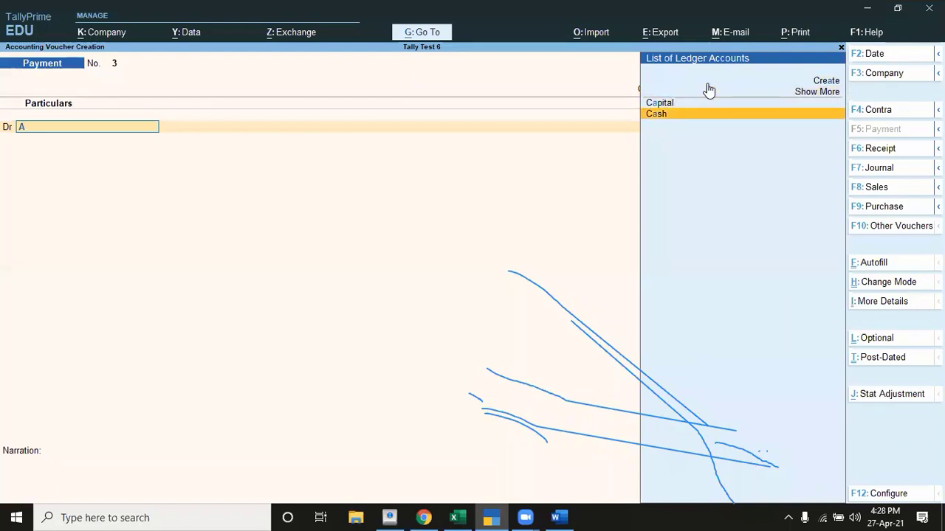
key("alt")
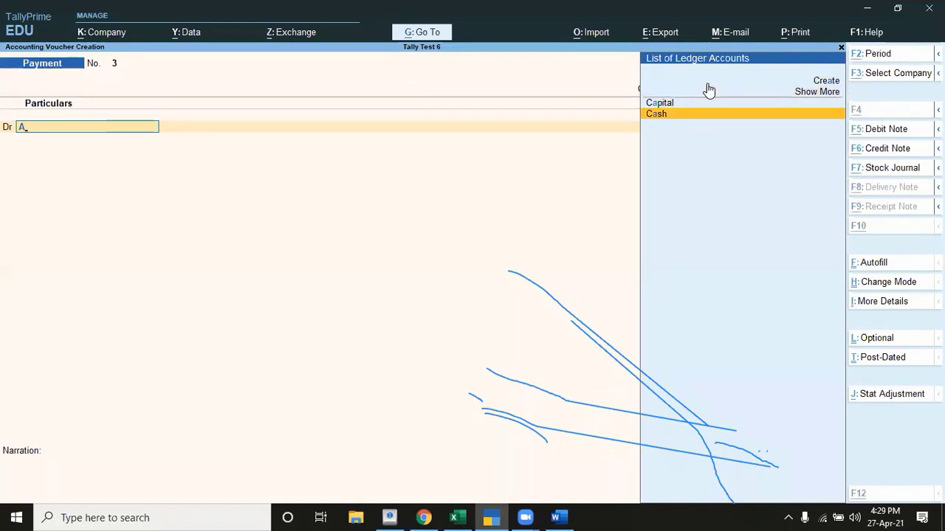
key("alt+c")
type("Advertisement")
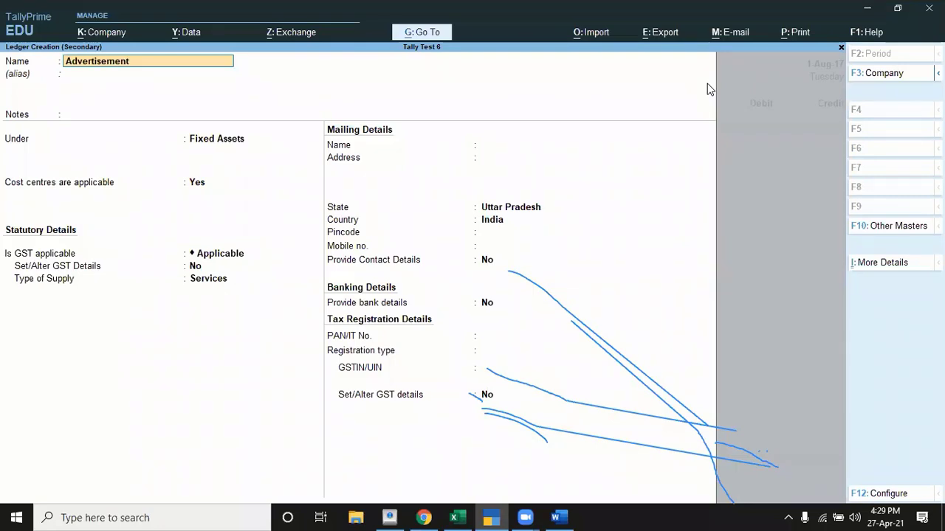
Place the Advertisement ledger under Indirect Expenses with cost centres applicable, and save it into the voucher's debit line.
key("Return")
key("Return")
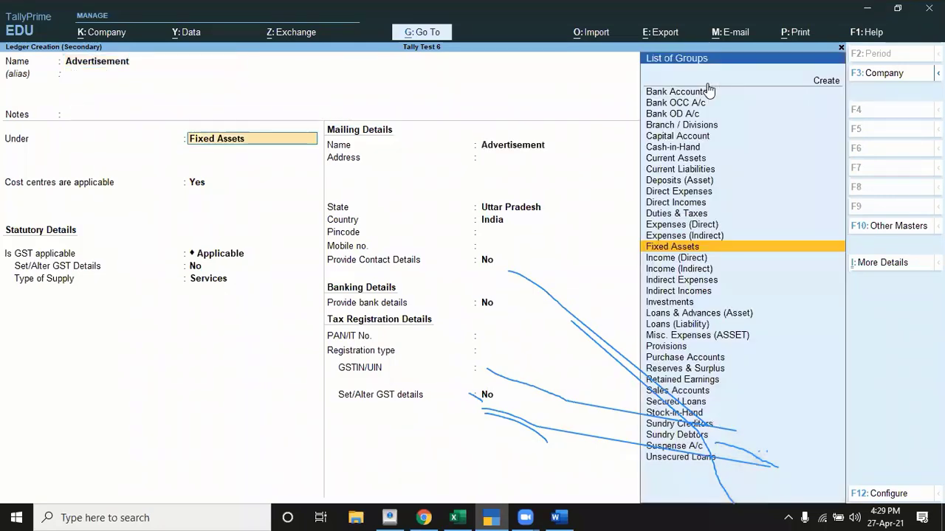
type("Ind")
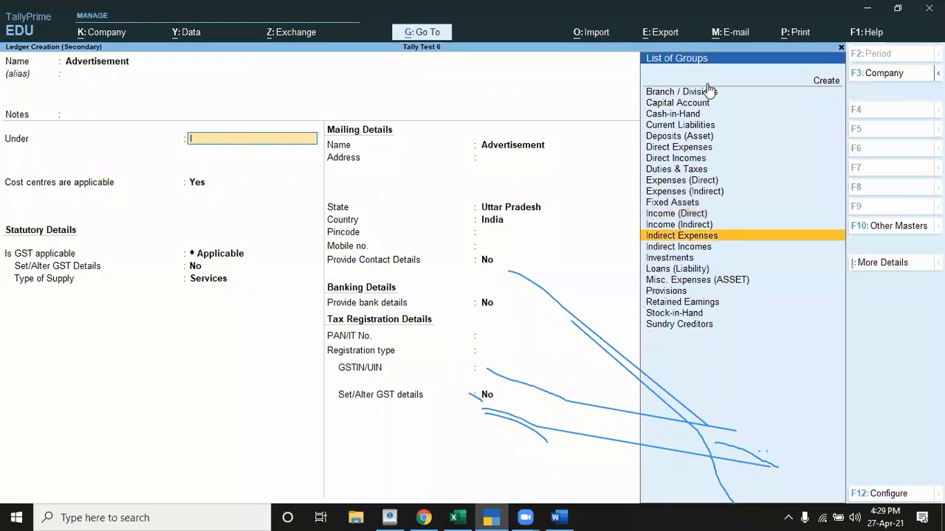
key("Return")
key("Return")
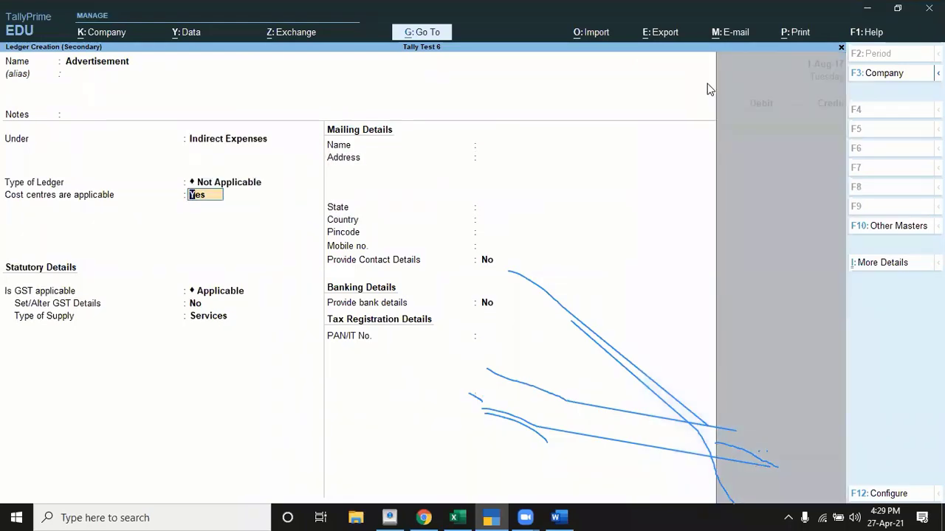
key("Return")
key("Return")
key("Return")
key("Return")
key("Return")
key("Return")
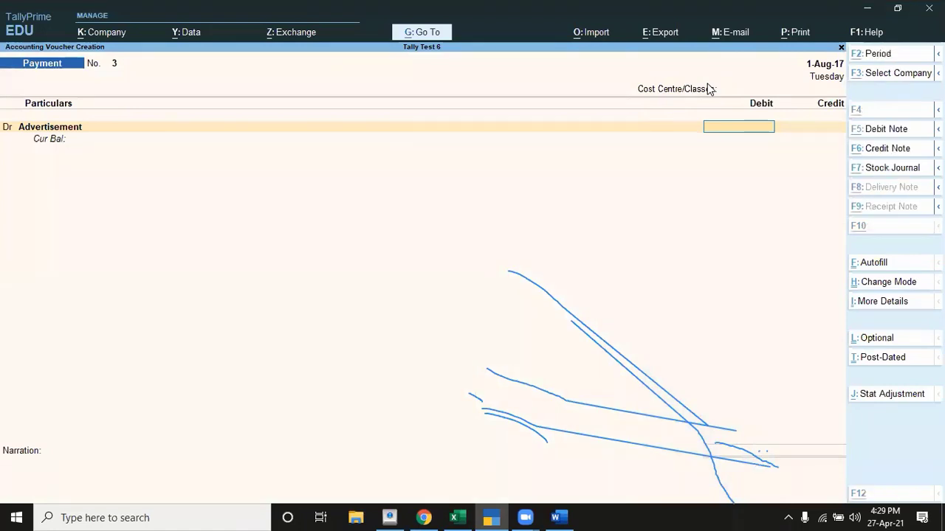
Check the payment total in the Word document and enter 50000 as the Advertisement debit amount.
key("alt+Tab")
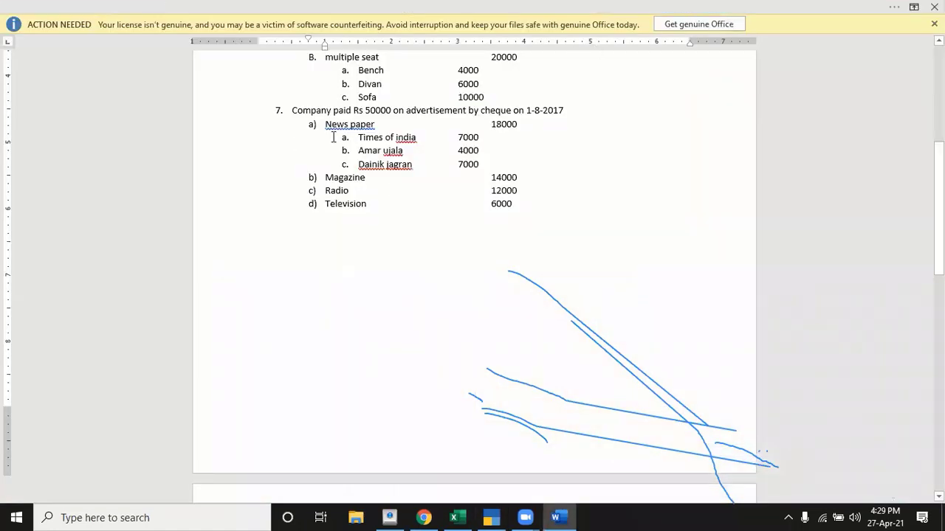
key("alt+Tab")
type("5")
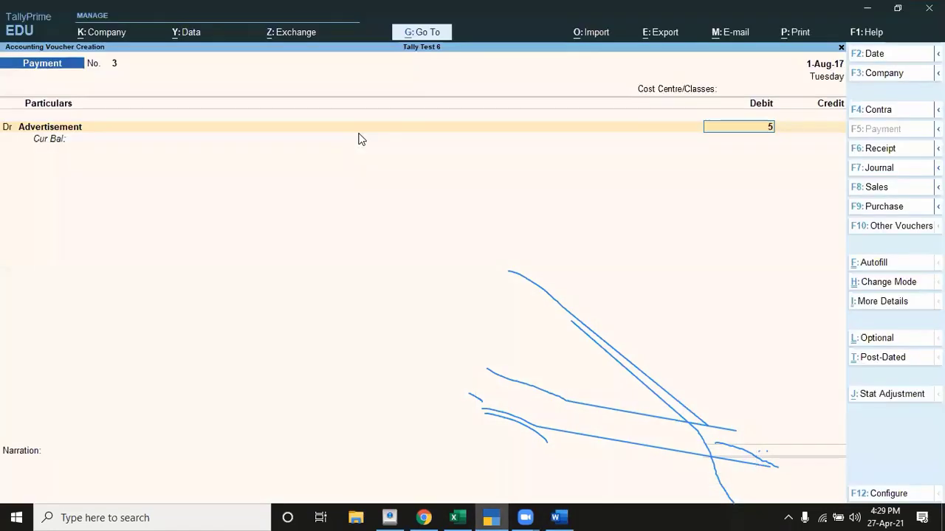
type("0000")
key("Return")
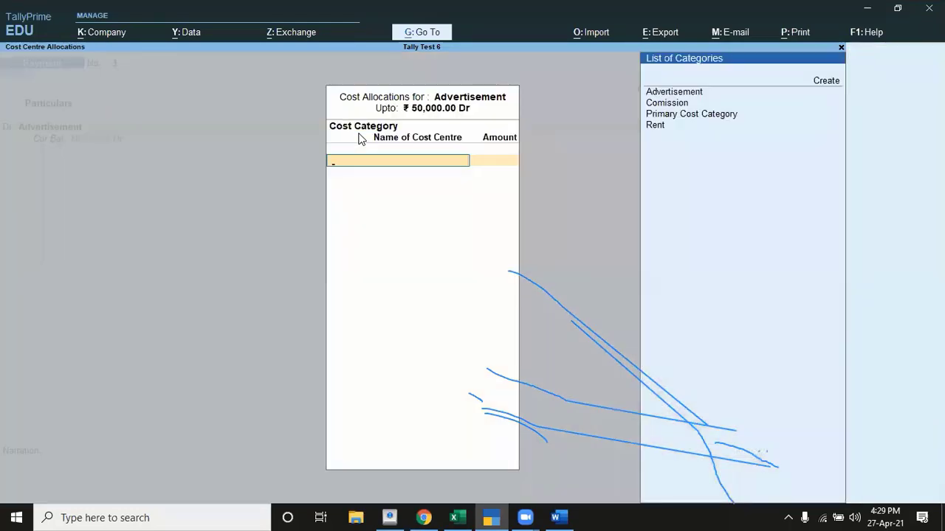
Choose the Advertisement cost category for the allocation and look up the News paper amounts in the Word document.
key("Down")
key("Down")
key("Return")
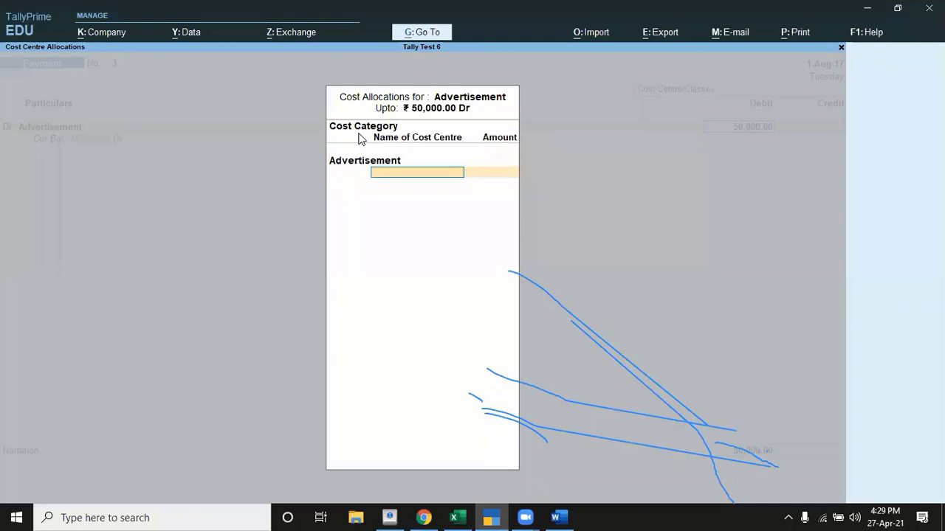
key("alt+Tab")
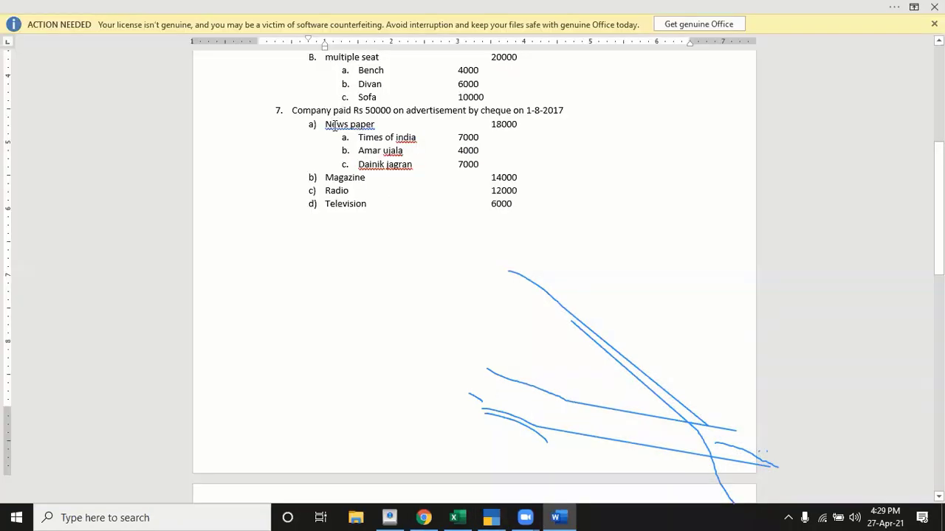
left_click(505, 124)
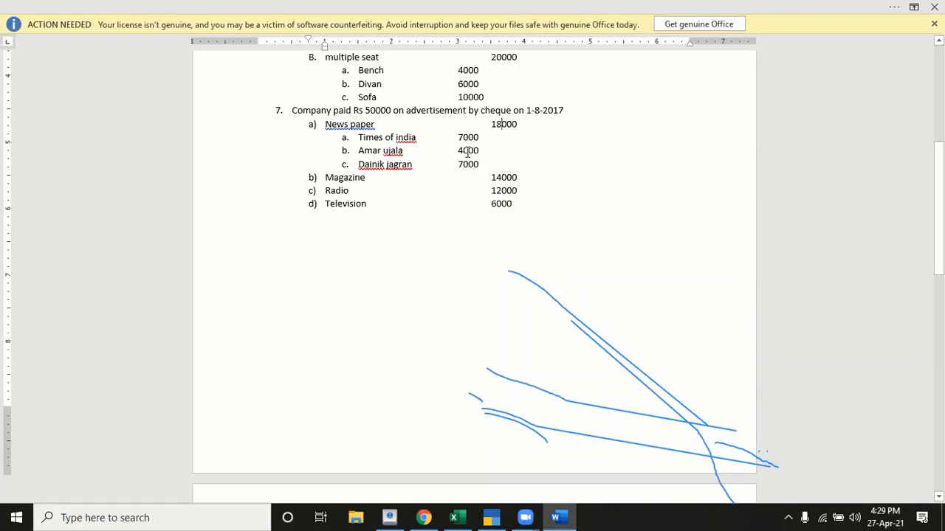